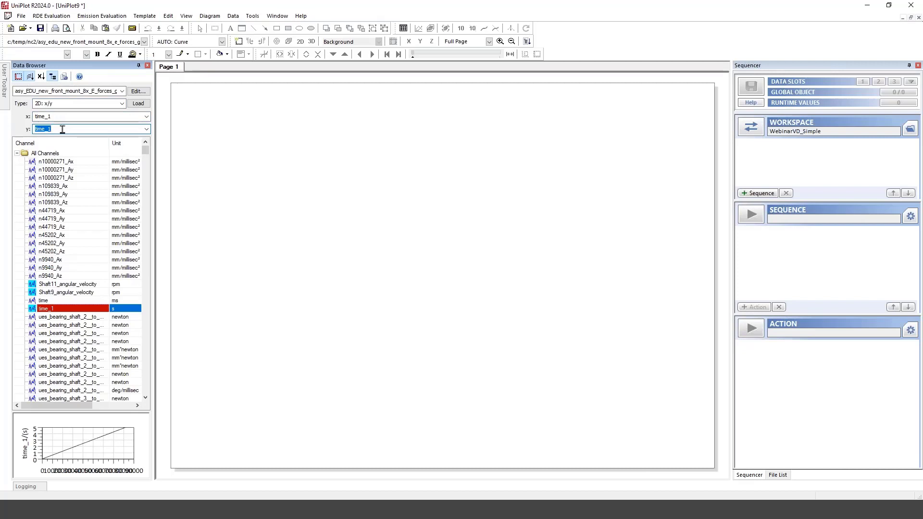
Plot ues_emotor_bearing_1_forces_Force_X against time_1 as a 2D x/y curve, finding the channel with the filter *ues*emot*bearing.
type("u")
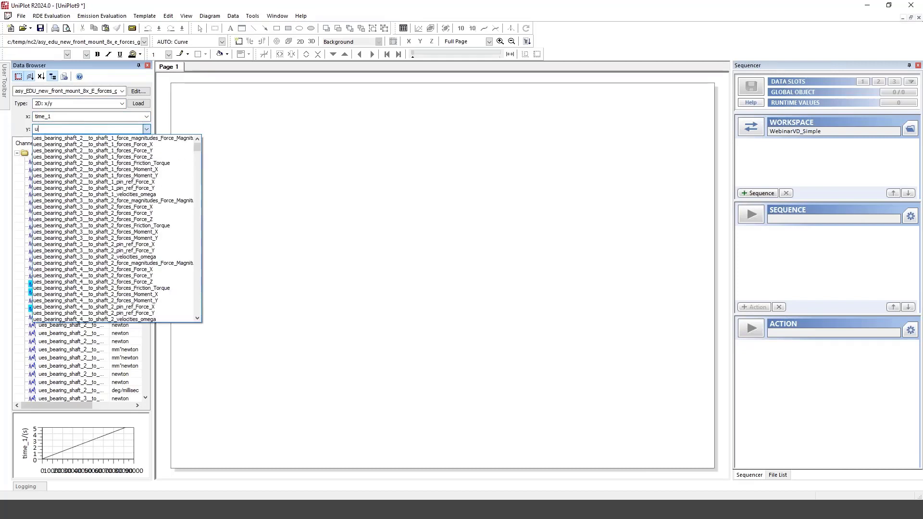
type("es*emot*bearing")
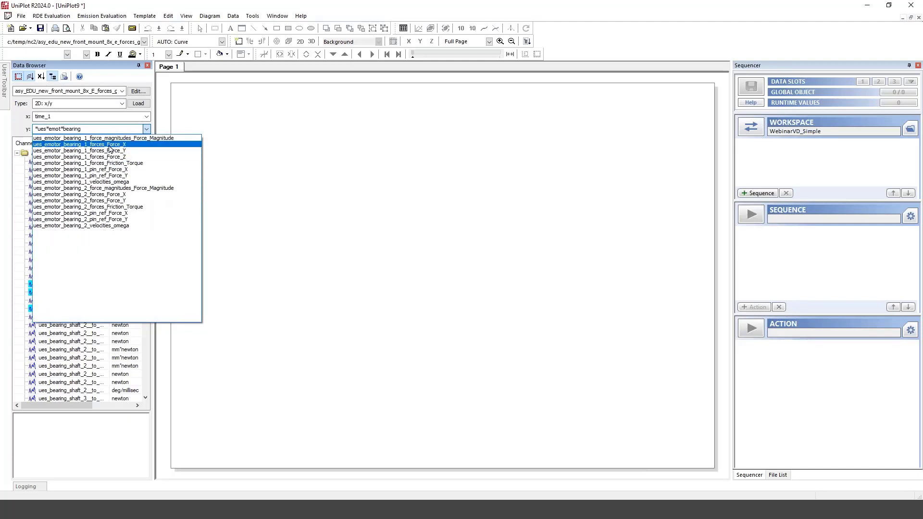
left_click(110, 145)
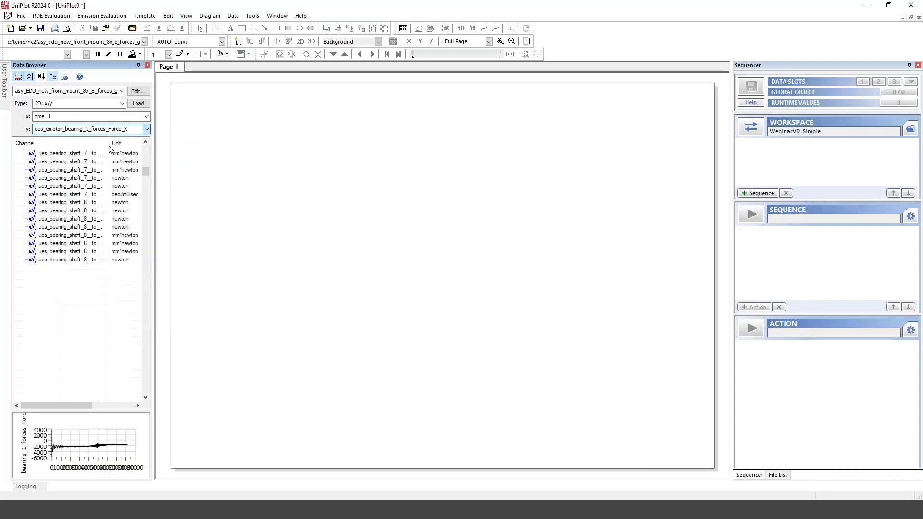
left_click(138, 104)
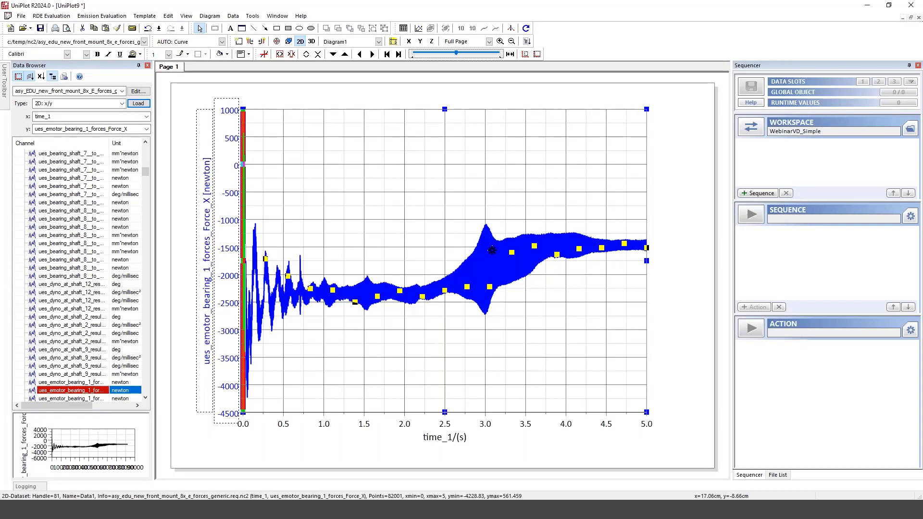
Append an Extract Points filter to the top force curve, with first point index 45000 and last point index 52000.
mouse_move(489, 268)
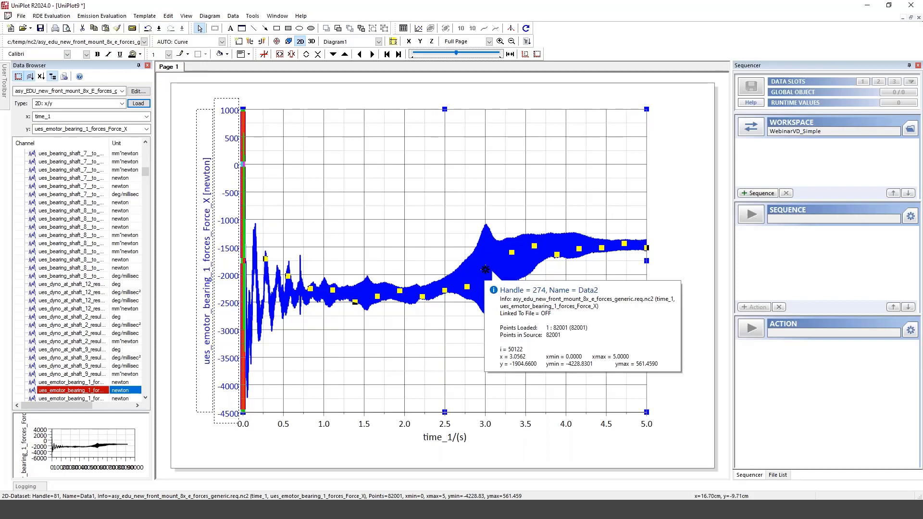
right_click(486, 270)
mouse_move(542, 344)
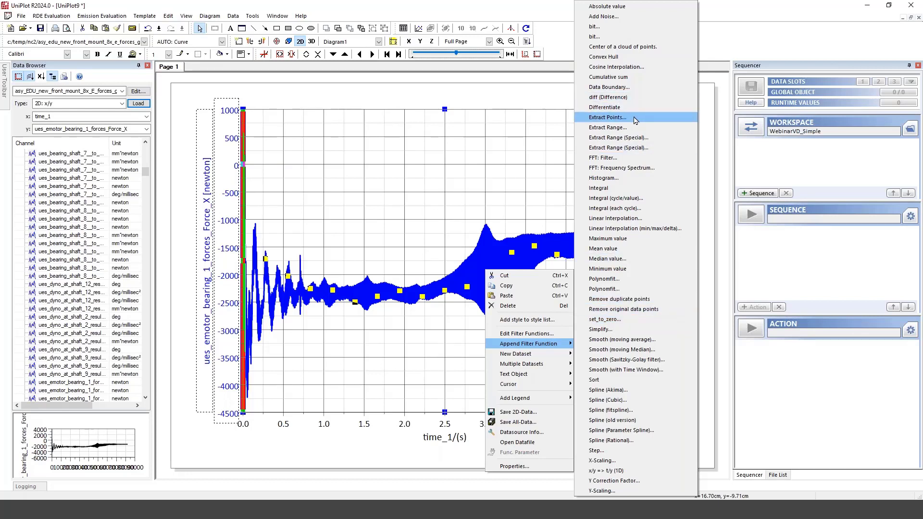
left_click(608, 117)
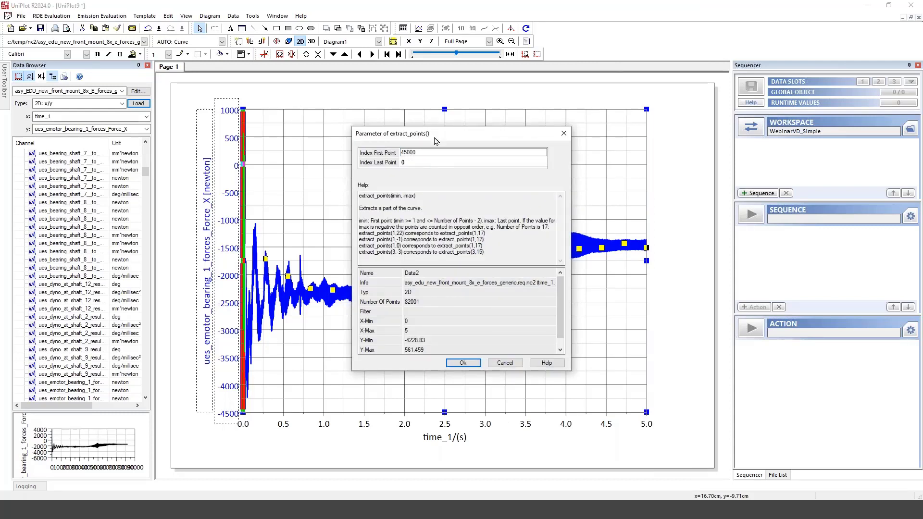
key("Tab")
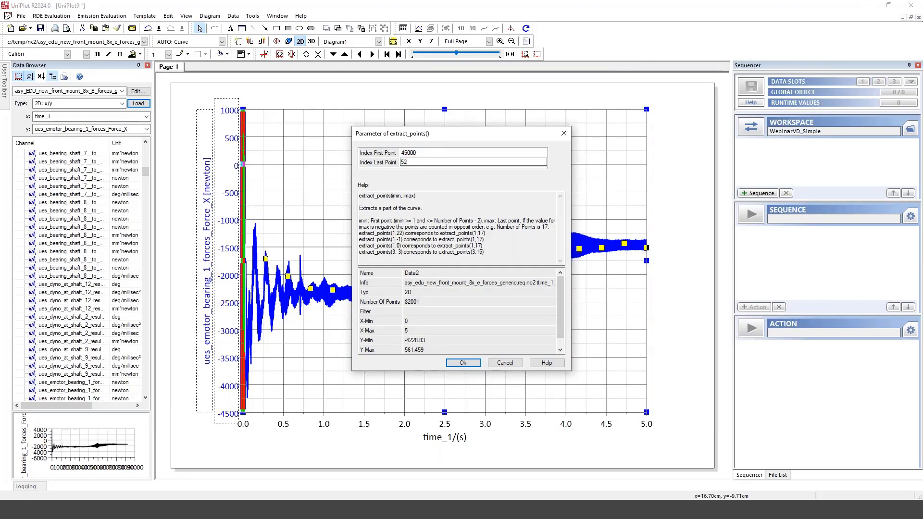
left_click(462, 363)
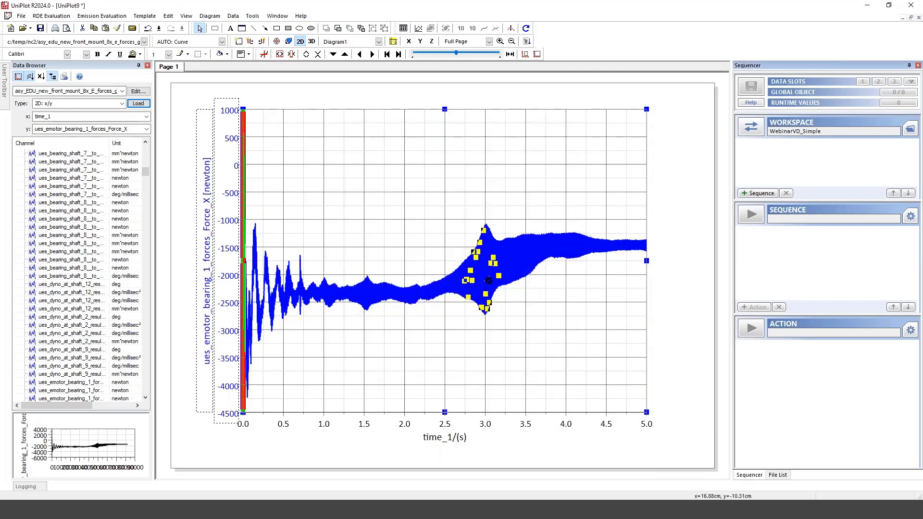
Set the line color of the extracted curve section to red.
double_click(482, 276)
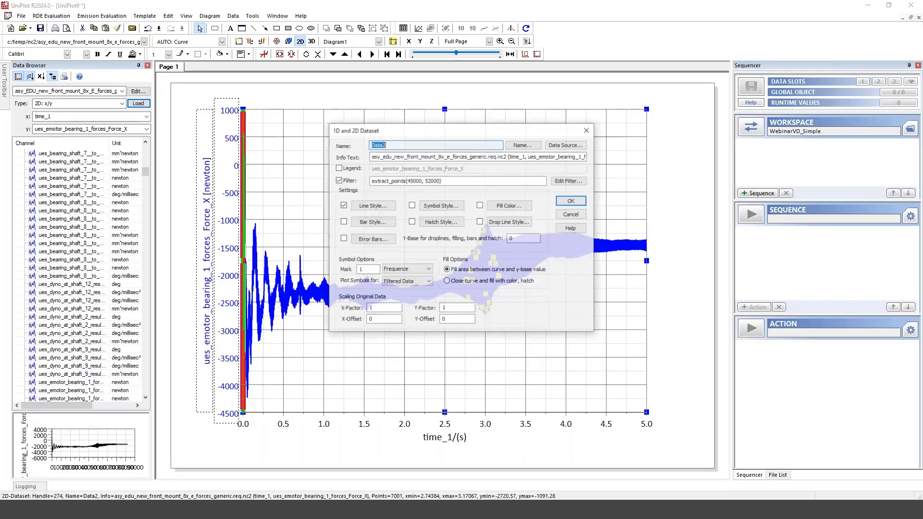
left_click(373, 205)
left_click(480, 224)
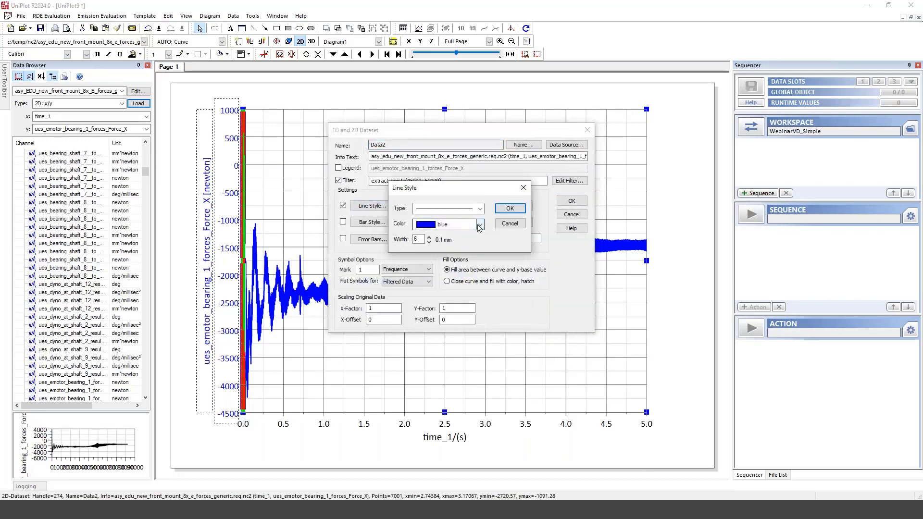
left_click(444, 435)
left_click(510, 208)
left_click(572, 201)
left_click(489, 276)
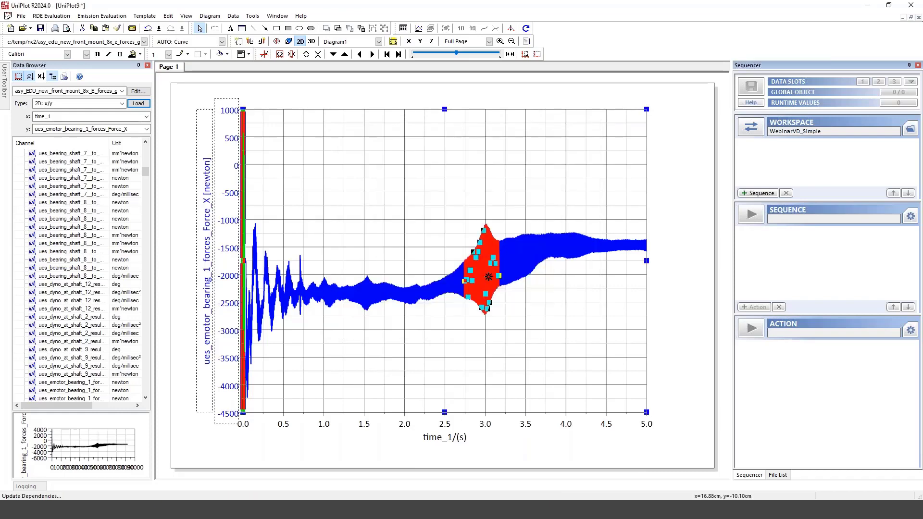
mouse_move(489, 276)
Shrink the force diagram to the upper half of the page and draw a new diagram about 9.5 × 5 cm below it.
left_click_drag(444, 413, 430, 247)
left_click(369, 390)
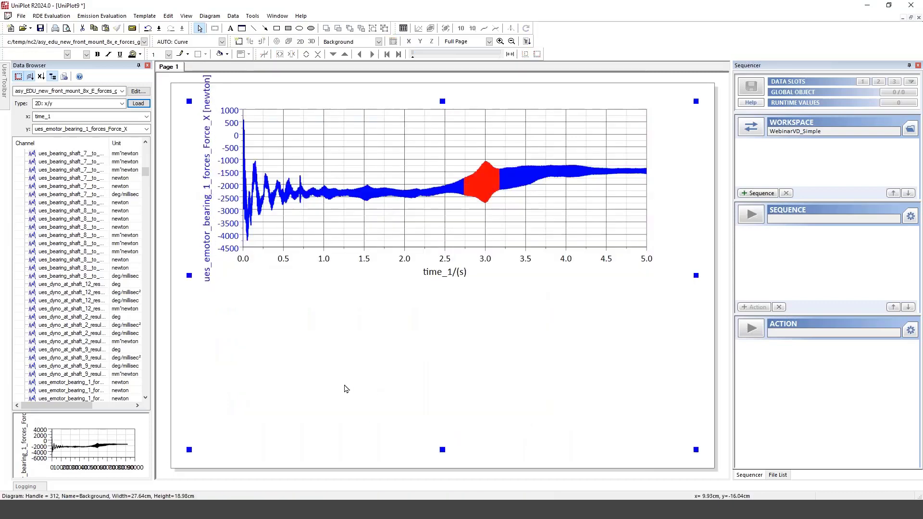
left_click(243, 40)
left_click_drag(225, 319, 402, 419)
Copy the red extracted dataset into the new lower diagram and rescale the x-axis to fit its data.
left_click(478, 183)
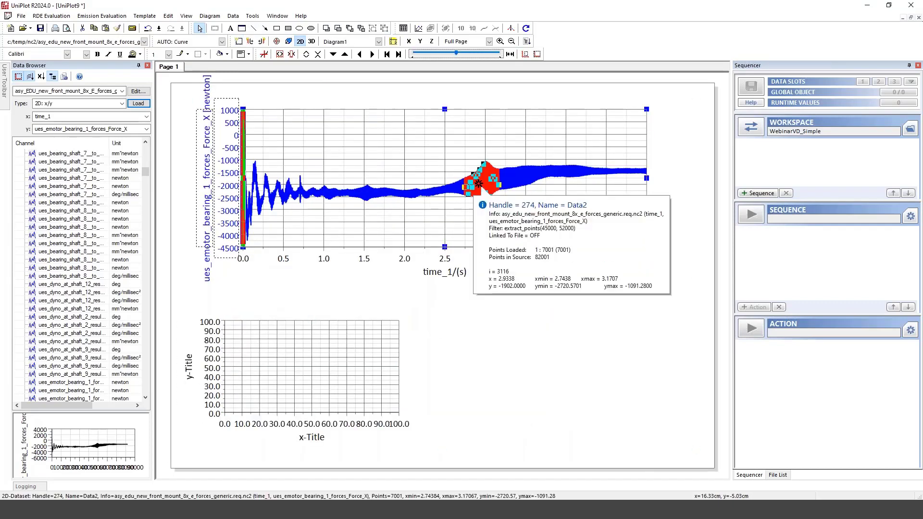
left_click_drag(478, 183, 304, 385)
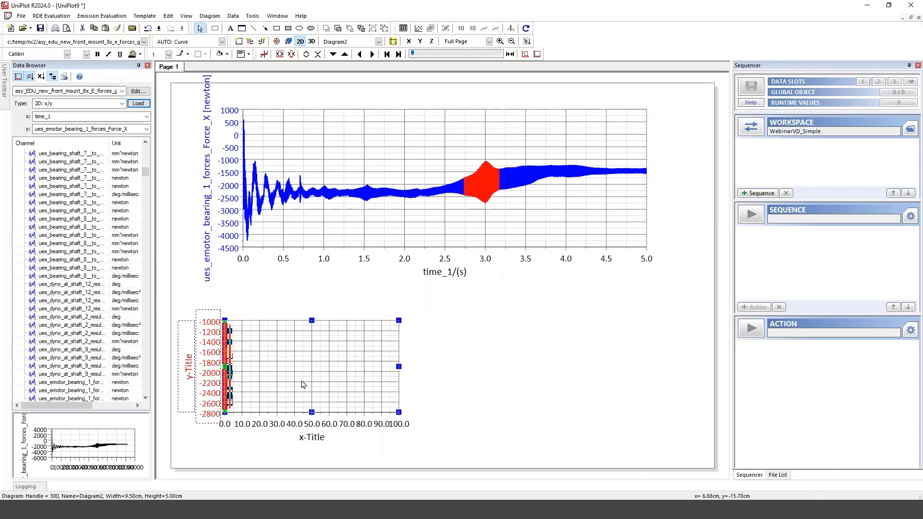
left_click(537, 54)
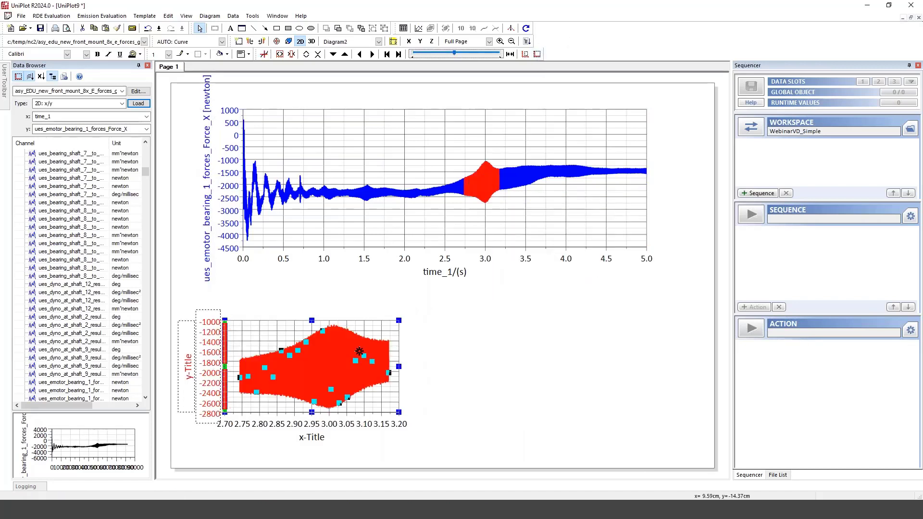
Append an FFT Frequency Spectrum filter to the lower diagram's curve, with iWindow 0 and Segment_Points 0.
mouse_move(288, 360)
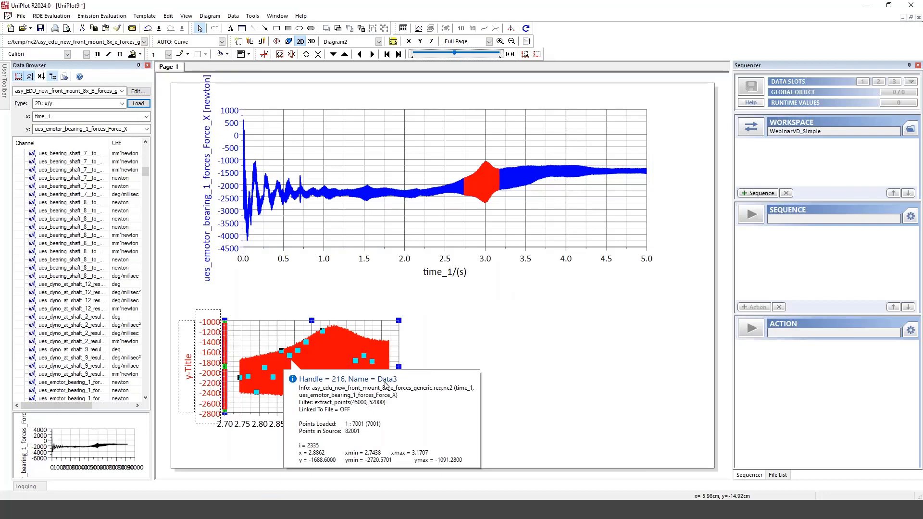
right_click(327, 355)
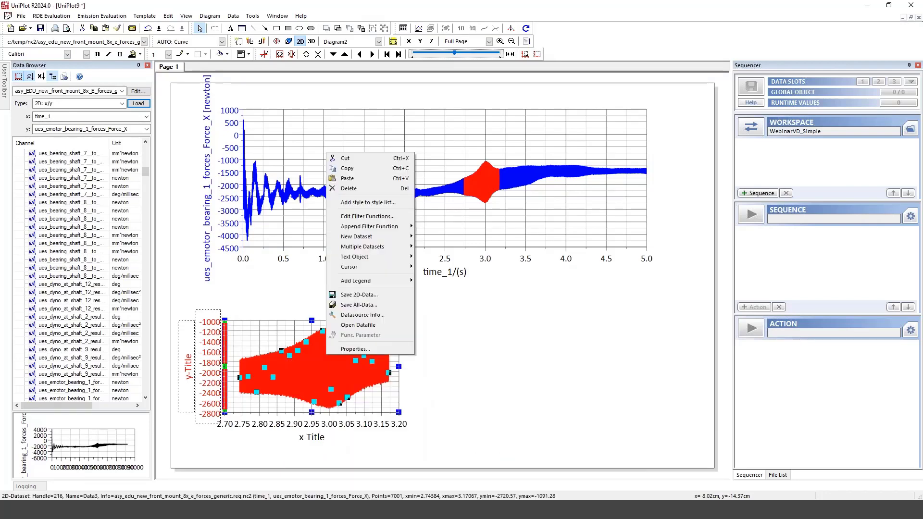
mouse_move(368, 227)
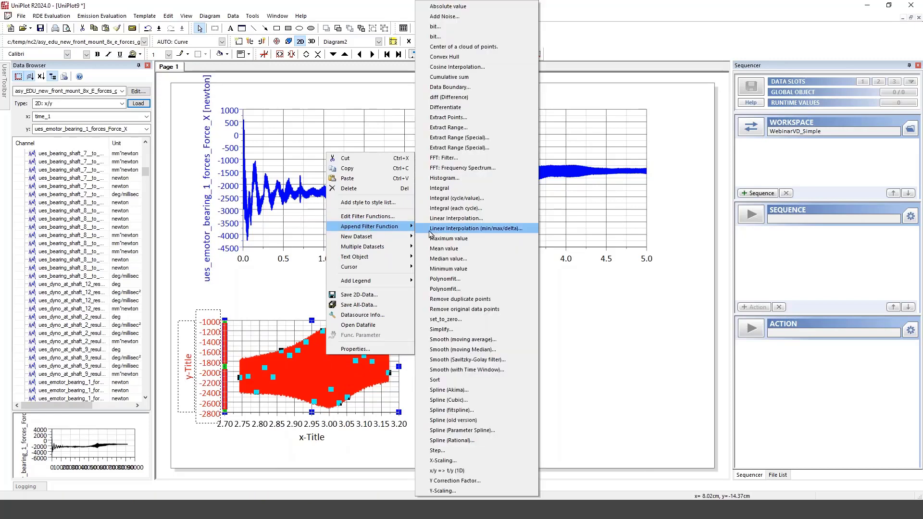
left_click(472, 169)
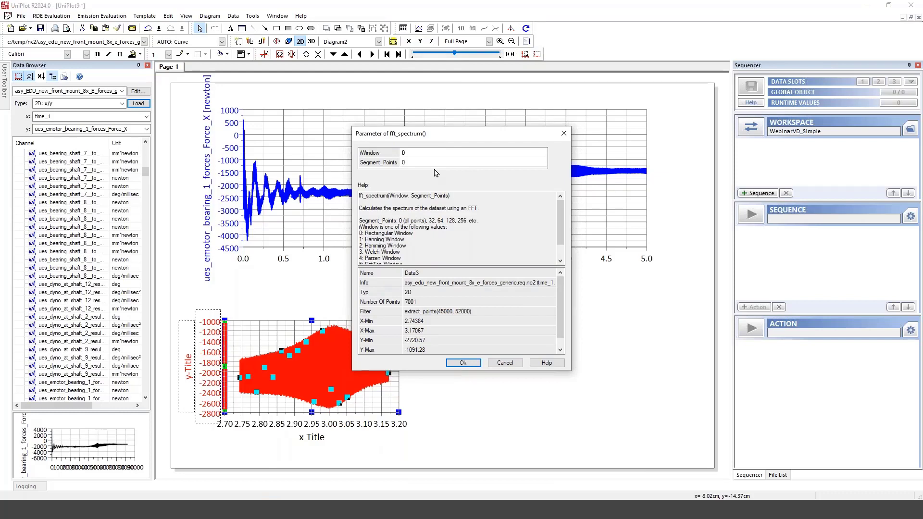
left_click(462, 364)
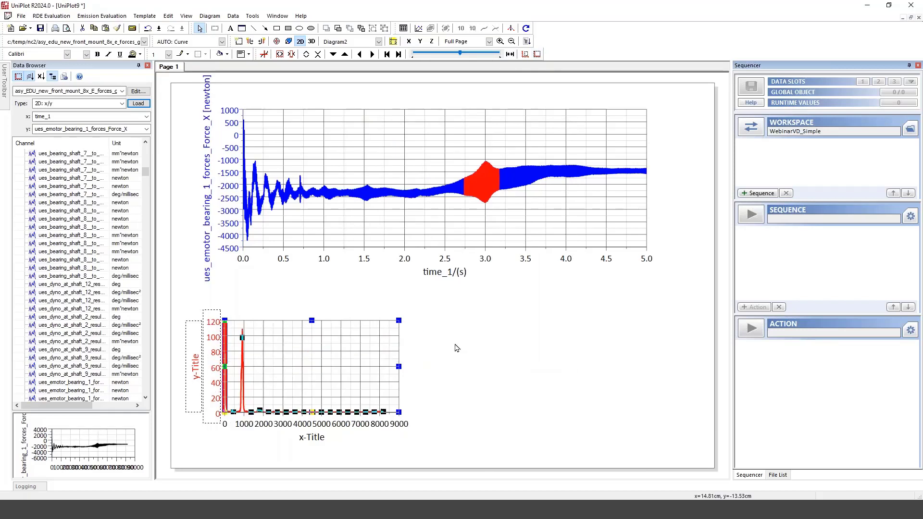
Change the x-axis title of the spectrum diagram to "Frequency [Hz]".
double_click(314, 437)
type("Frequency [Hz")
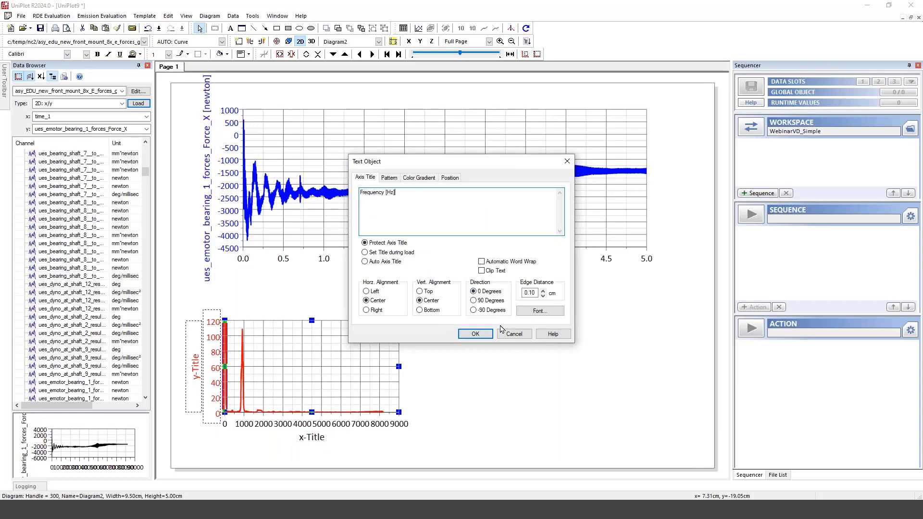
left_click(474, 334)
left_click(432, 337)
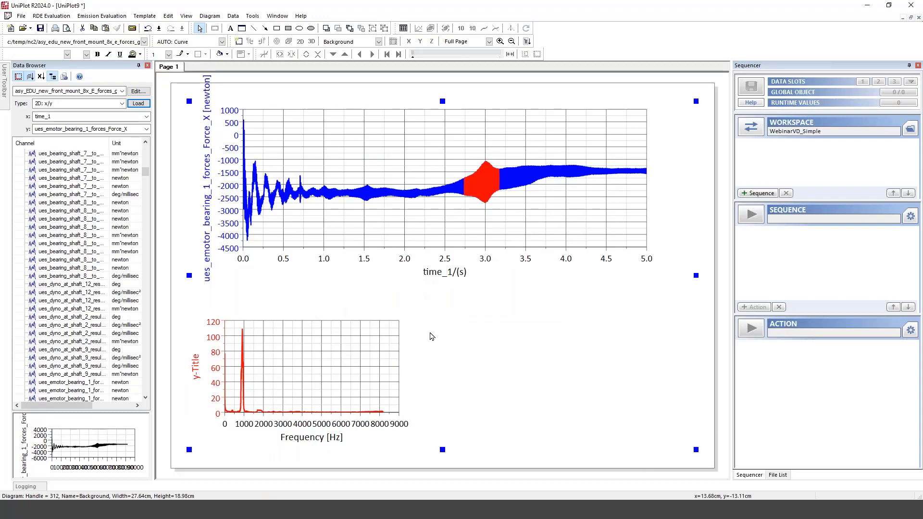
Create a labelled peaks dataset from the spectrum curve using Find Peaks, with threshold 30 % of Range and type Maximum (Peaks).
left_click(244, 344)
right_click(243, 345)
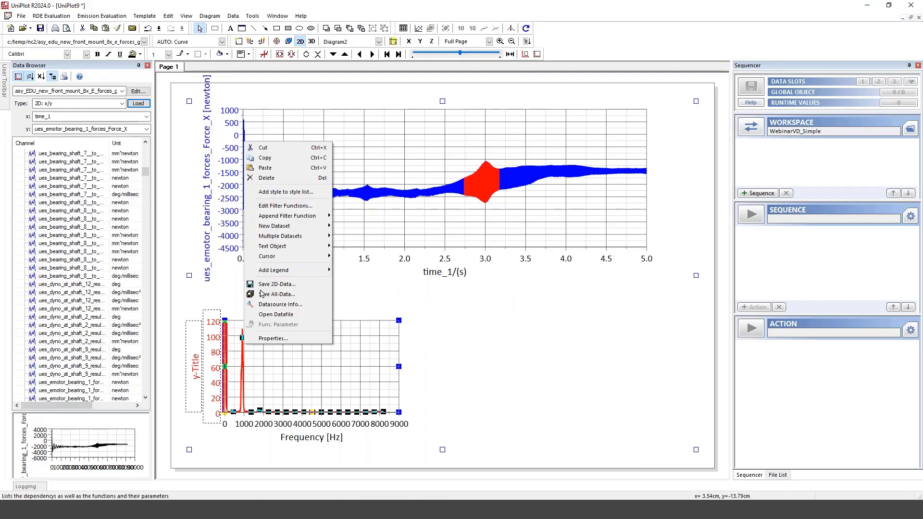
mouse_move(276, 217)
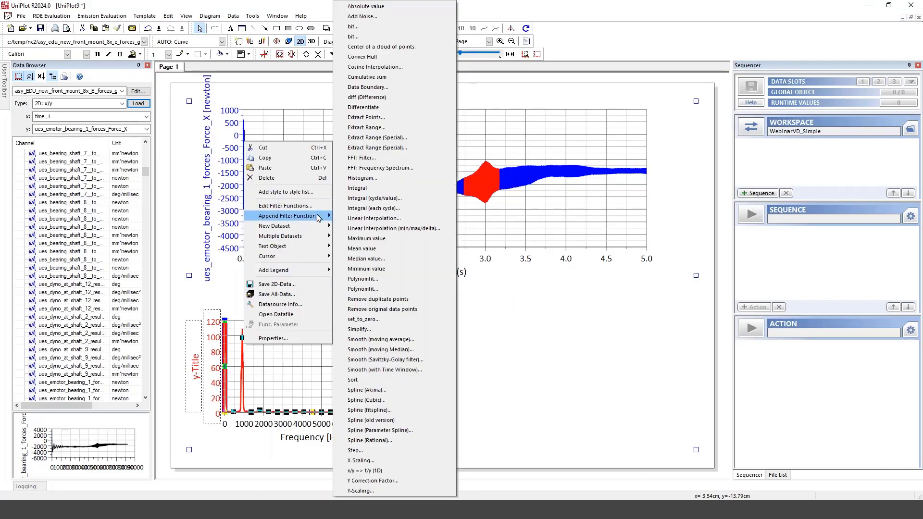
mouse_move(313, 226)
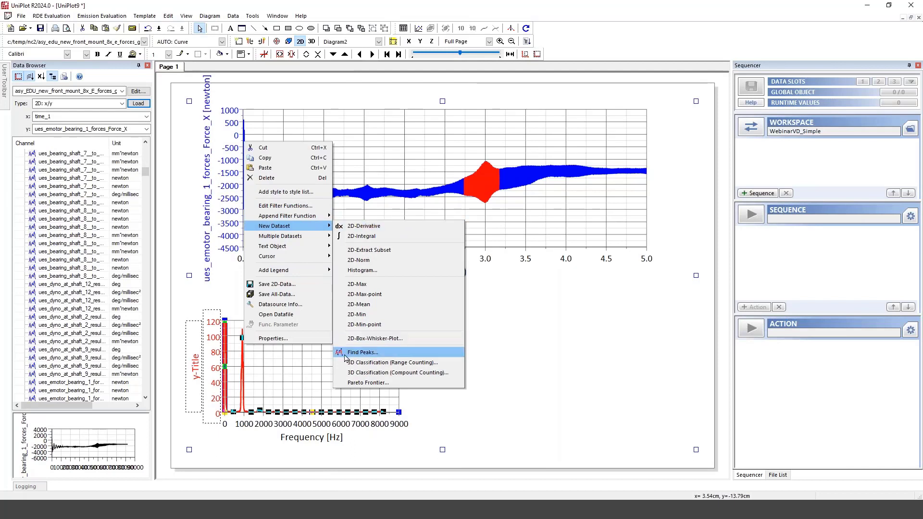
left_click(377, 355)
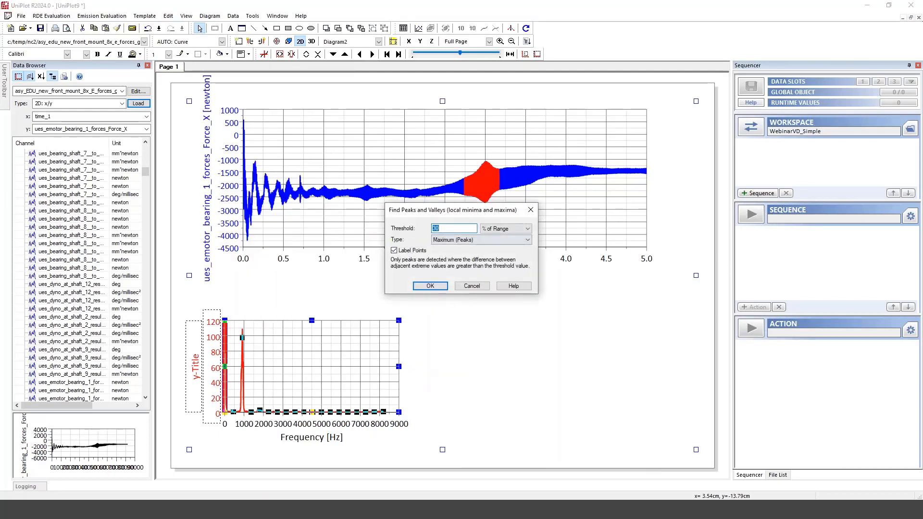
left_click(461, 239)
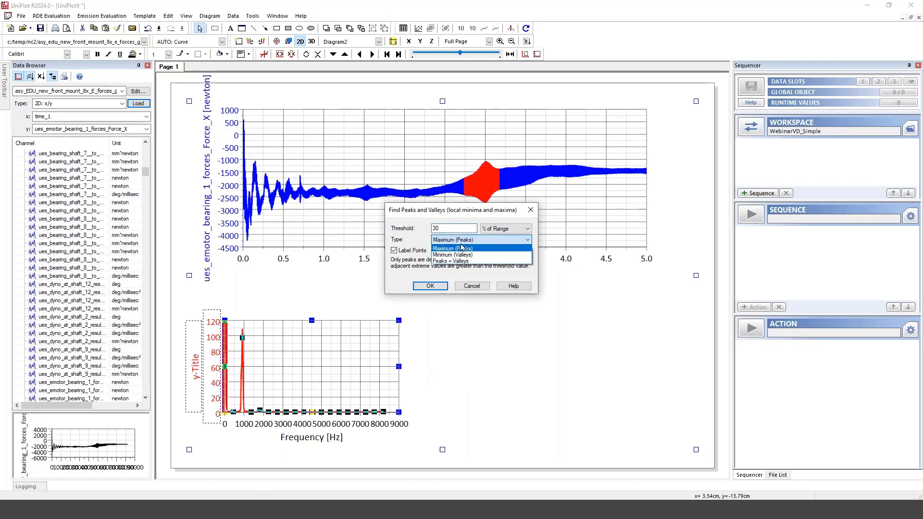
left_click(422, 238)
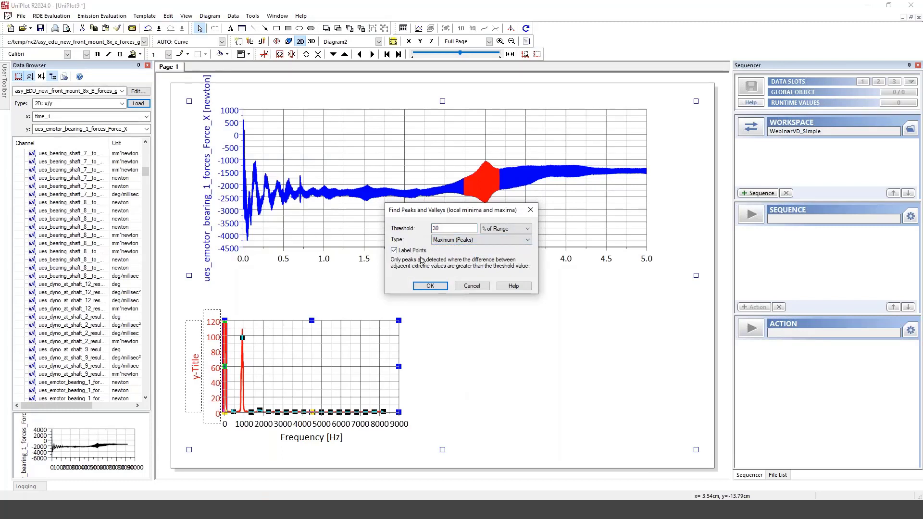
left_click(429, 287)
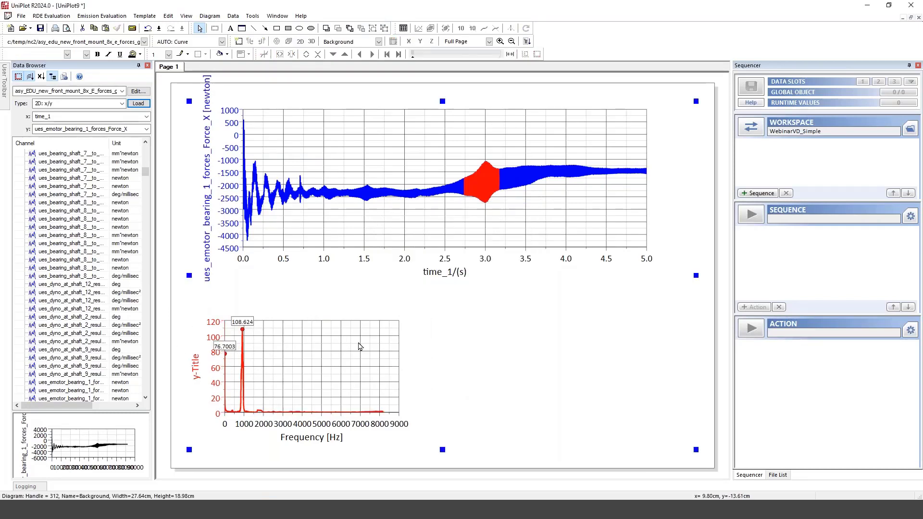
Enlarge the spectrum diagram to about 10.5 × 7 cm.
left_click(225, 356)
left_click_drag(399, 320, 417, 285)
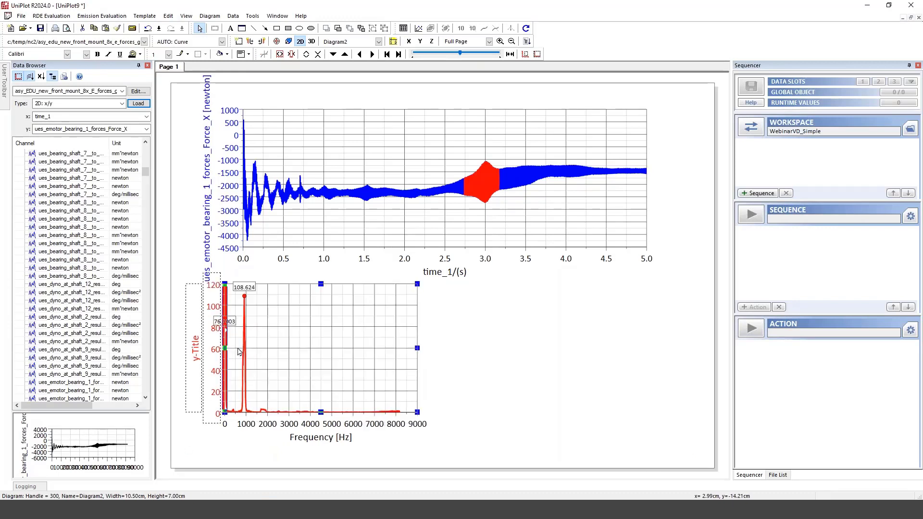
left_click(509, 337)
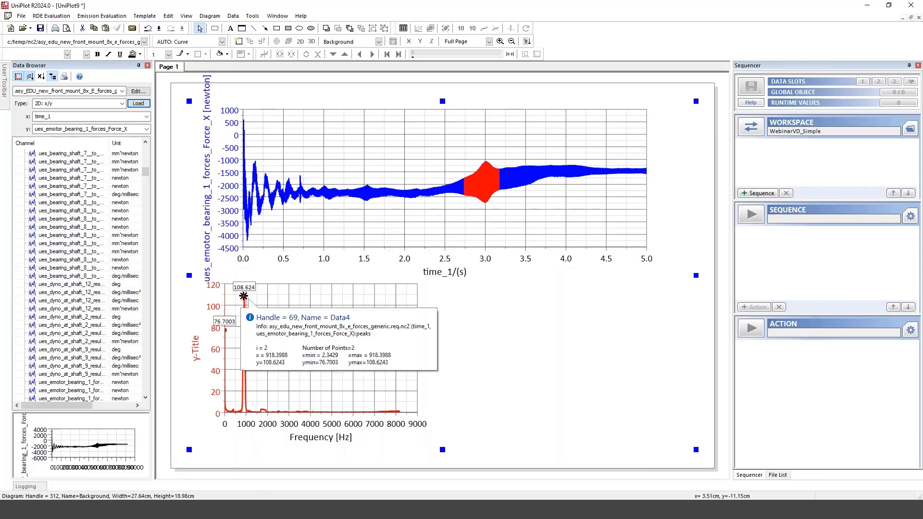
Add a 2D-Table text object for the peaks dataset and place it beside the spectrum diagram, below the force diagram.
right_click(244, 295)
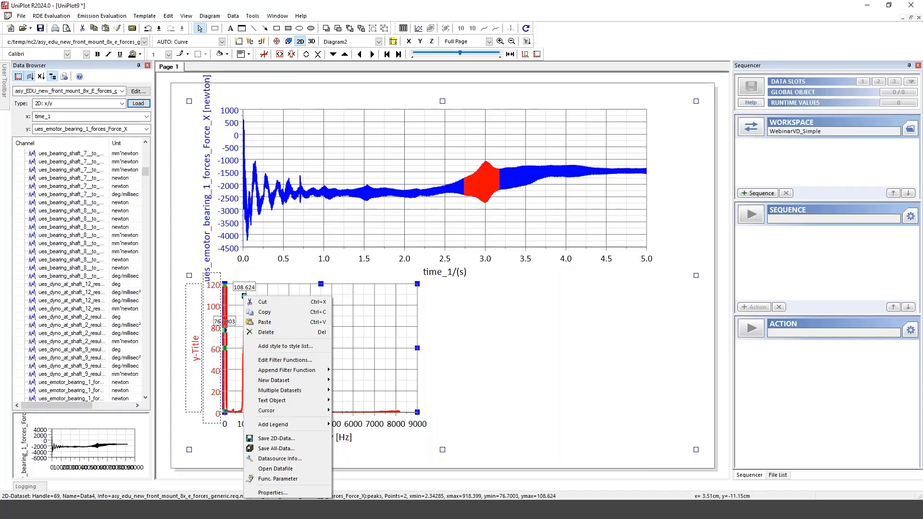
mouse_move(262, 404)
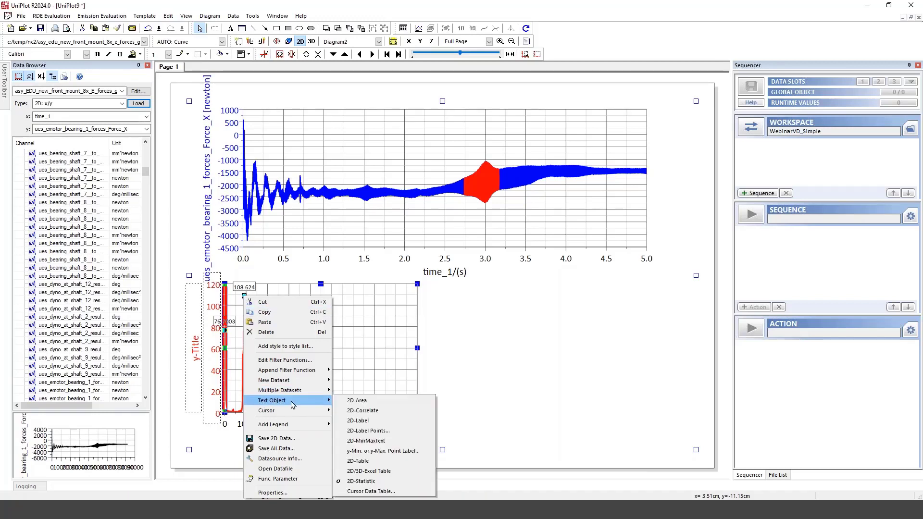
left_click(374, 461)
left_click(476, 272)
left_click_drag(476, 271, 492, 289)
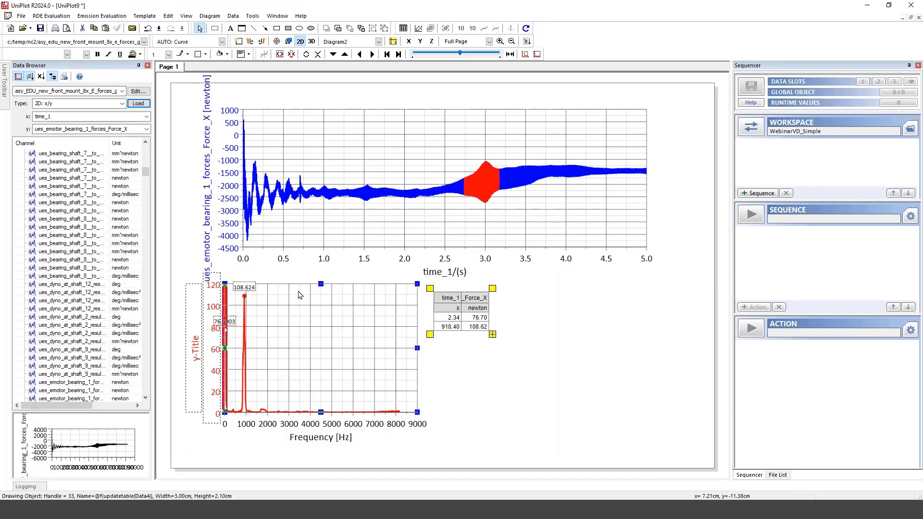
Add a conditional formatting rule to cell A4 of the peaks table that fills it red when the value is greater than 900.
left_click(457, 371)
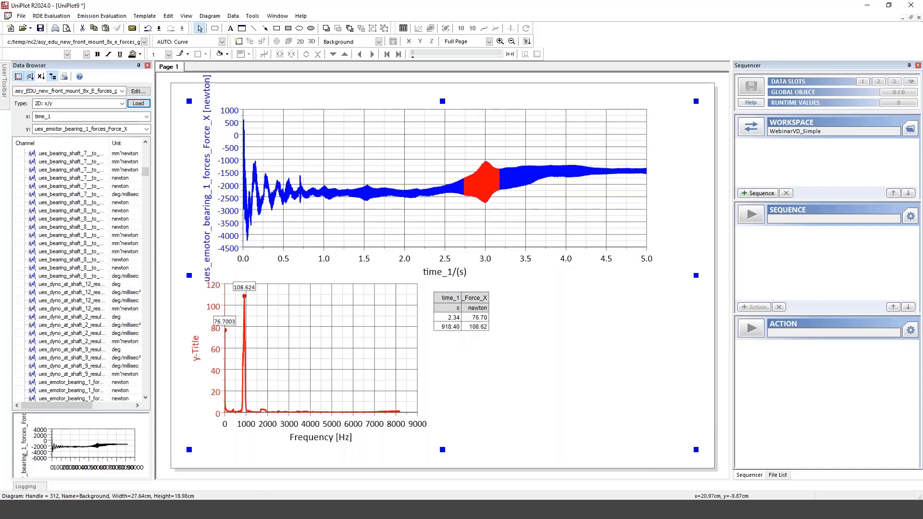
left_click(446, 328)
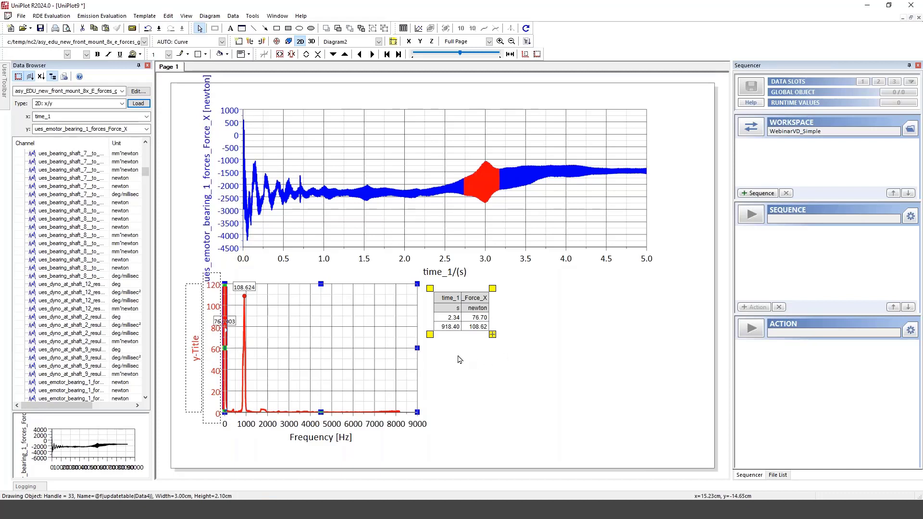
double_click(449, 327)
right_click(452, 327)
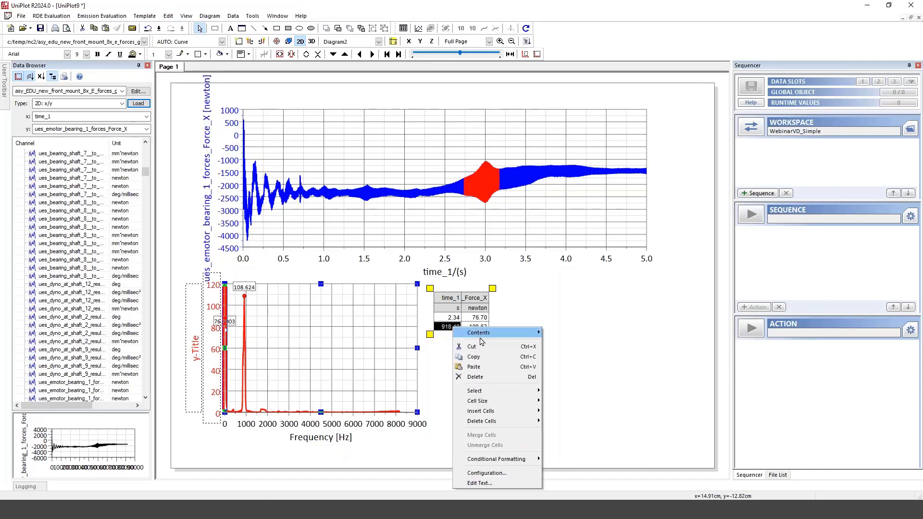
mouse_move(495, 459)
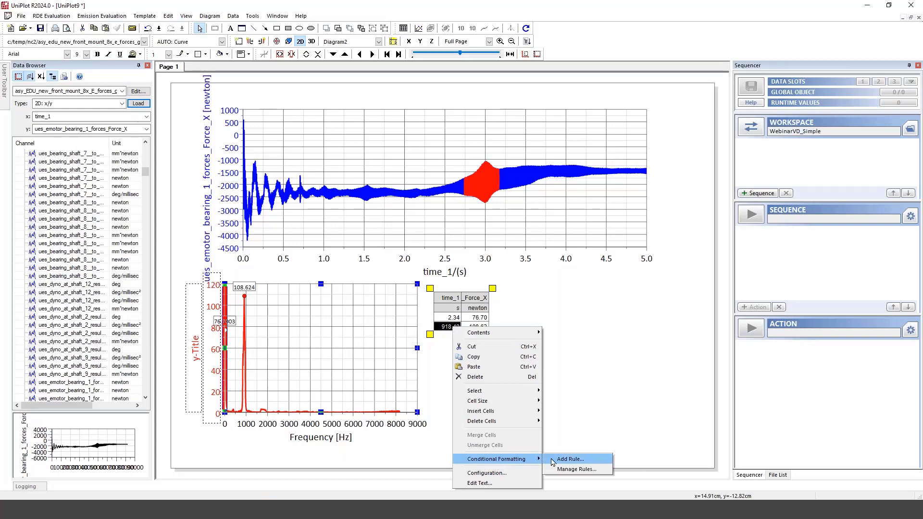
left_click(553, 461)
double_click(433, 228)
type("900")
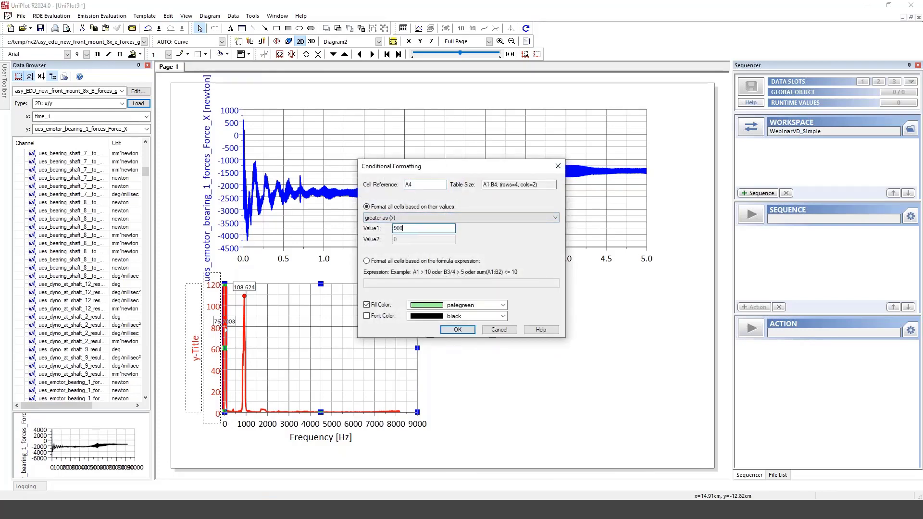
left_click(503, 305)
scroll(461, 385, "up", 20)
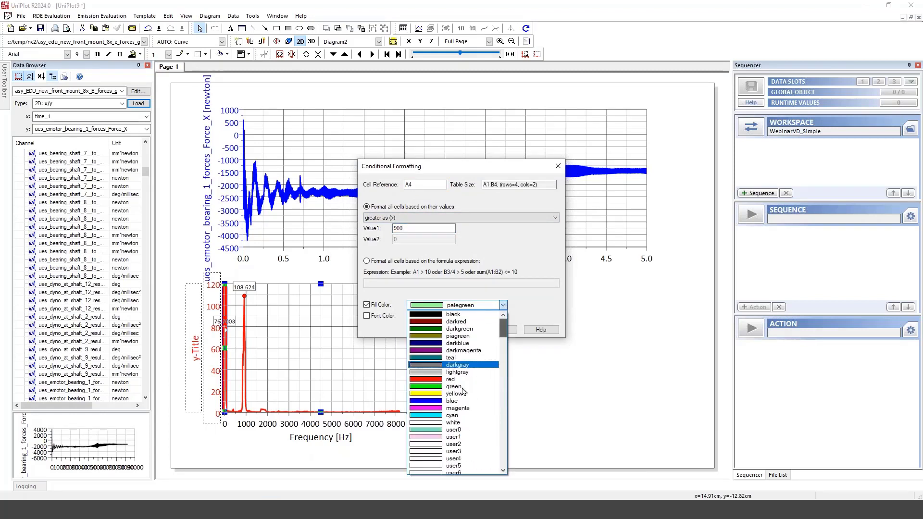
left_click(454, 380)
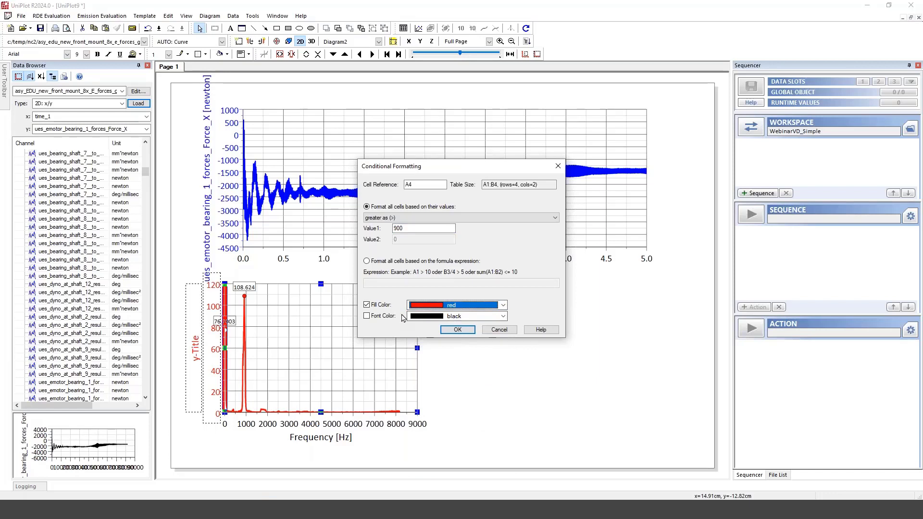
left_click(458, 330)
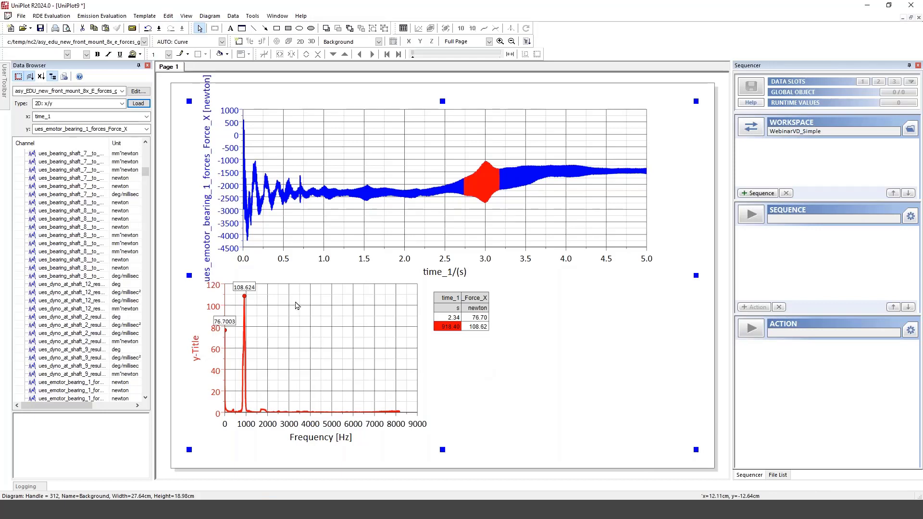
Draw an arrow spanning about 5.3 × 3.2 cm from the middle of the spectrum diagram towards the 108.624 peak.
left_click(267, 30)
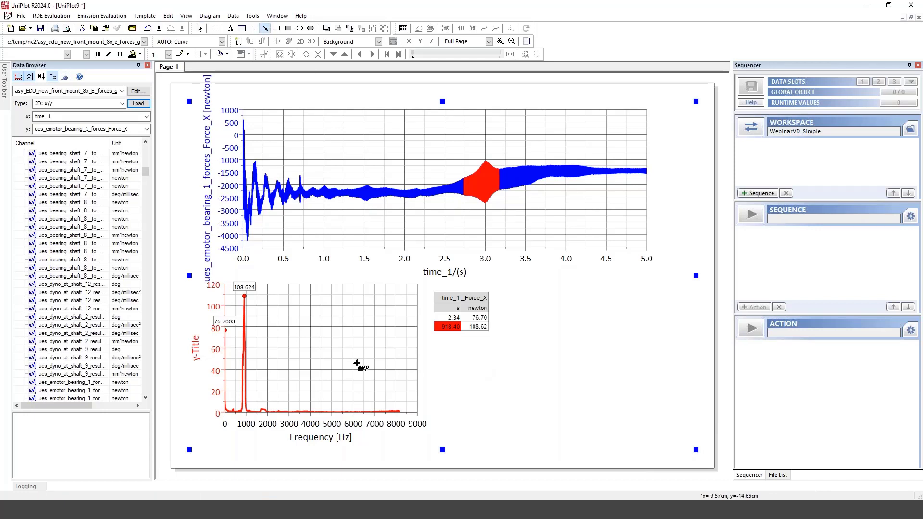
left_click_drag(357, 363, 262, 304)
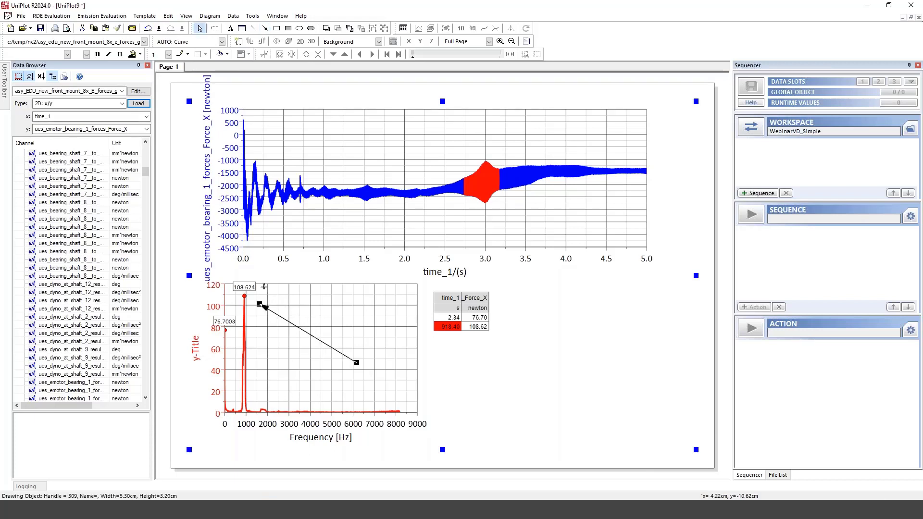
left_click(284, 303)
Draw a rectangle about 1.2 × 5.9 cm around the 108.624 peak and give it rounded corners and a partly transparent piagreen fill.
left_click(289, 29)
left_click_drag(233, 289, 254, 397)
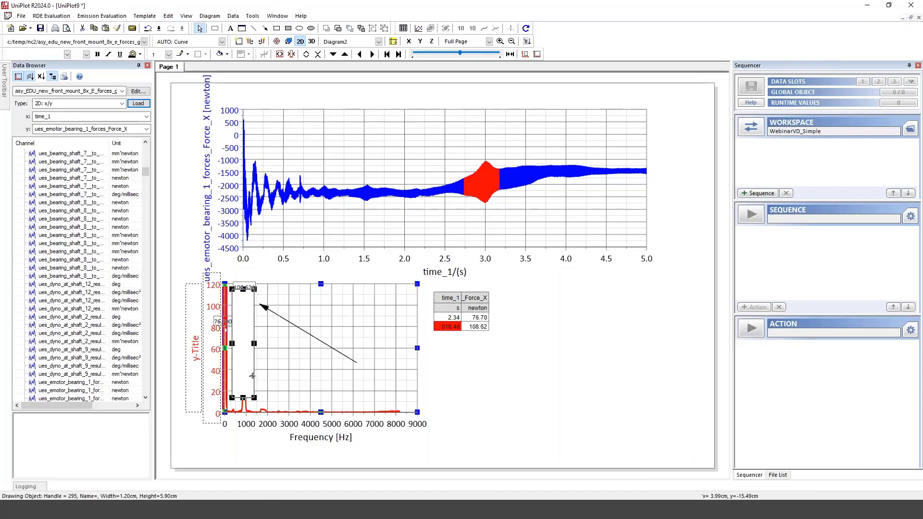
double_click(252, 375)
left_click(371, 237)
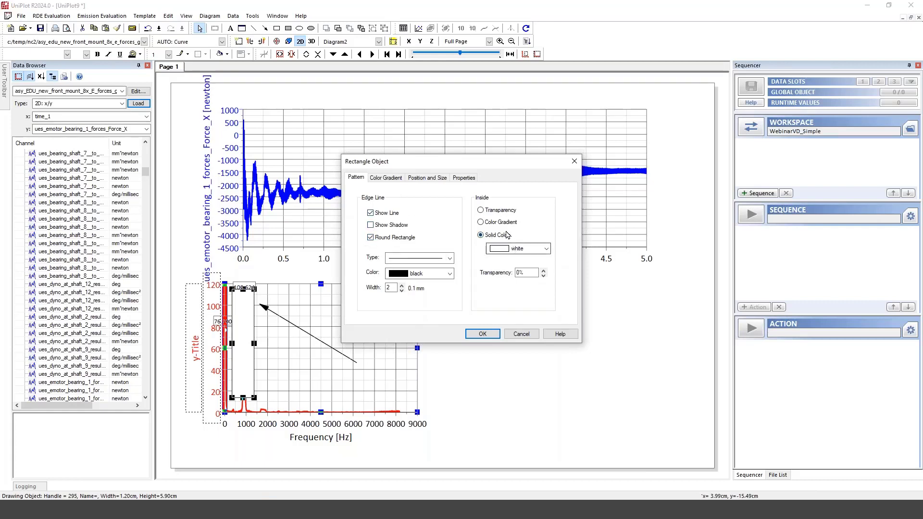
left_click(546, 248)
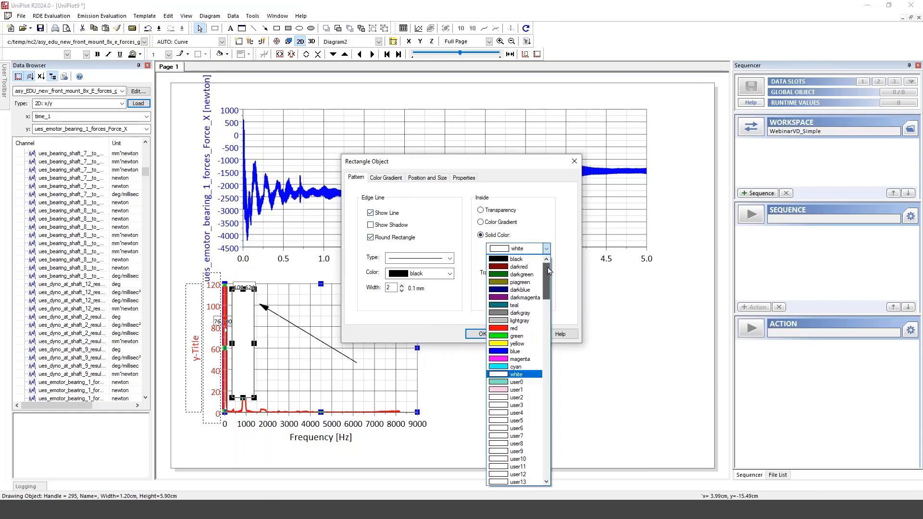
left_click(519, 282)
left_click(544, 271)
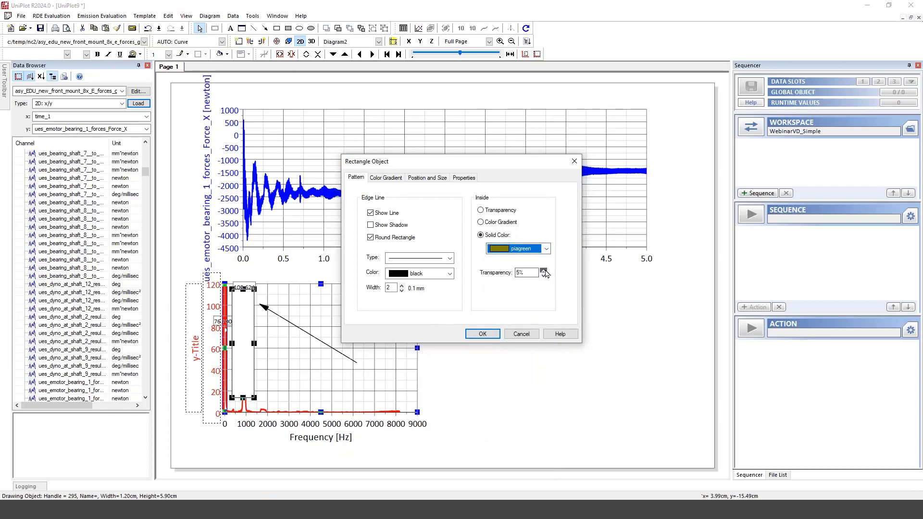
left_click(482, 333)
left_click(436, 366)
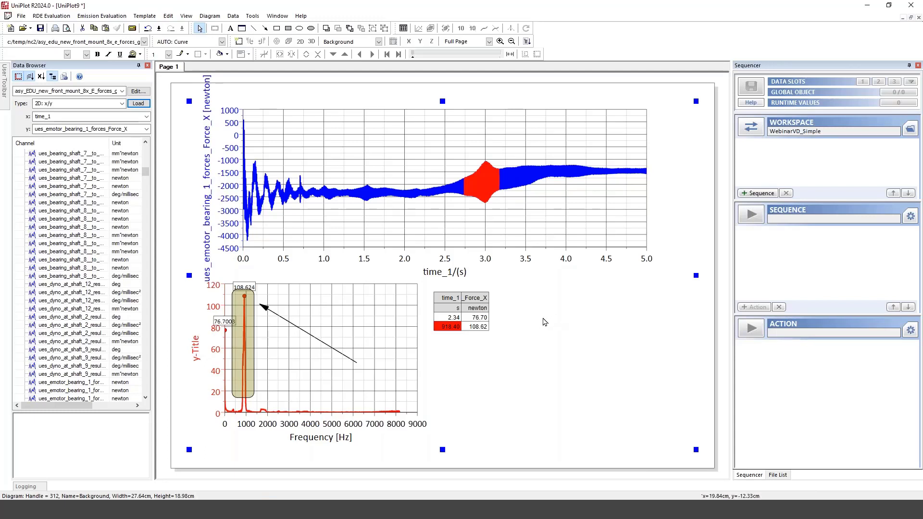
Add a horizontal threshold range from -3000 to -2000 to the force-over-time diagram.
left_click(538, 230)
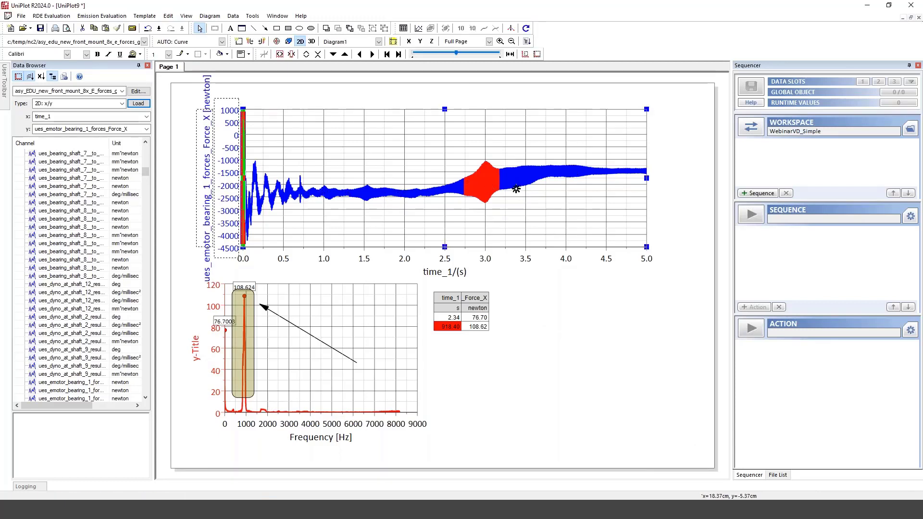
right_click(222, 187)
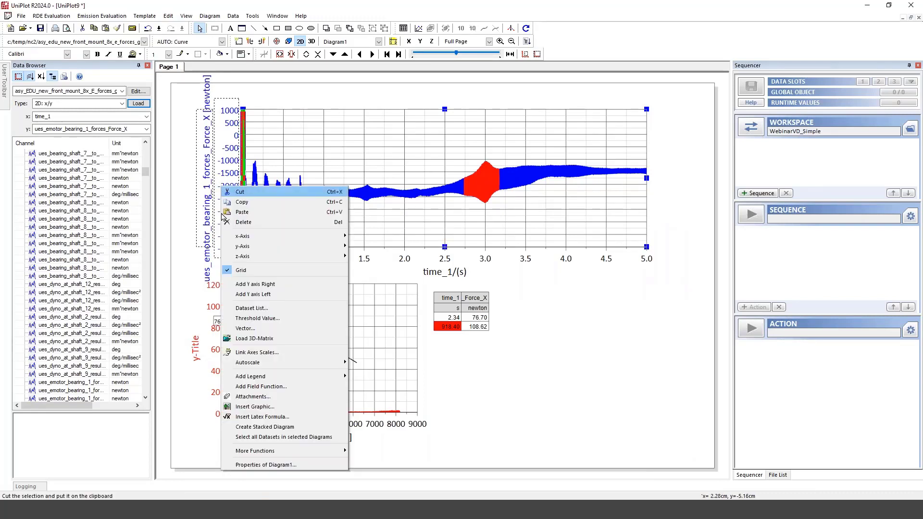
left_click(272, 319)
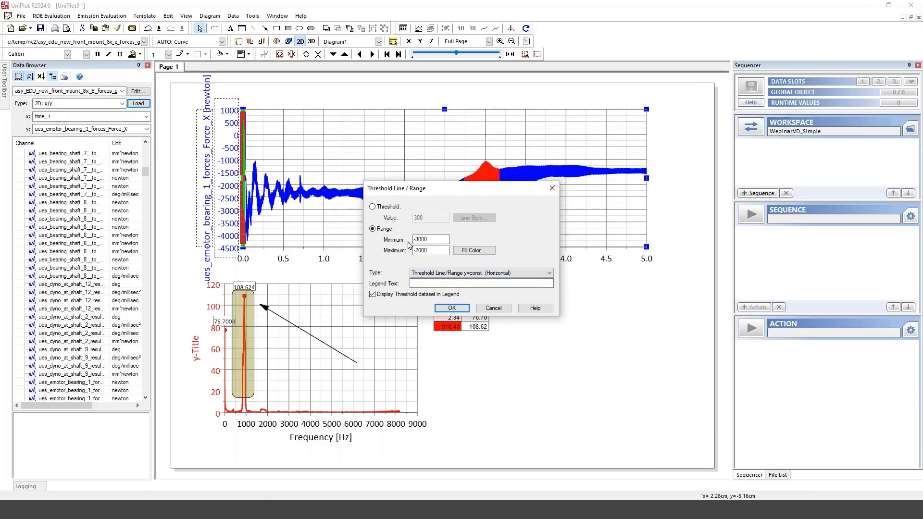
left_click(451, 307)
mouse_move(356, 194)
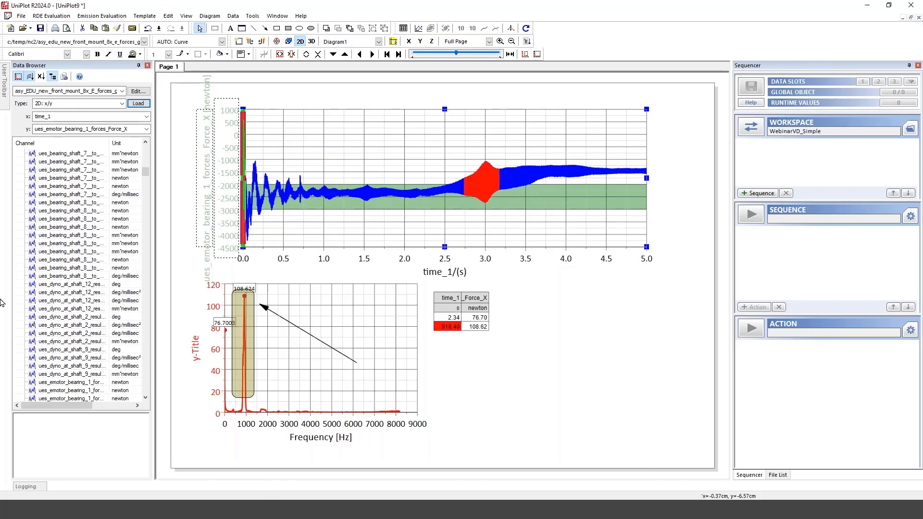
left_click(552, 309)
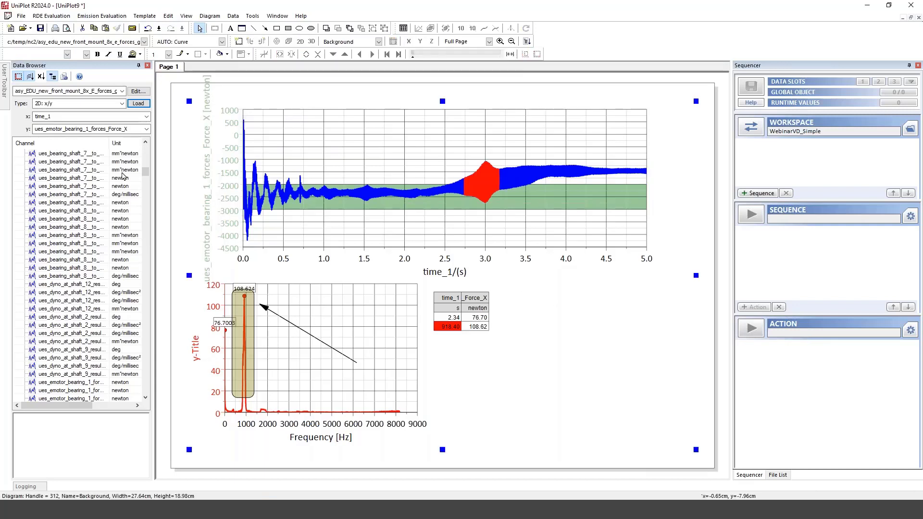
Open the loaded data file in the data editor, filter its variables with *angle, and select ues_shaft_1_bearing_1_forces_Force_XY_norm_angle.
left_click_drag(145, 173, 146, 150)
left_click(146, 93)
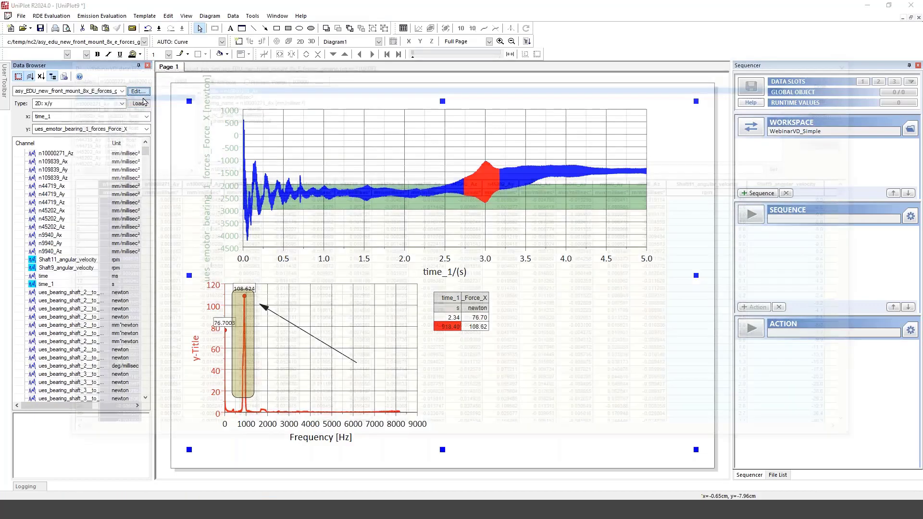
type("*angle")
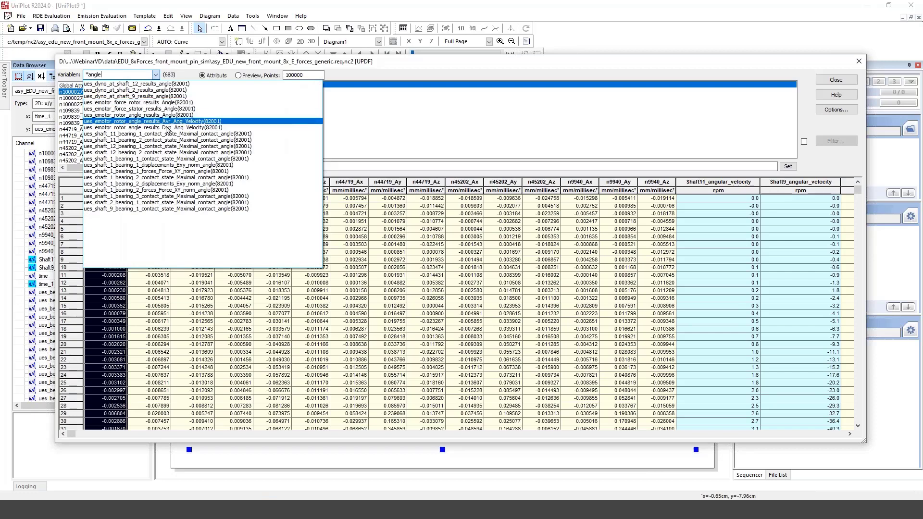
left_click(204, 172)
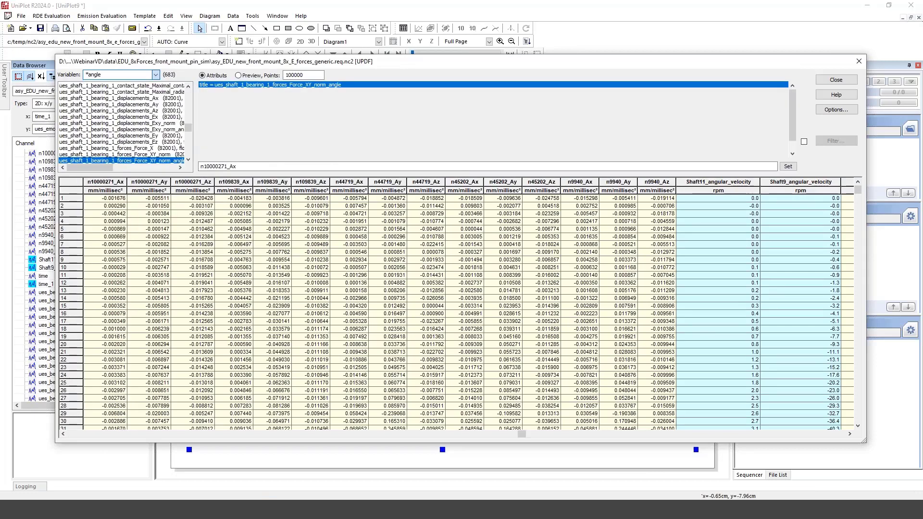
Open the formula of the Force_XY_norm_angle channel and examine its angle calculation.
right_click(685, 215)
left_click(714, 246)
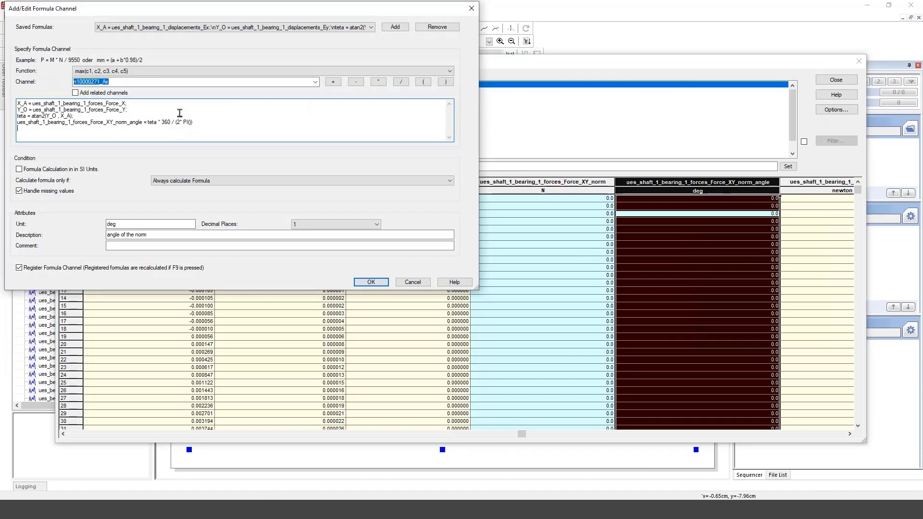
left_click_drag(179, 126, 14, 93)
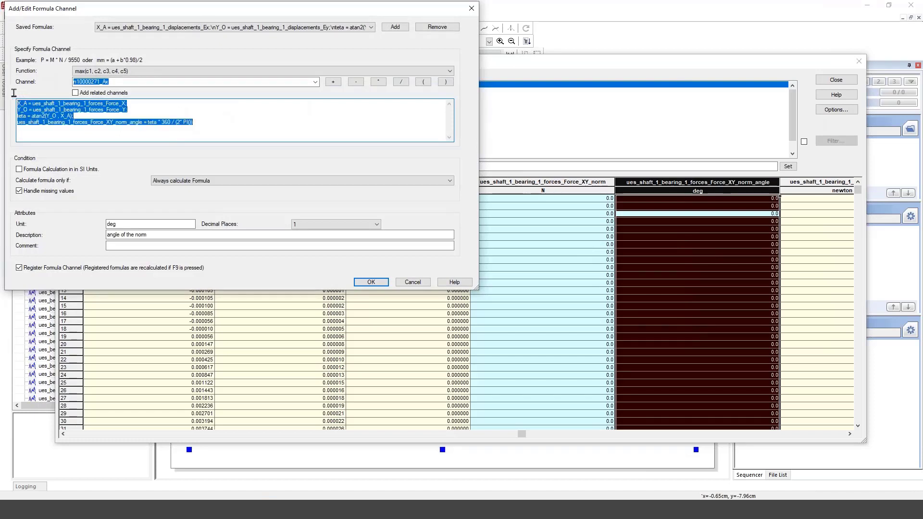
left_click(69, 110)
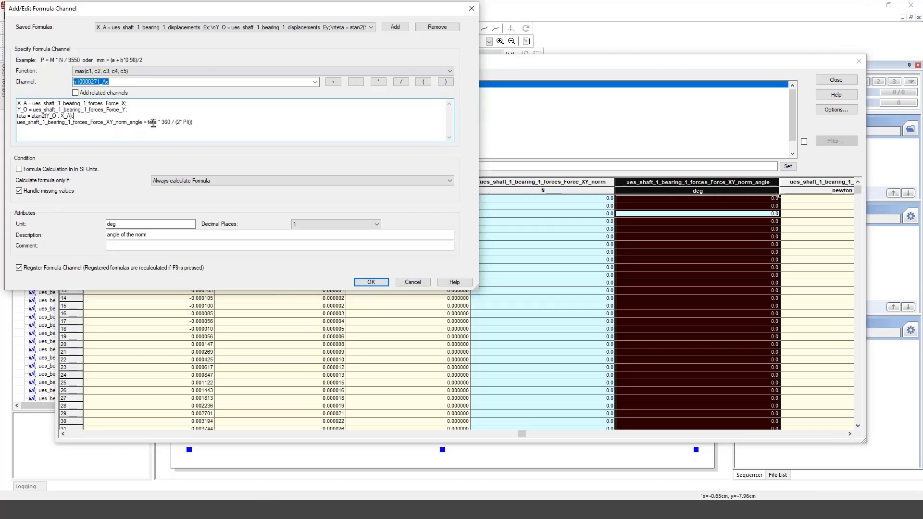
left_click(217, 128)
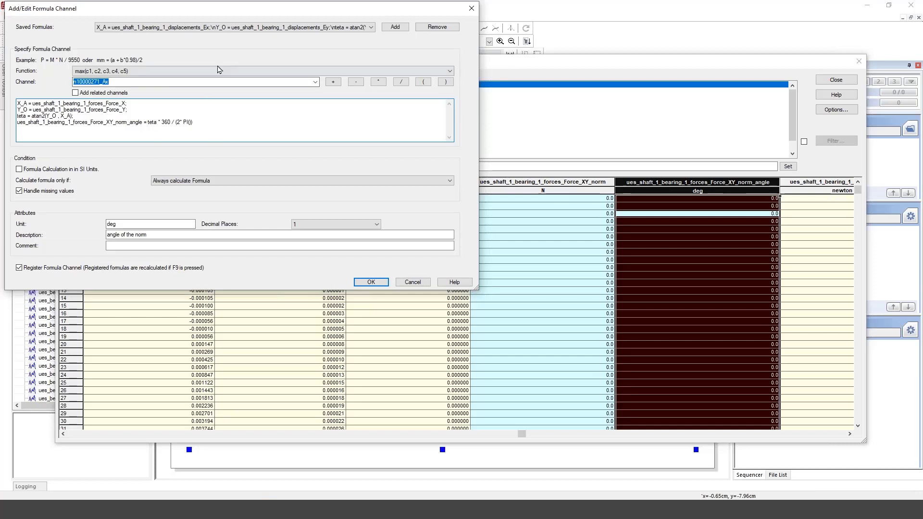
Look through the functions available for formula channels, and leave the formula and data editors without changing anything.
left_click(121, 72)
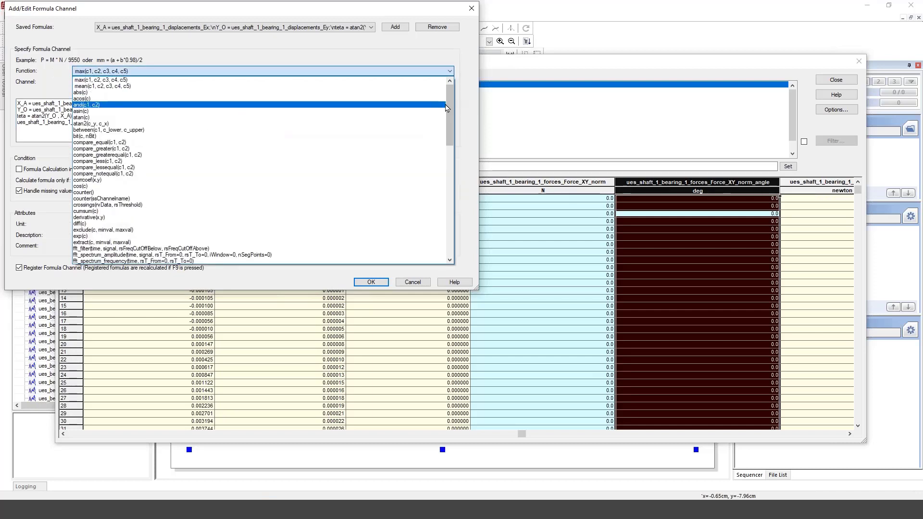
left_click_drag(447, 106, 377, 155)
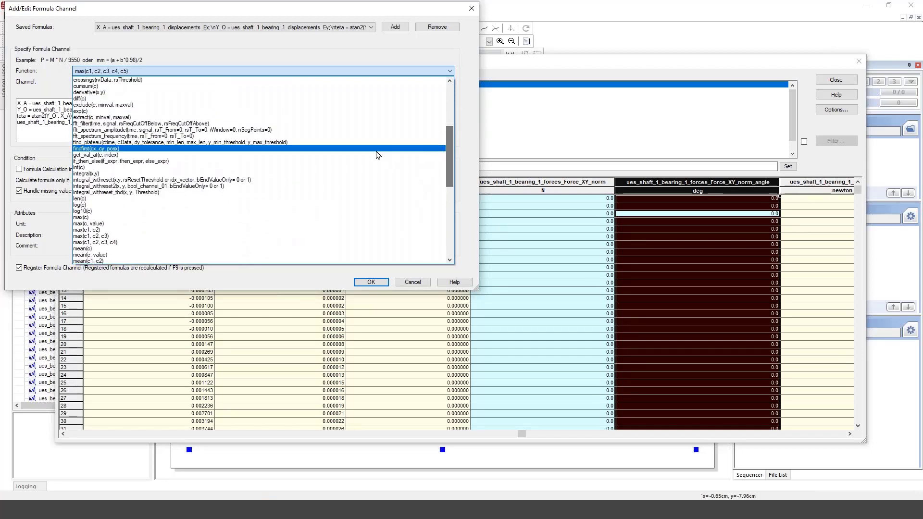
scroll(360, 154, "up", 4)
scroll(356, 153, "up", 2)
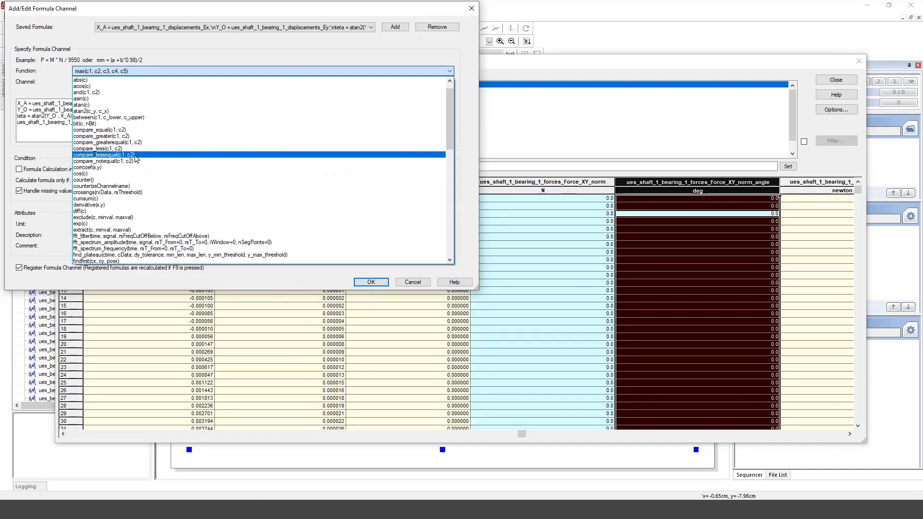
left_click(53, 152)
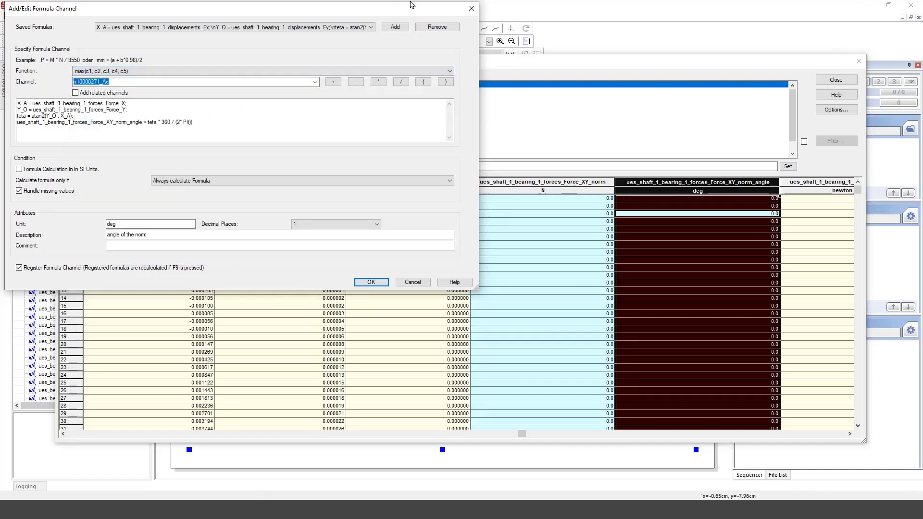
left_click(470, 9)
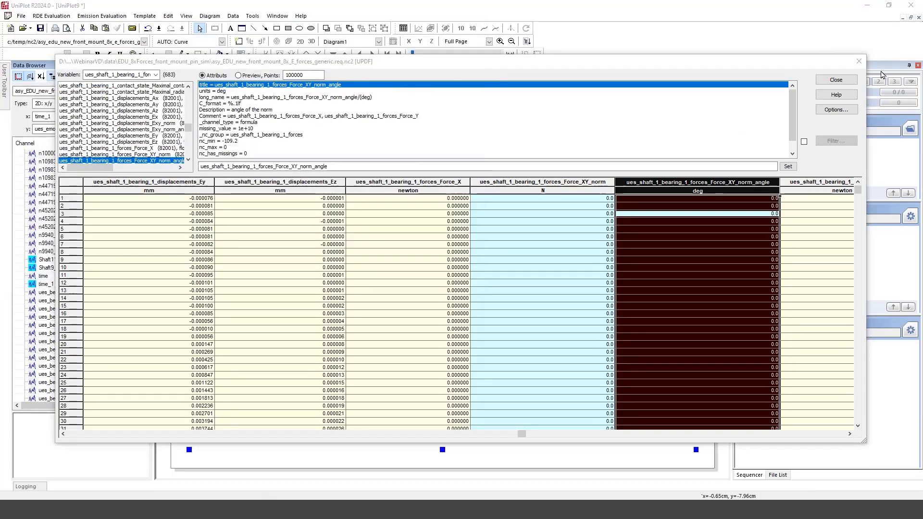
left_click(836, 80)
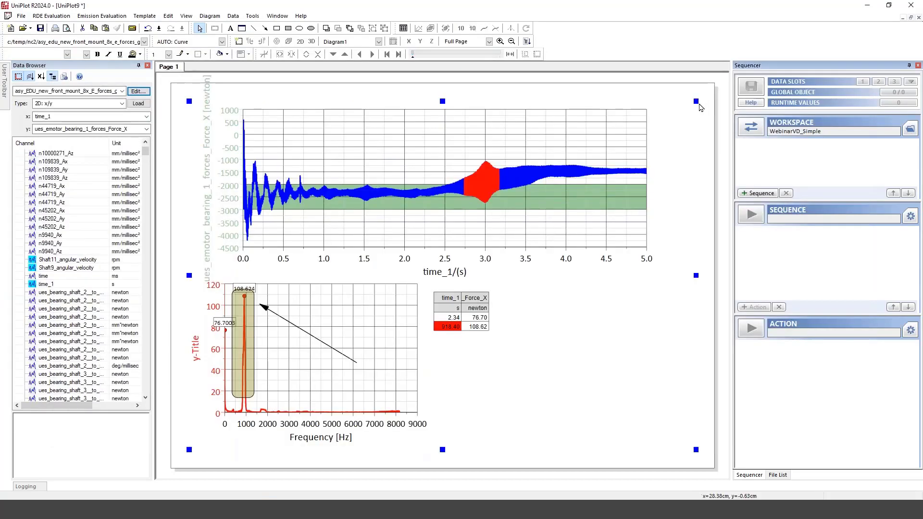
Close the UniPlot9 document without saving and load the recent WebinarVD workspace in the Sequencer.
left_click(918, 17)
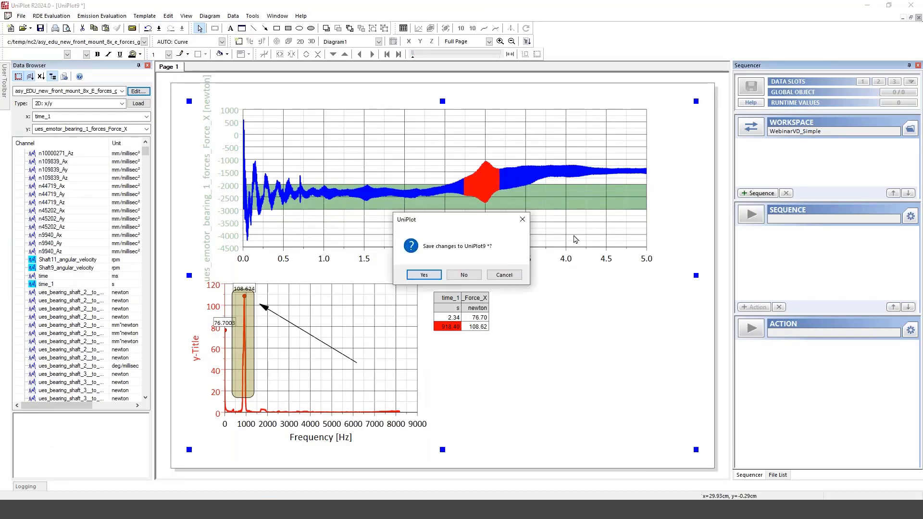
left_click(464, 274)
left_click(744, 129)
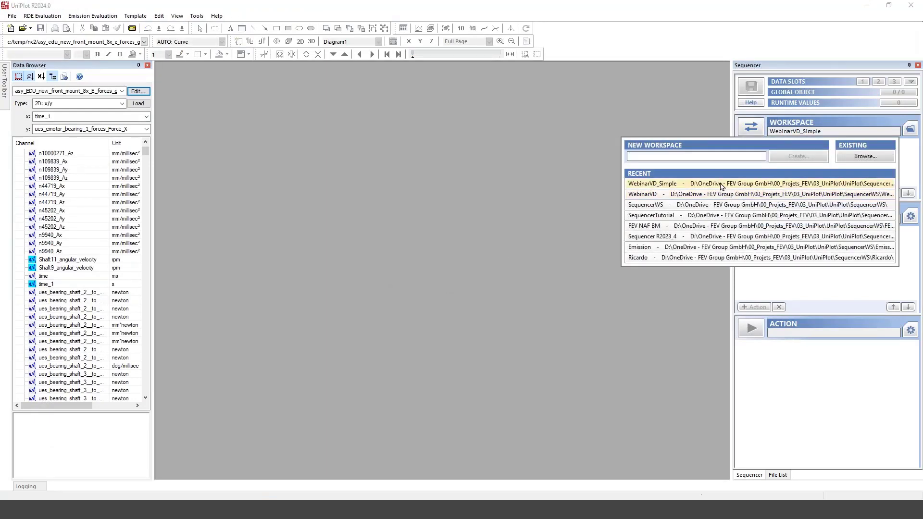
left_click(706, 194)
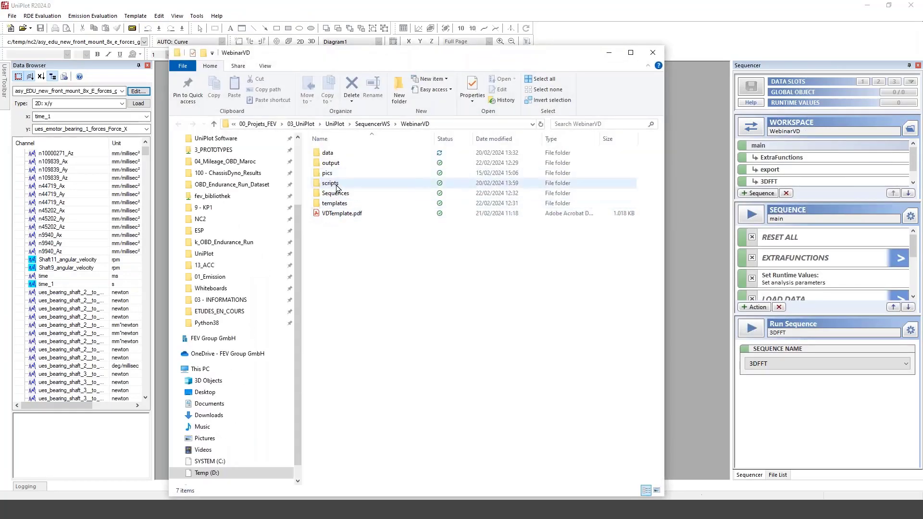
Open VDTemplate.ipz from the workspace's templates folder and shift the drivetrain model picture slightly on its main page.
double_click(335, 205)
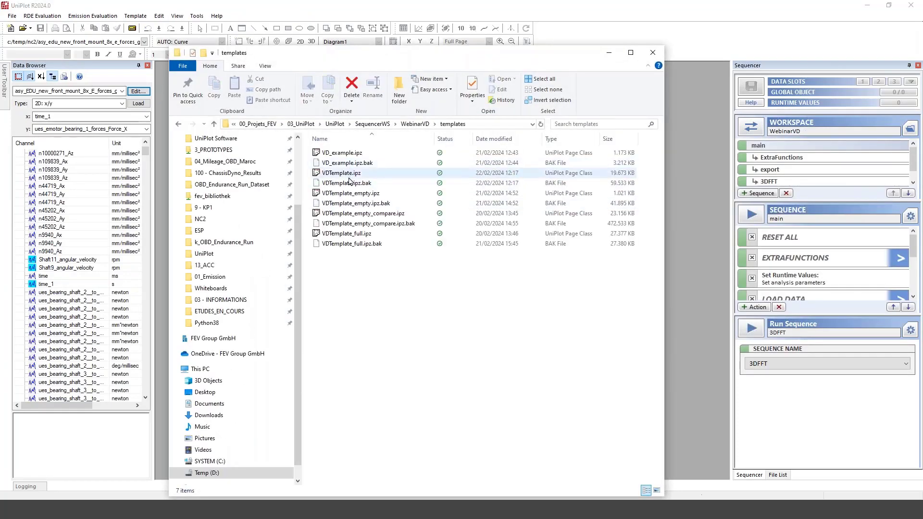
double_click(348, 174)
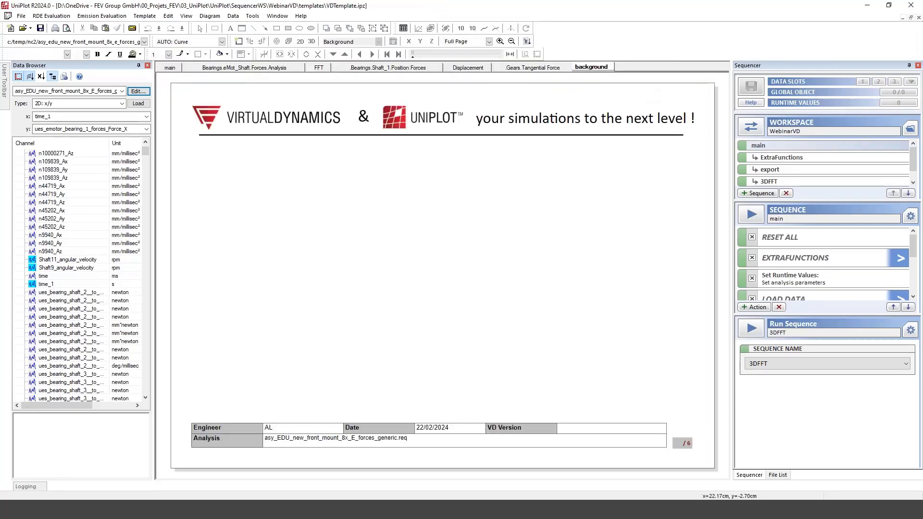
left_click(170, 68)
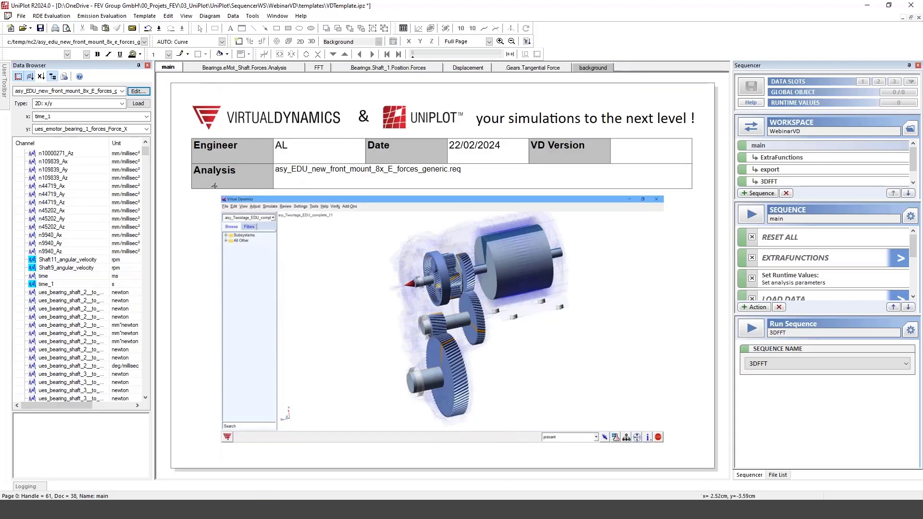
left_click(406, 253)
mouse_move(407, 253)
left_mouse_down()
mouse_move(409, 242)
mouse_move(399, 251)
left_mouse_up()
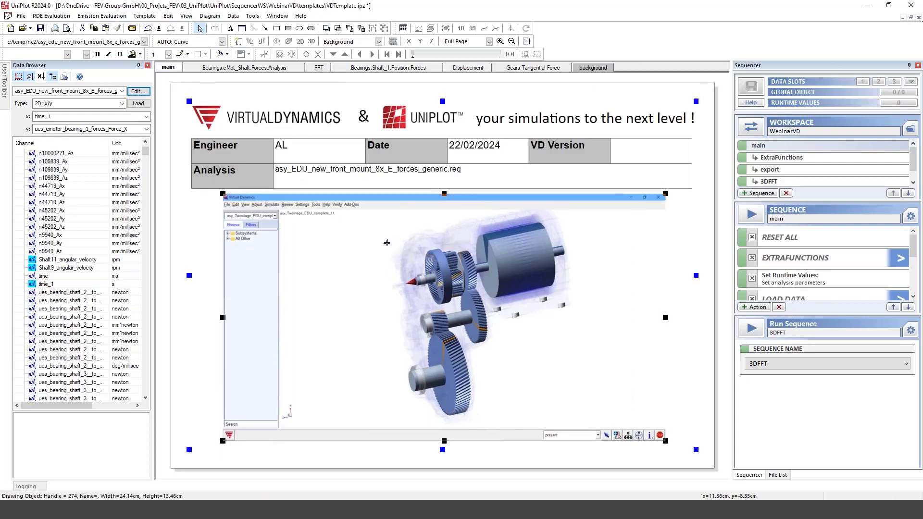
Open the text of the table cell beside Engineer, examine its username field function, and leave the cell unchanged.
left_click(359, 147)
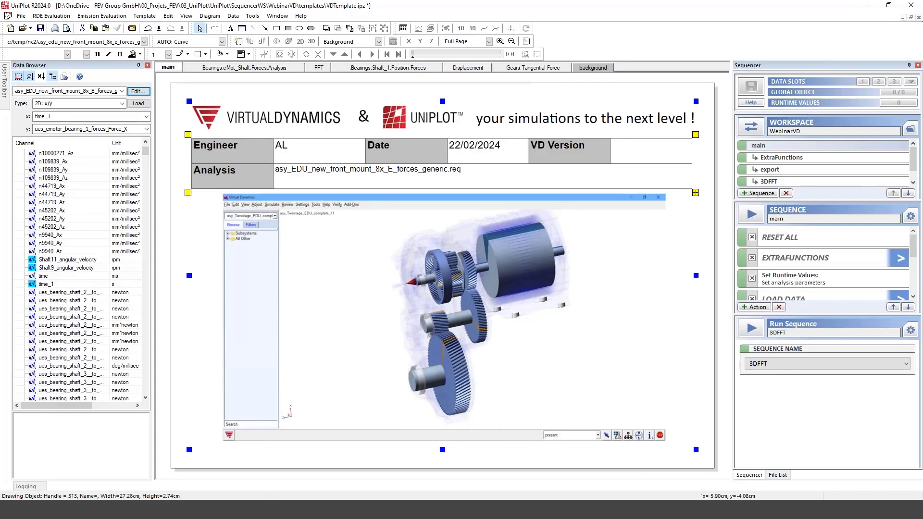
double_click(296, 152)
type("@f{username()}[AL]")
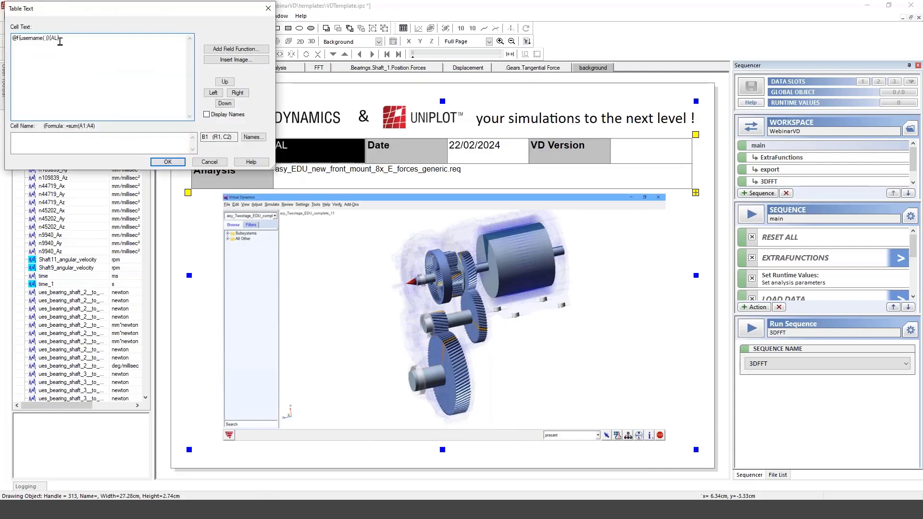
left_click_drag(49, 37, 4, 38)
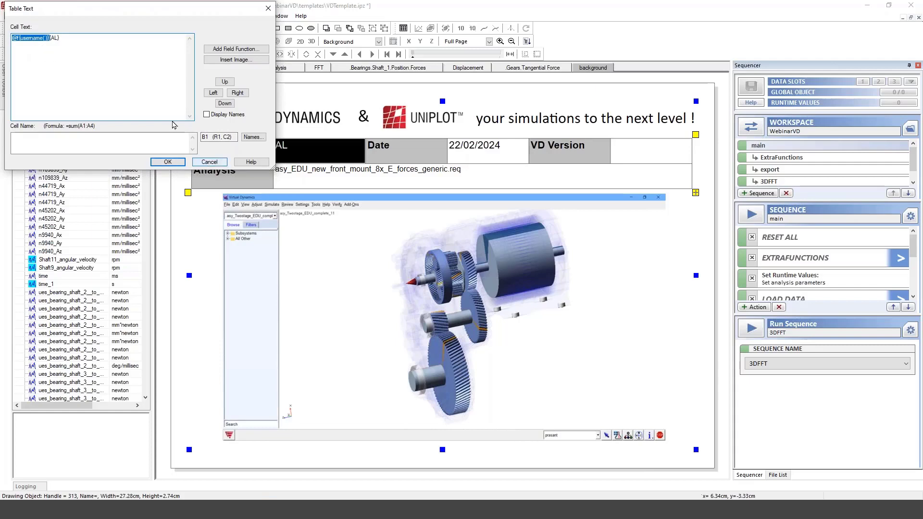
left_click(210, 162)
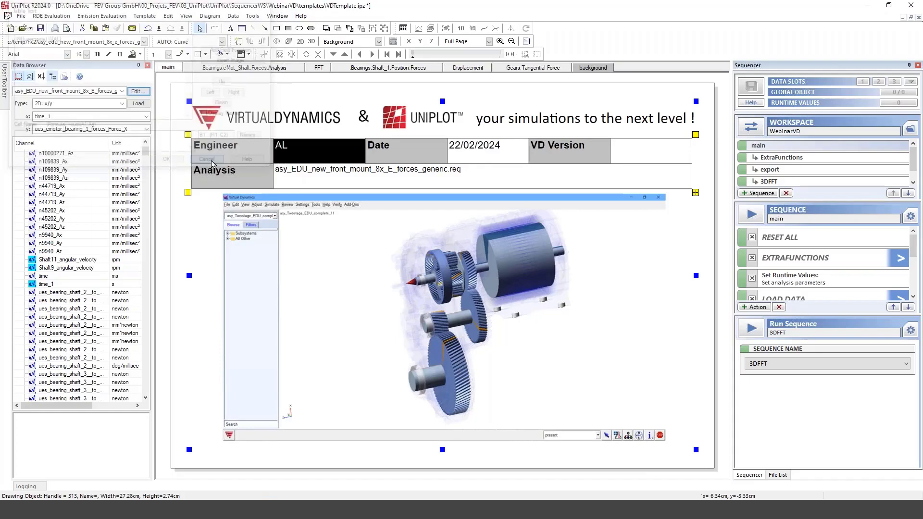
Look through the field functions available for the page and leave the list without adding one.
left_click(209, 207)
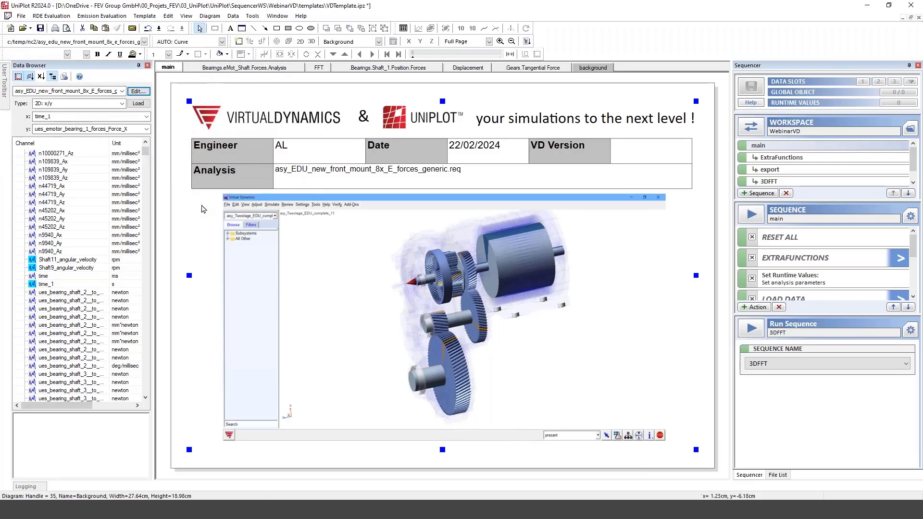
right_click(202, 208)
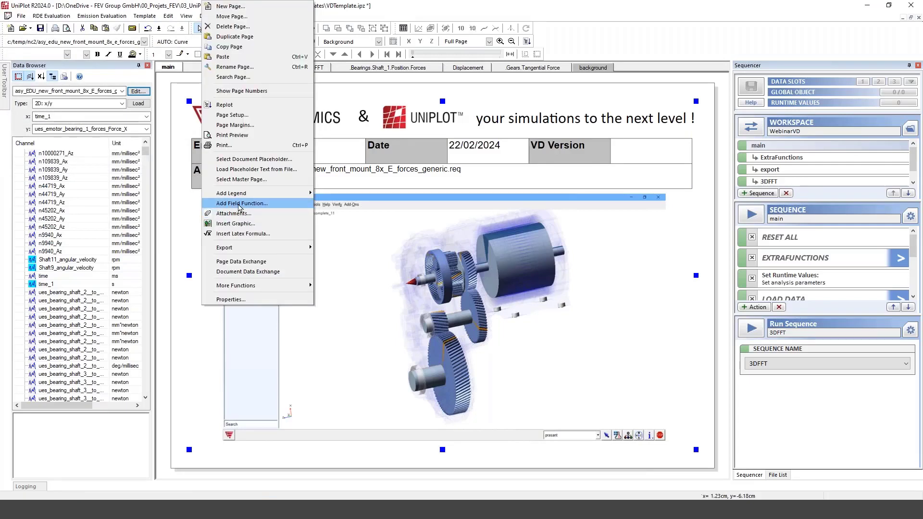
left_click(225, 204)
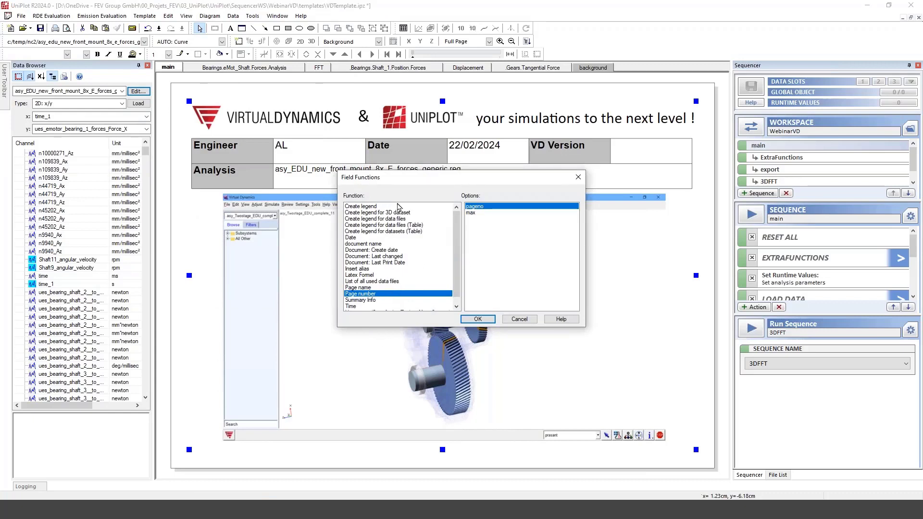
left_click_drag(457, 251, 409, 296)
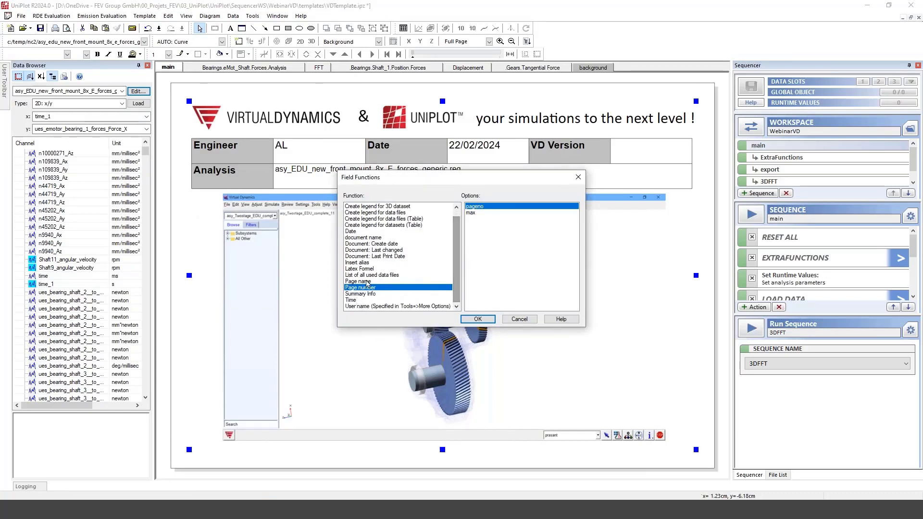
left_click_drag(458, 257, 458, 248)
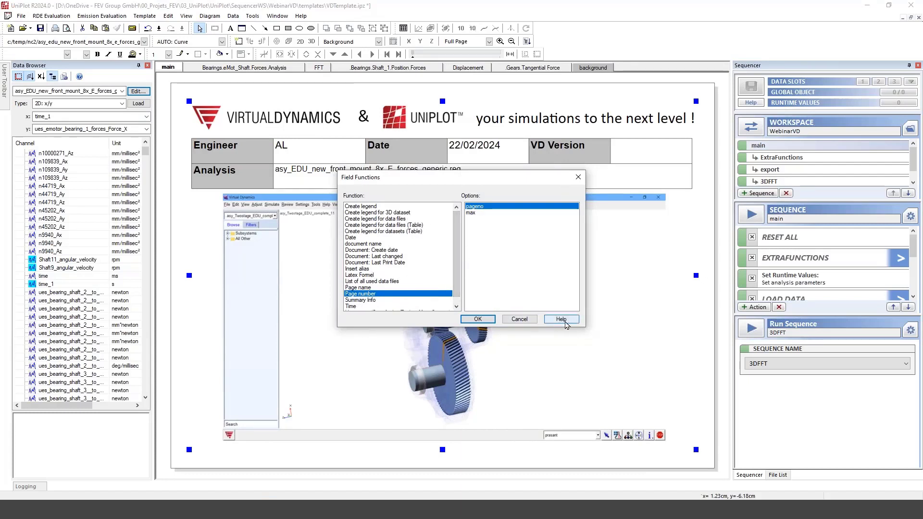
left_click(528, 320)
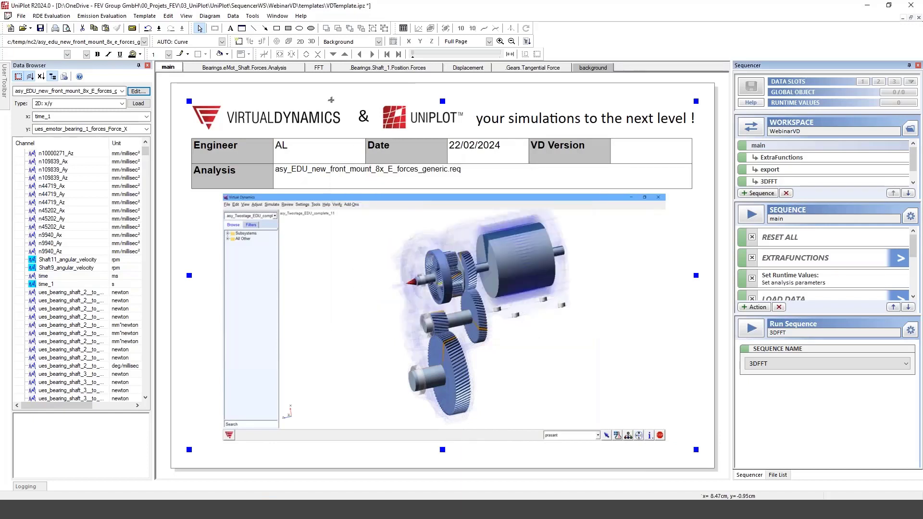
On the Bearings.eMot_Shaft.Forces.Analysis page, turn on the data cursors for the force diagram, review the cursor value table, and close the table window.
left_click(271, 70)
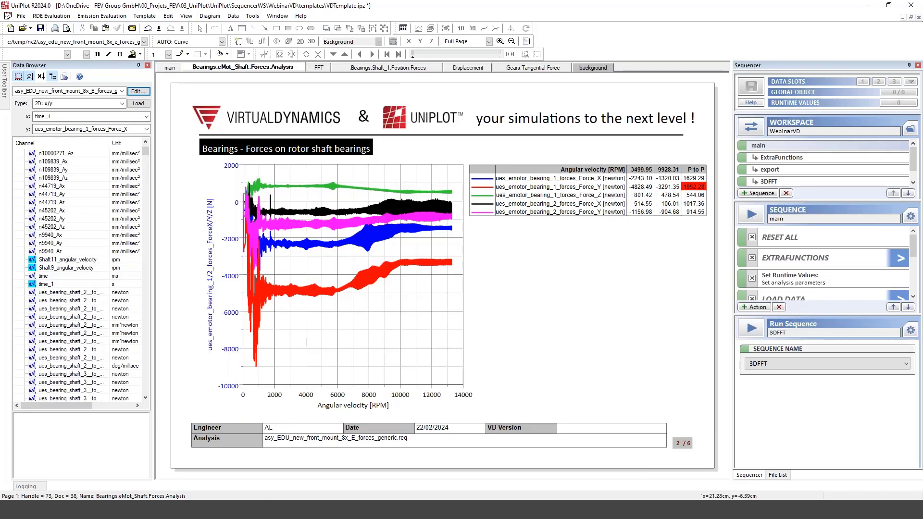
left_click(609, 198)
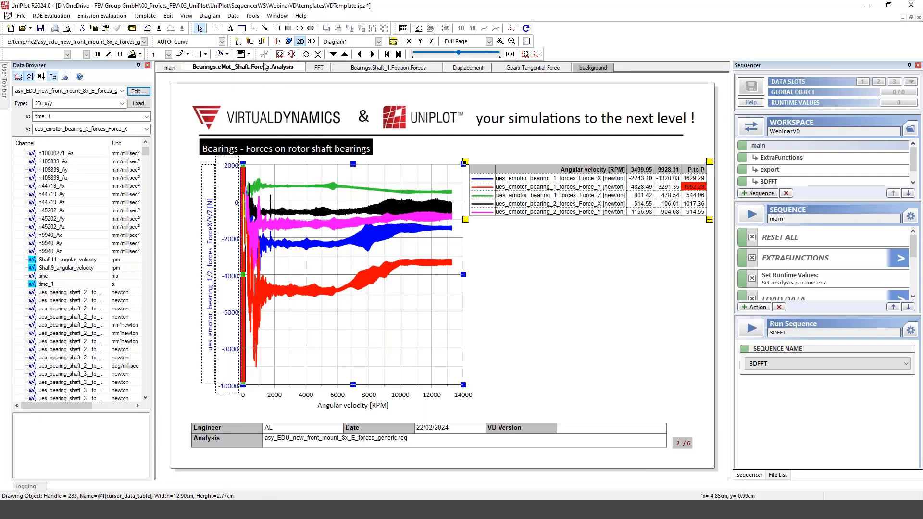
left_click(351, 284)
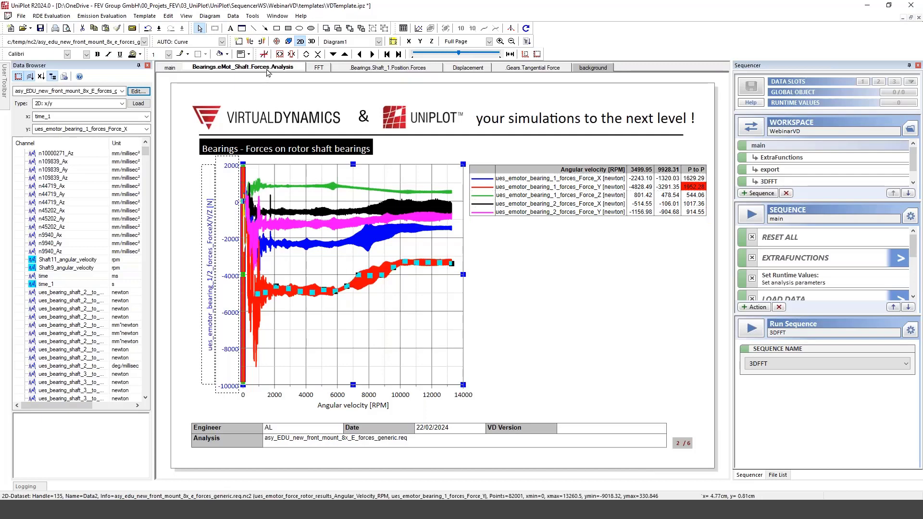
left_click(264, 54)
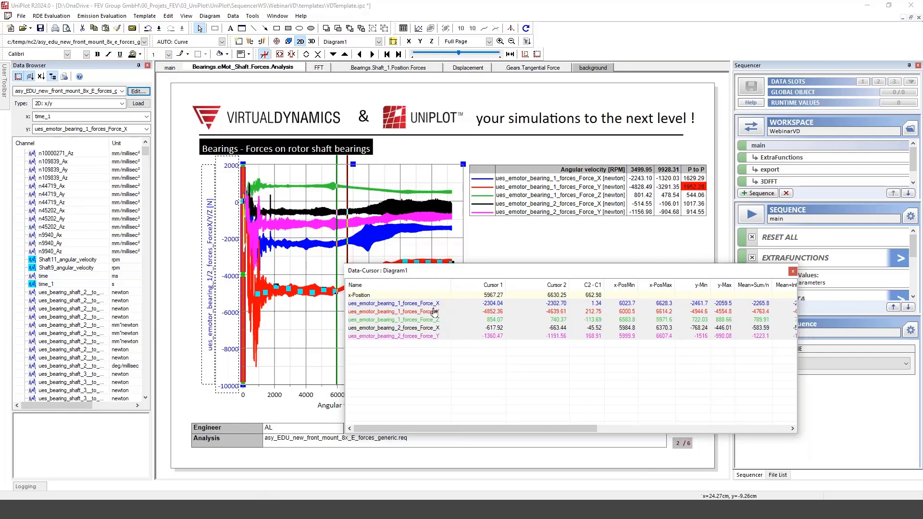
left_click_drag(426, 425, 434, 426)
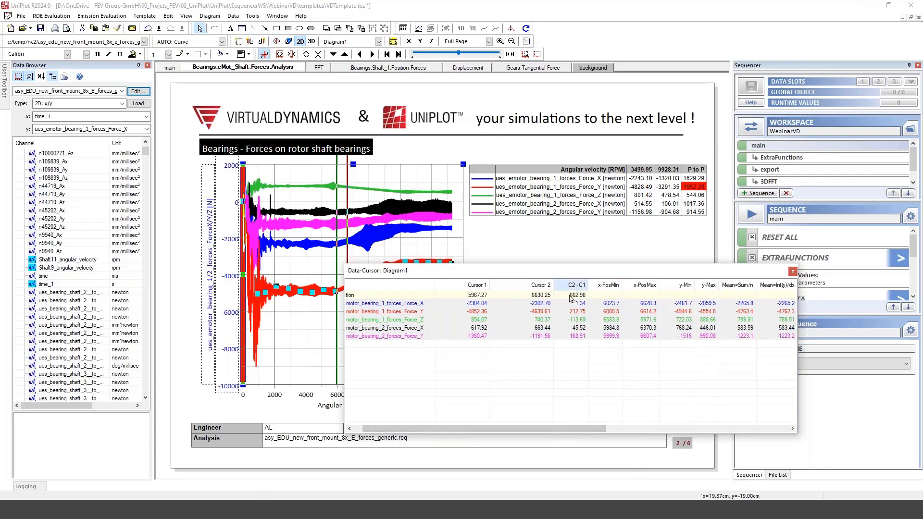
left_click_drag(556, 428, 671, 437)
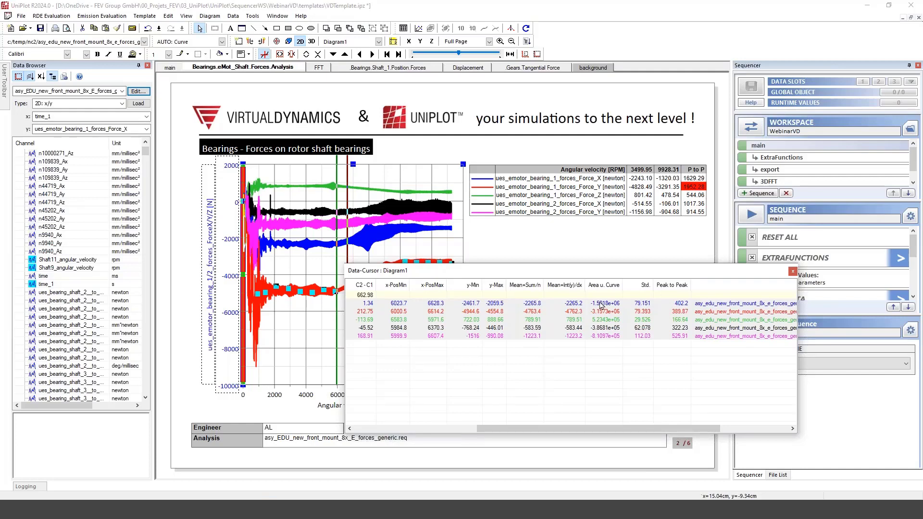
left_click(792, 271)
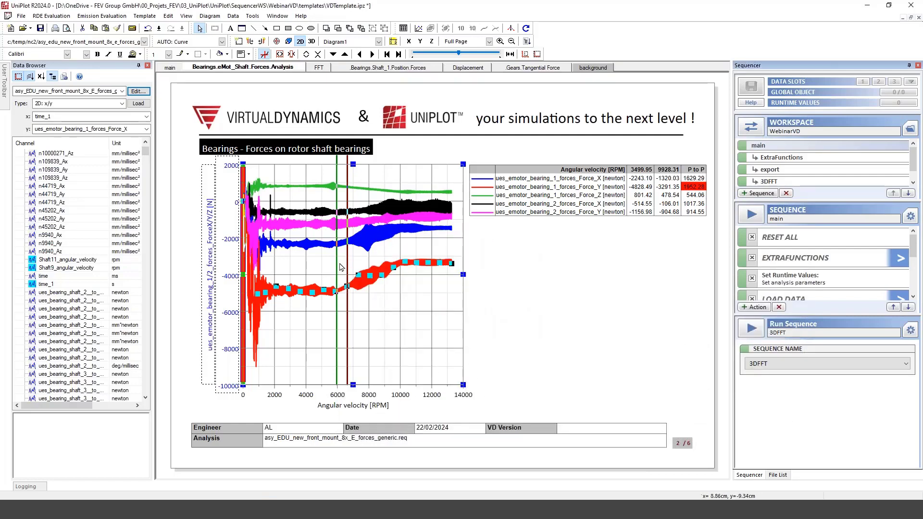
Reposition the two data cursors along the rotor shaft force curves, ending at about 4422 and 8330 RPM.
left_click_drag(337, 267, 302, 390)
left_click_drag(294, 255, 287, 262)
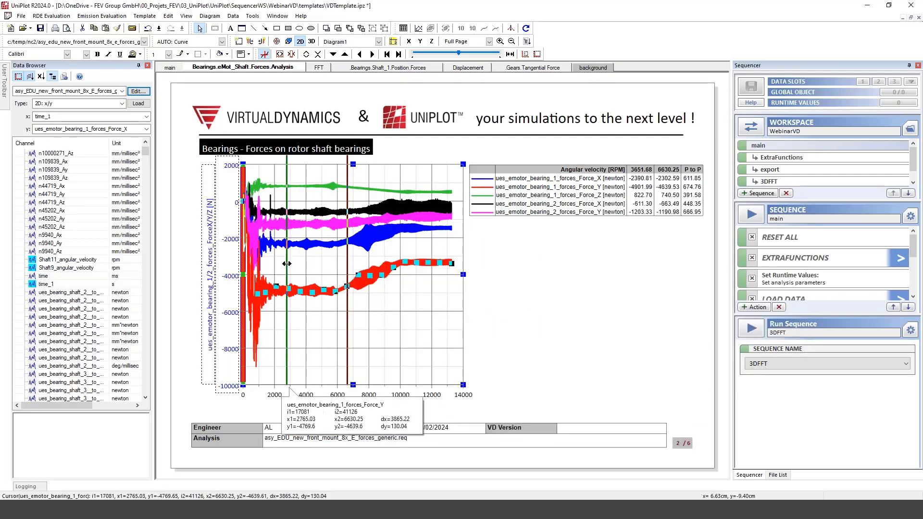
left_click_drag(347, 268, 406, 257)
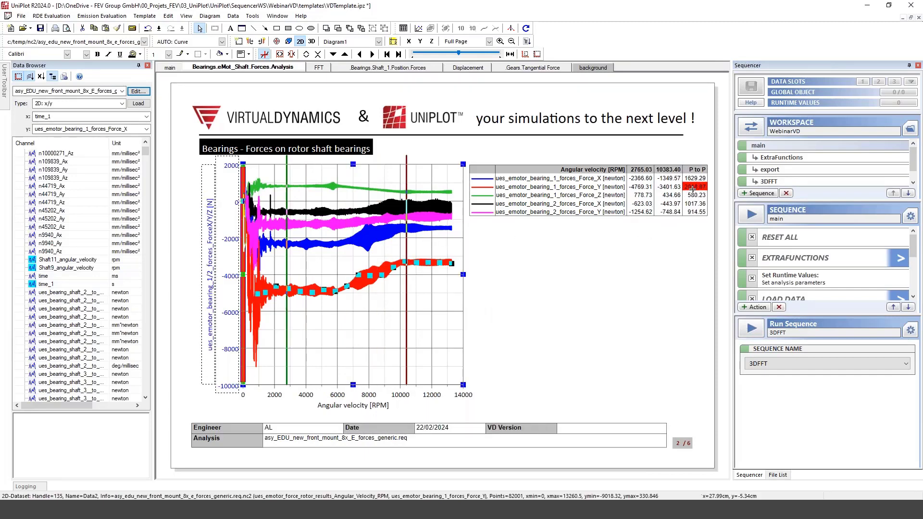
left_click_drag(406, 246, 352, 247)
left_click_drag(287, 291, 313, 291)
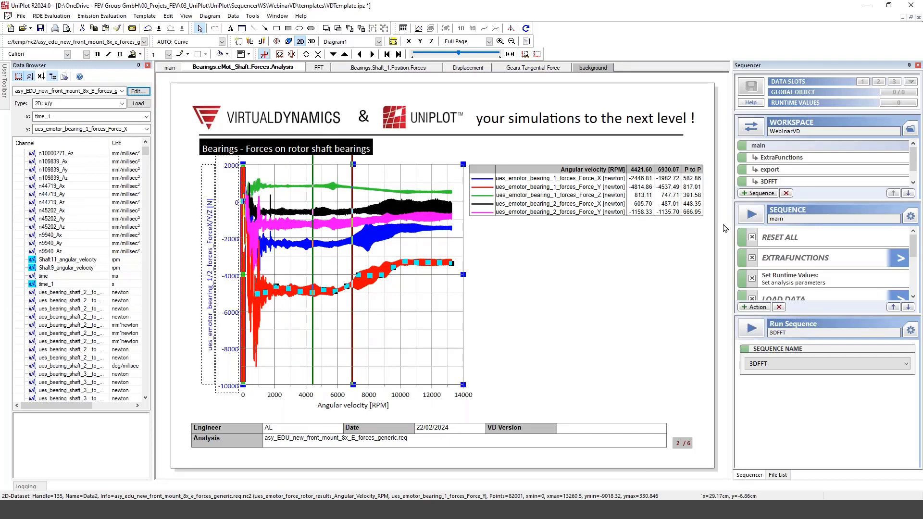
left_click(696, 188)
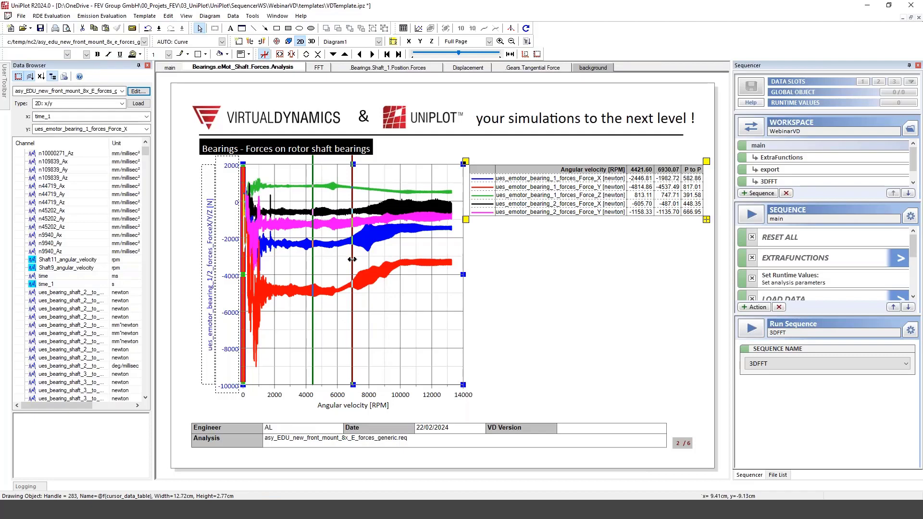
left_click_drag(352, 260, 374, 260)
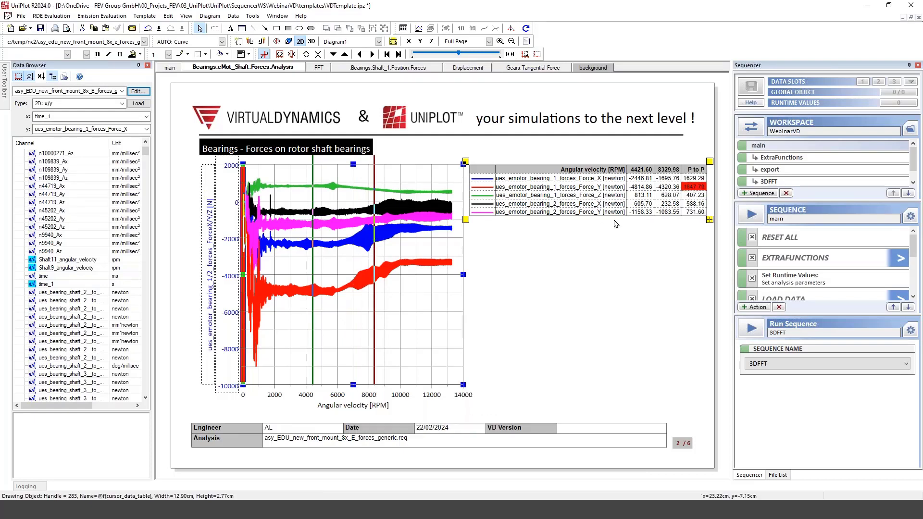
Examine the conditional formatting rule of the peak-to-peak cell for ues_emotor_bearing_1_forces_Force_Y and leave it unchanged.
left_click(694, 187)
right_click(694, 186)
mouse_move(767, 319)
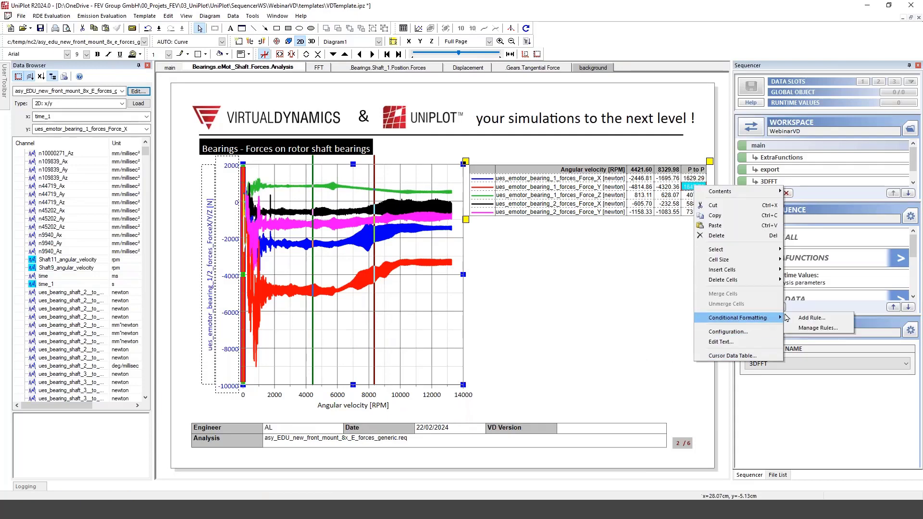
left_click(813, 328)
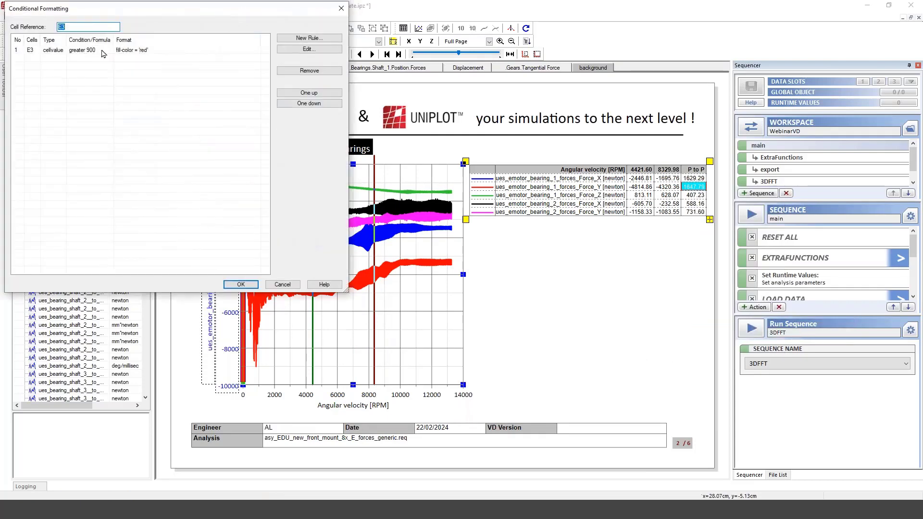
left_click(286, 287)
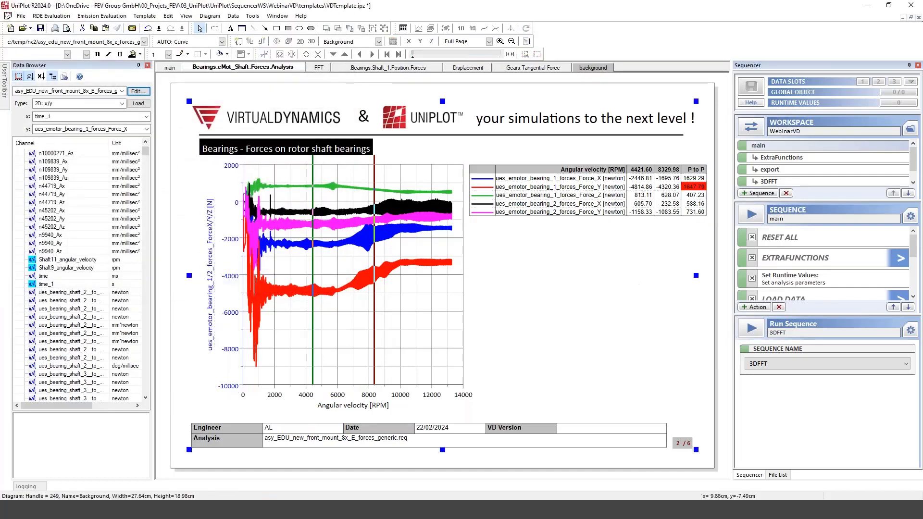
Move the second data cursor to about 10652 RPM and review the Cursor Data Table settings without changing them.
left_click_drag(374, 247, 411, 247)
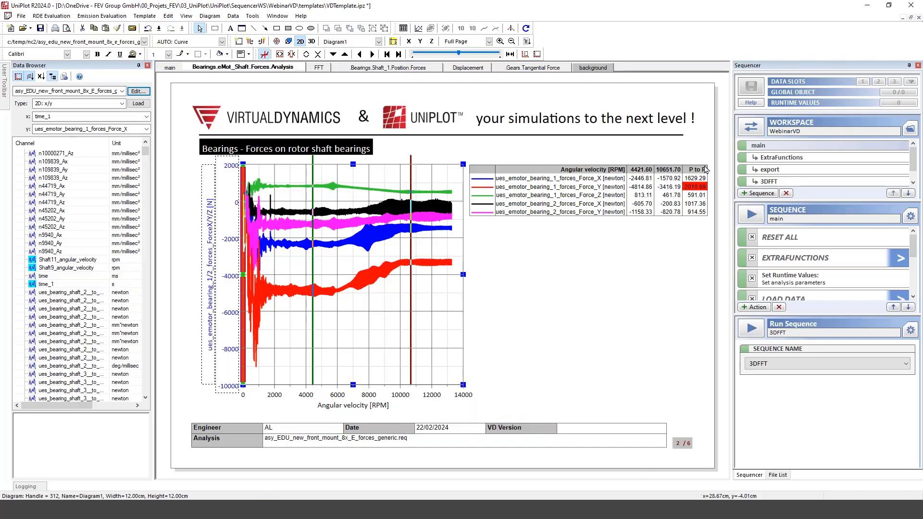
double_click(563, 203)
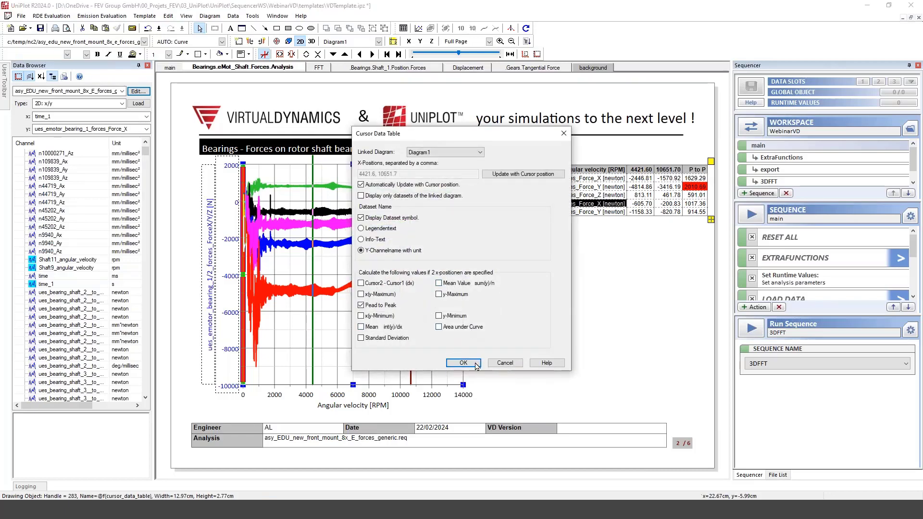
left_click(504, 366)
Examine the rotor shaft force curves, their legend table and the frequency spectra on the FFT page.
left_click(321, 71)
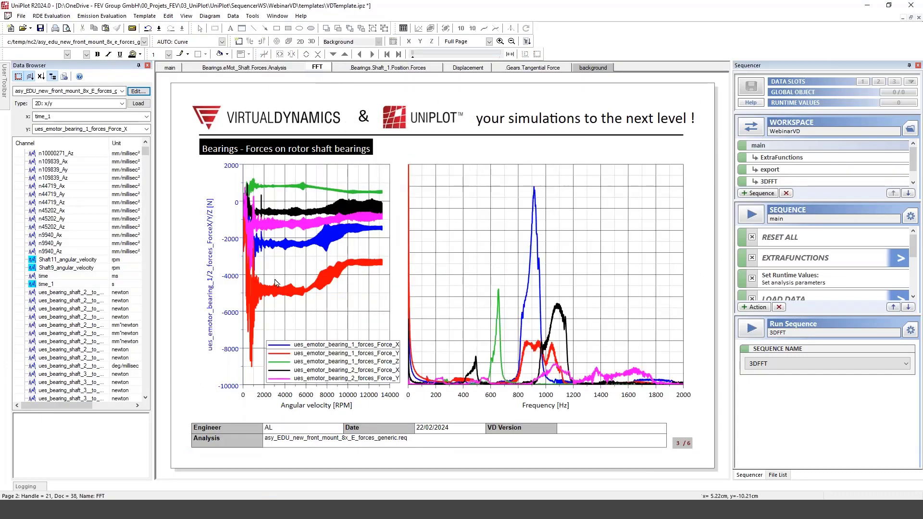
mouse_move(315, 194)
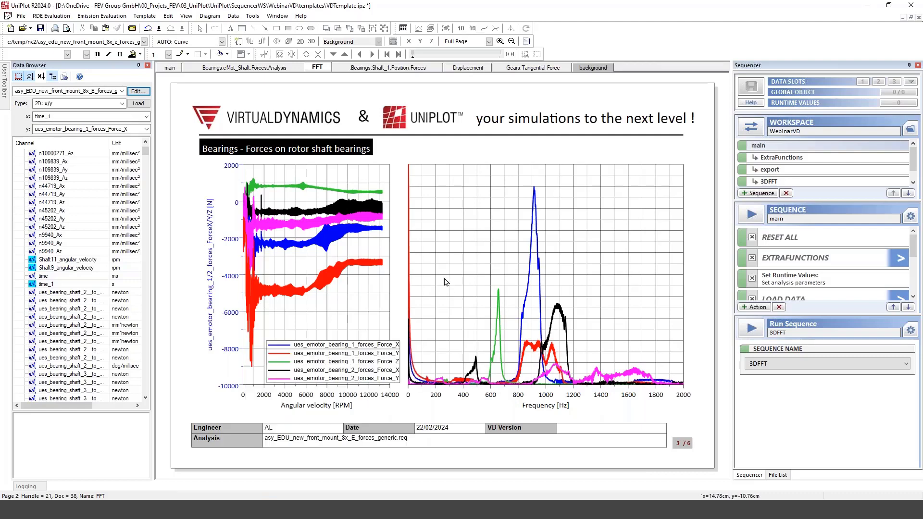
left_click(309, 374)
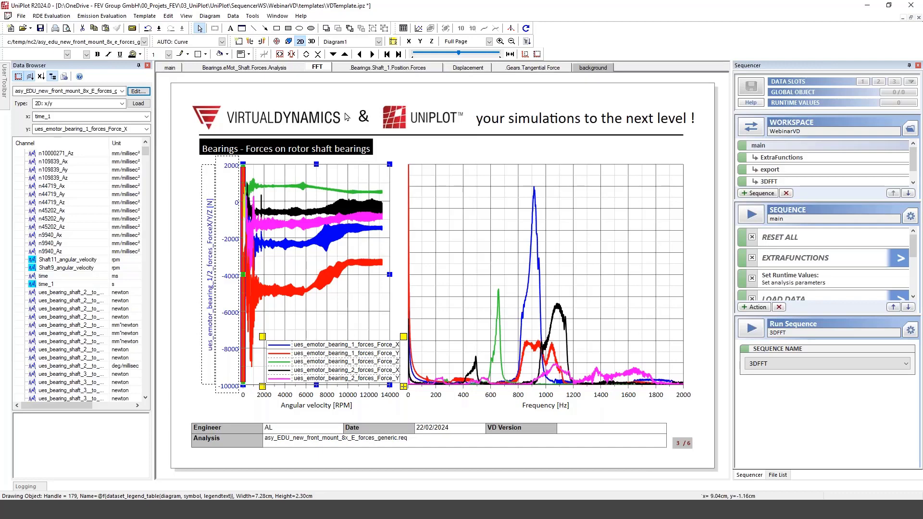
On the Bearings.Shaft_1.Position.Forces page, shift the zoom inset slightly up and to the left within the force diagram.
left_click(359, 70)
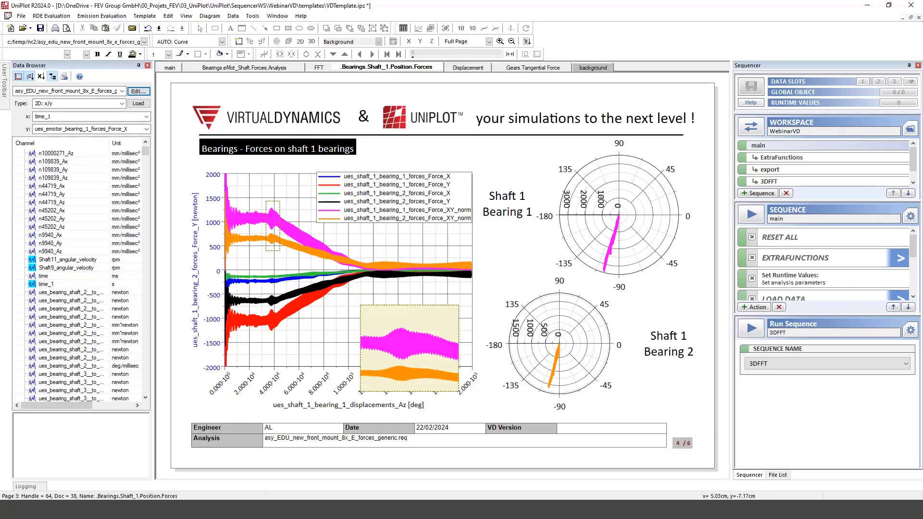
left_click(280, 210)
left_click_drag(418, 330, 408, 315)
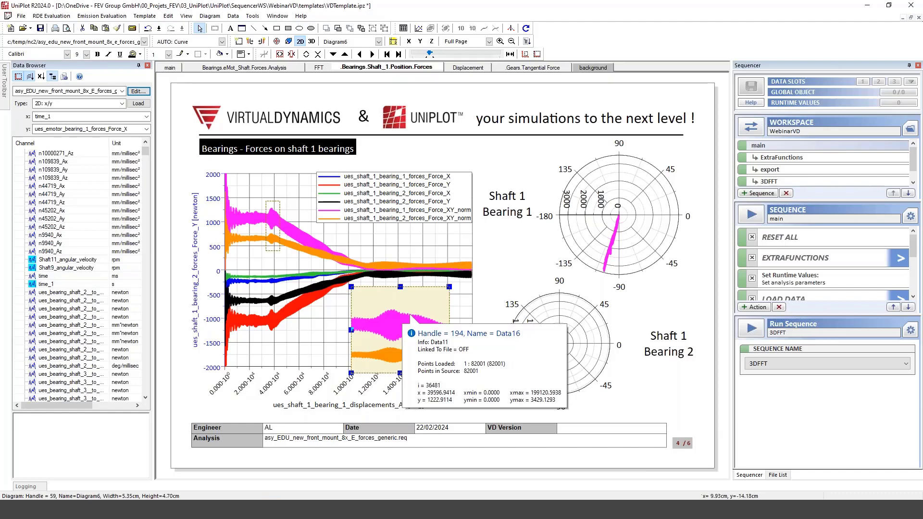
Widen the zoom frame on the force diagram to about 1.95 cm and move it down over the red and black Force_Y curves.
left_click(274, 249)
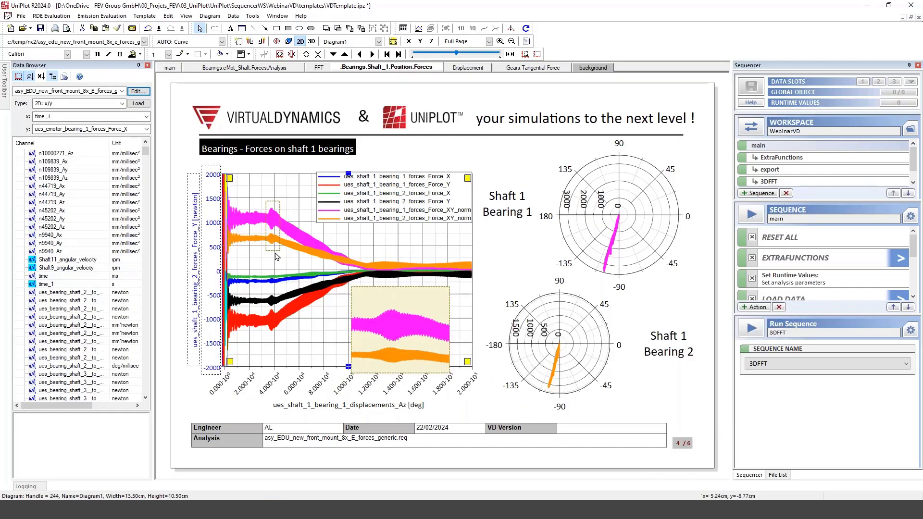
left_click(281, 223)
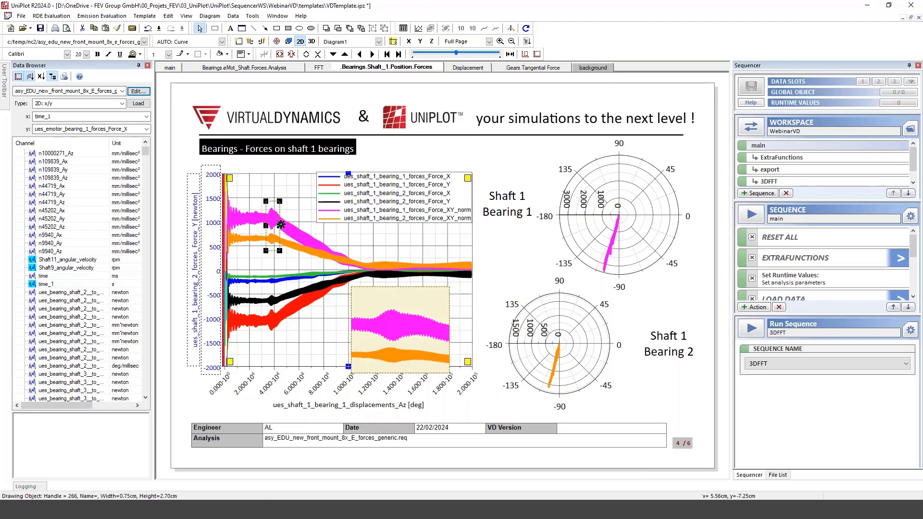
left_click_drag(280, 225, 302, 226)
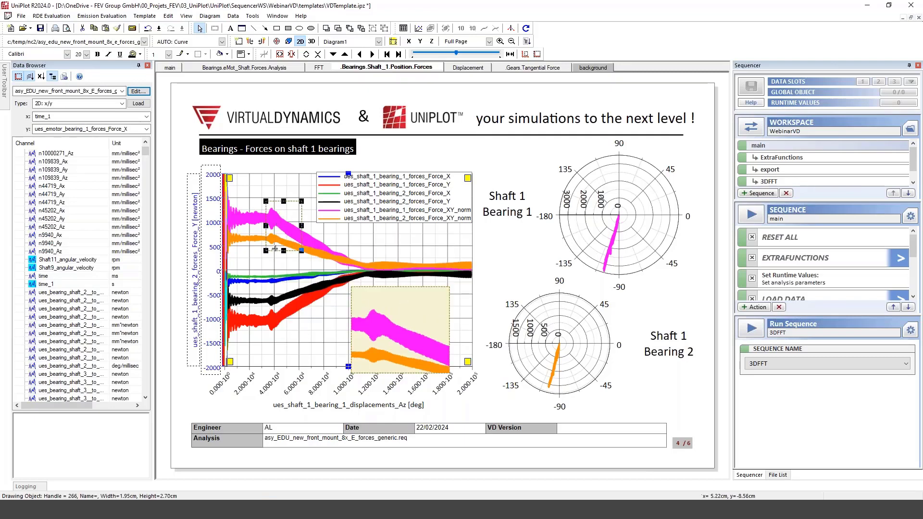
left_click_drag(273, 253, 265, 340)
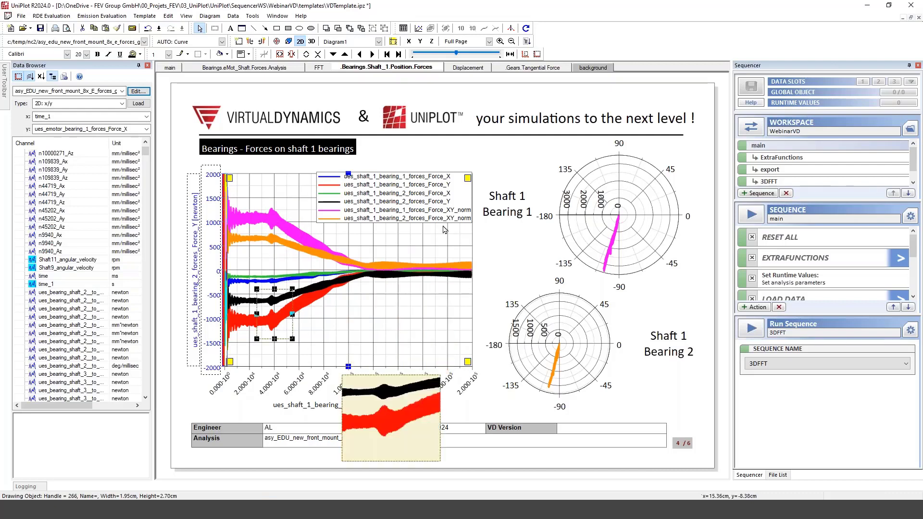
Move the zoom inset back up into the force diagram so it clears the title block.
left_click(403, 420)
left_click_drag(441, 437, 441, 358)
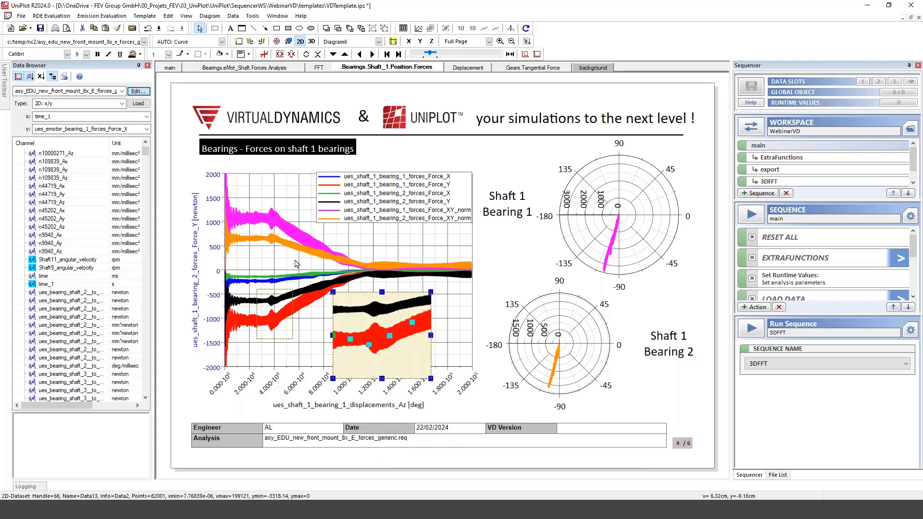
mouse_move(306, 243)
mouse_move(270, 220)
mouse_move(250, 303)
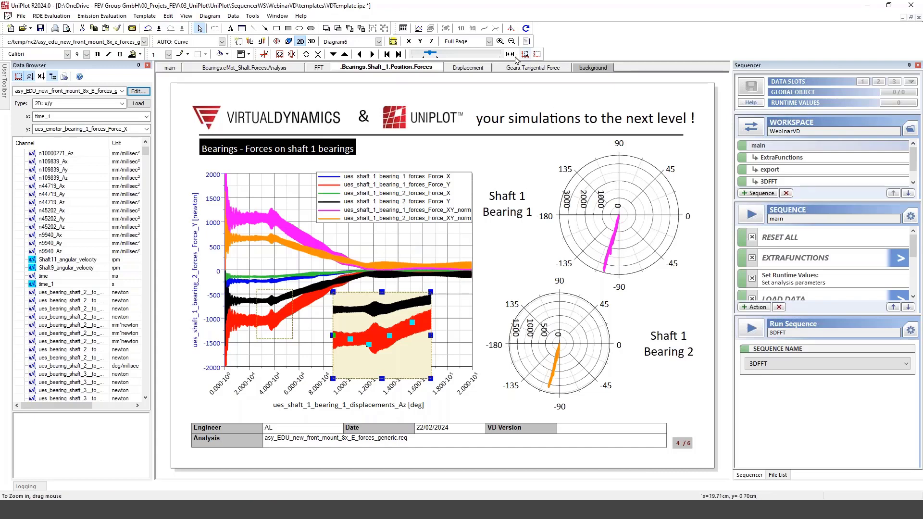
Examine the Displacement page's polar plots, the shaft 1 bearing 1 maximum point and its value table, comparing with the shaft 1 forces page.
left_click(473, 69)
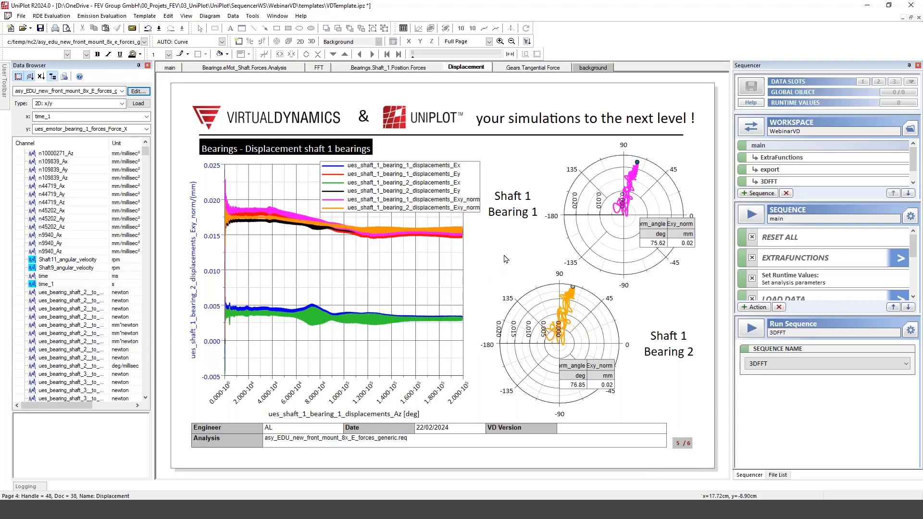
left_click(638, 162)
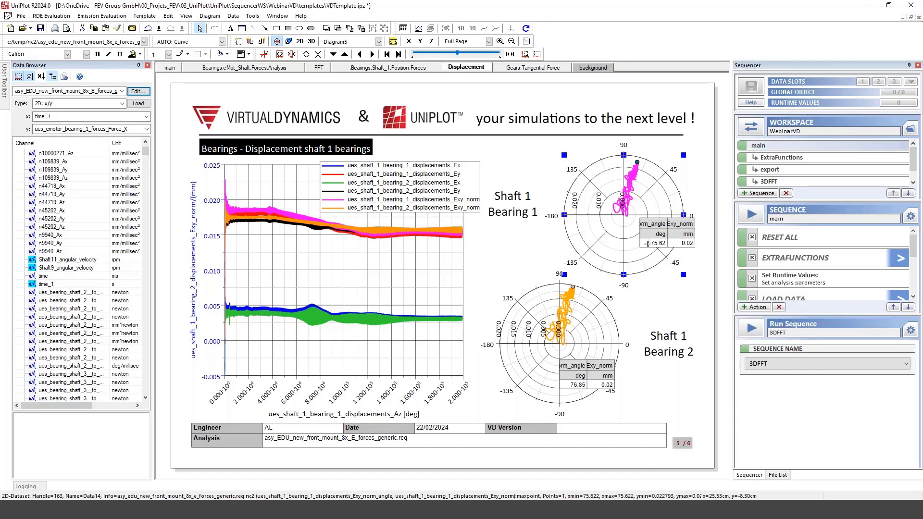
left_click(418, 67)
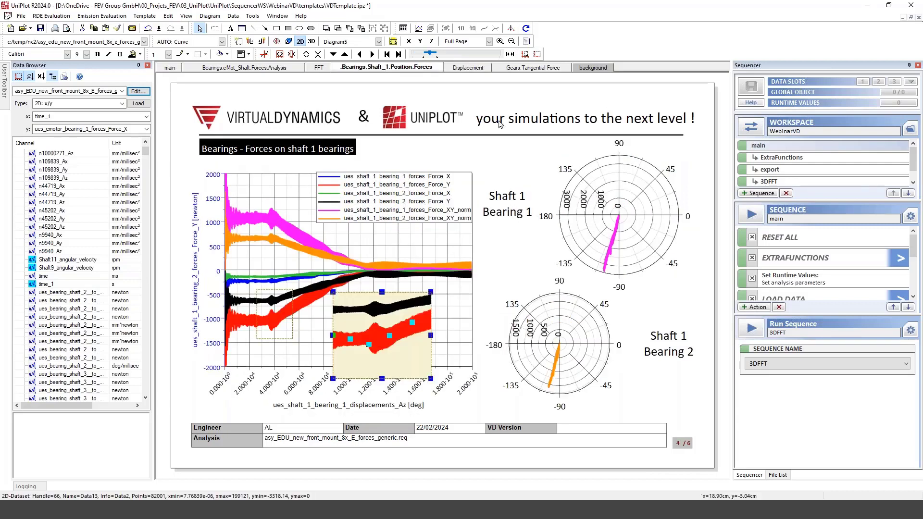
left_click(465, 67)
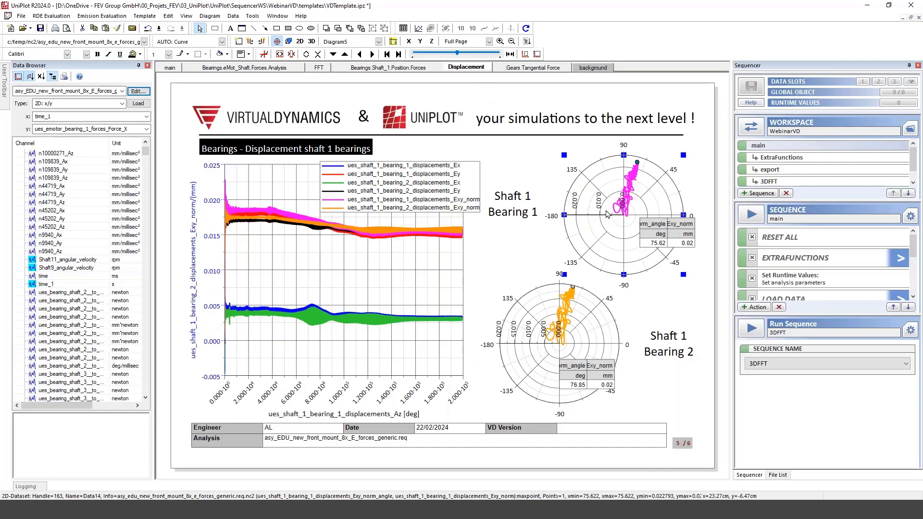
left_click(673, 242)
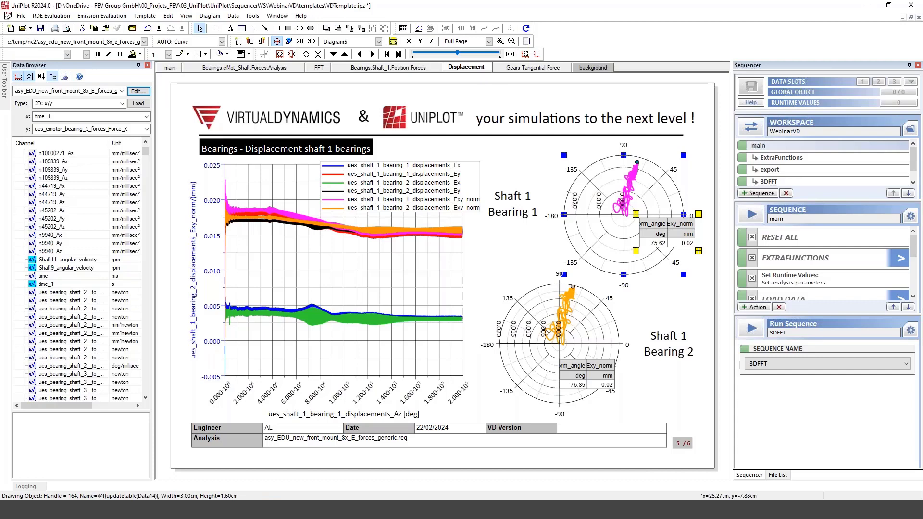
Review the Gears.Tangential Force page and its diagram list in the Diagram Settings, including the Background diagram, without changing anything.
left_click(511, 69)
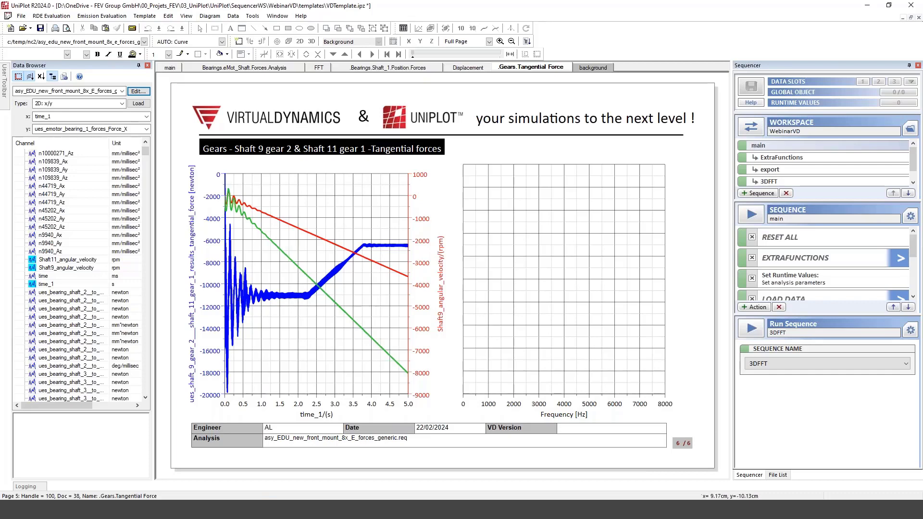
mouse_move(283, 252)
left_click(282, 120)
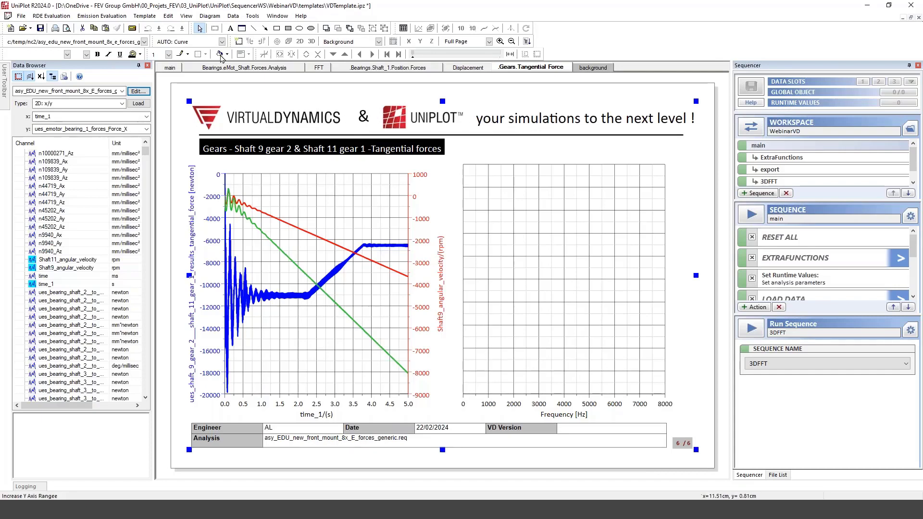
double_click(354, 121)
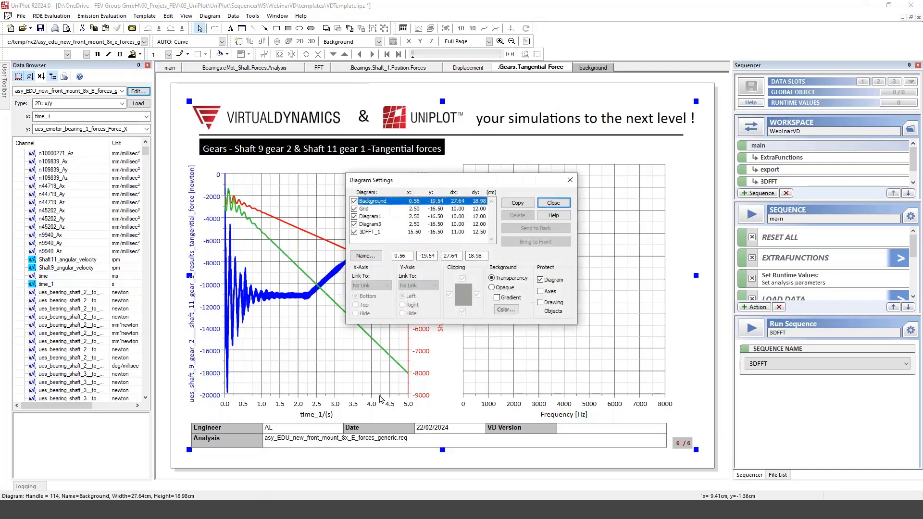
left_click(553, 203)
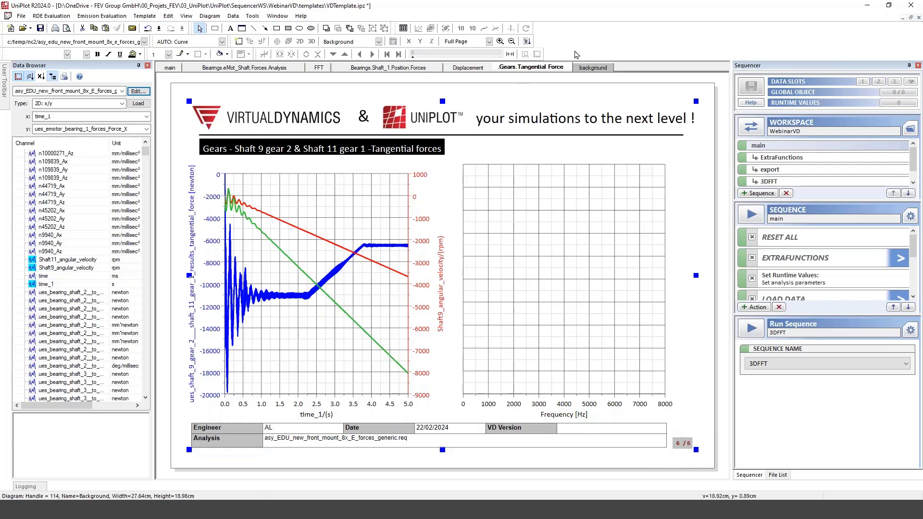
On the background page, move the VirtualDynamics logo just above the title block's right end and check its position on the Gears.Tangential Force page.
left_click(592, 68)
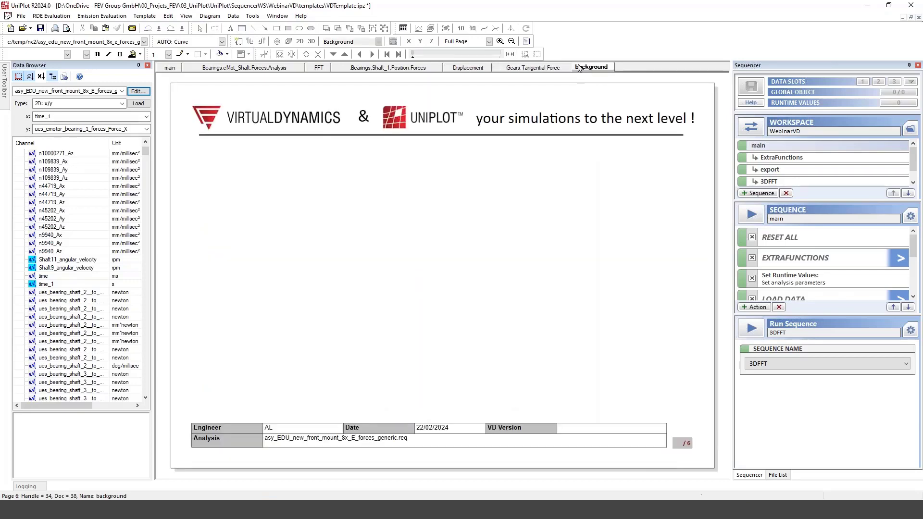
left_click(251, 118)
left_click(525, 119)
left_click(405, 119)
left_click(288, 118)
left_click_drag(290, 127, 626, 398)
left_click(533, 68)
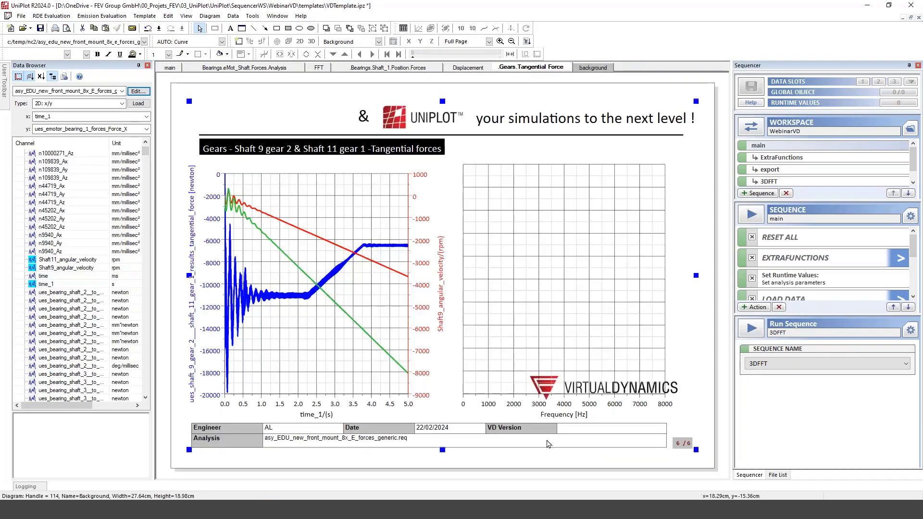
Return to the background page and undo the VirtualDynamics logo move.
left_click(592, 68)
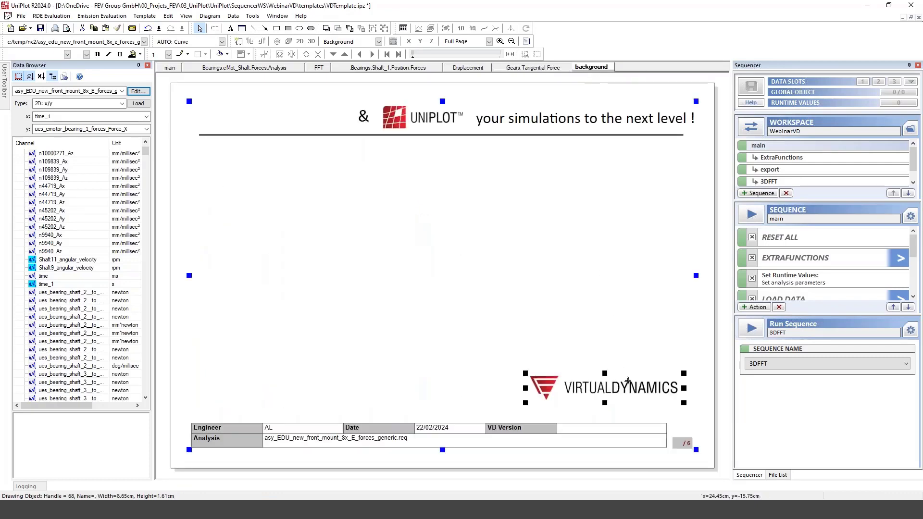
key("ctrl+z")
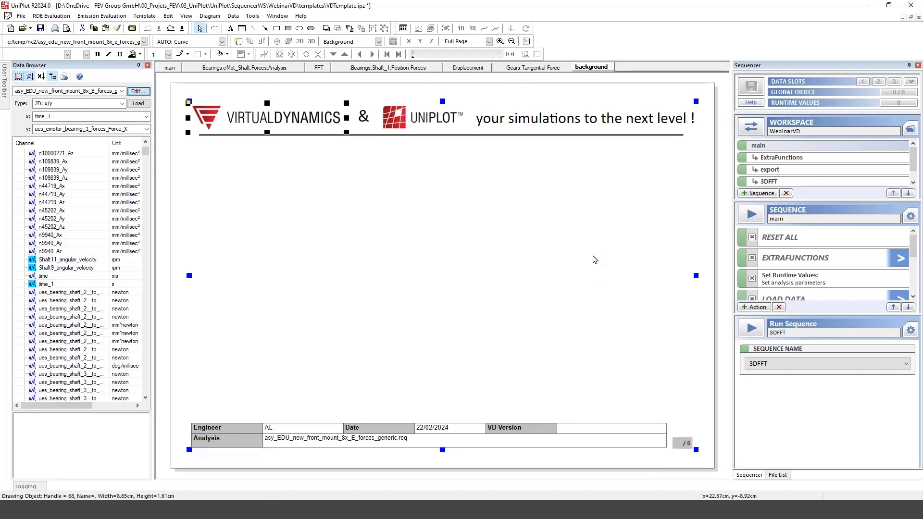
Inspect the field function in the title block's Analysis value cell, leave it unchanged, and clear the table selection.
left_click(298, 430)
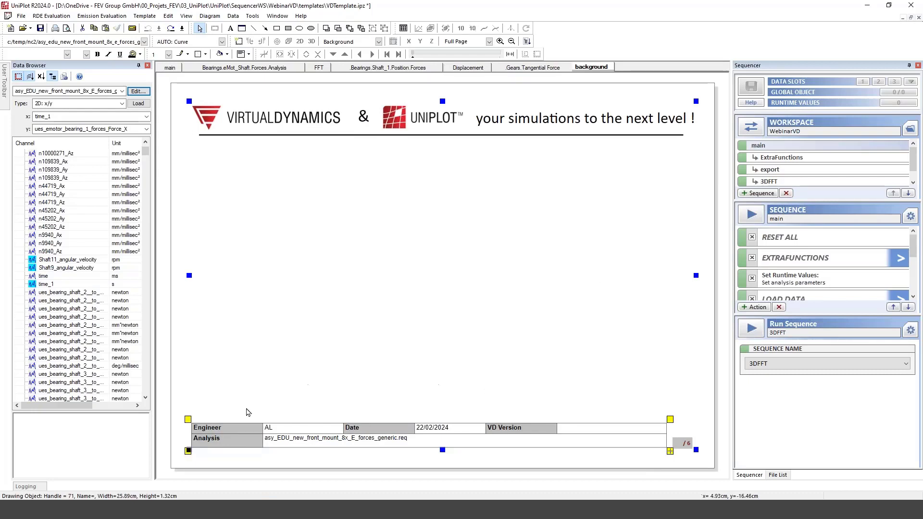
left_click(298, 430)
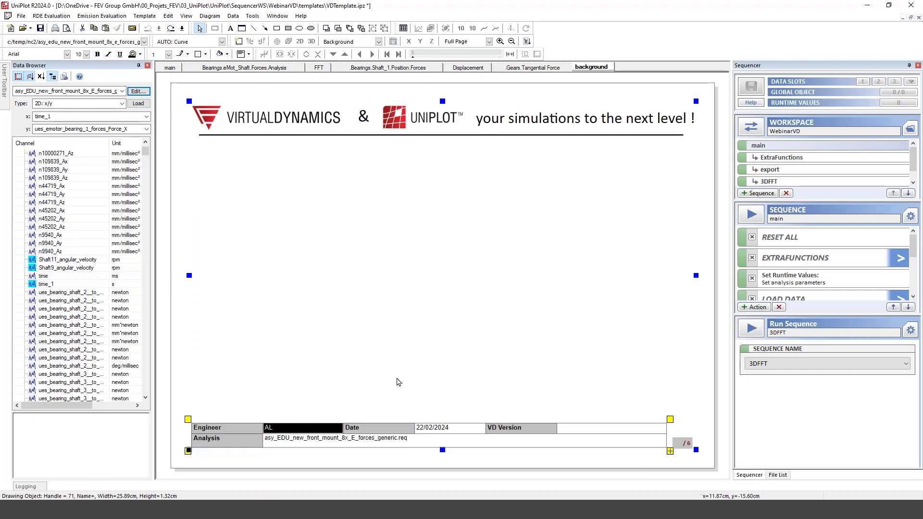
left_click(419, 437)
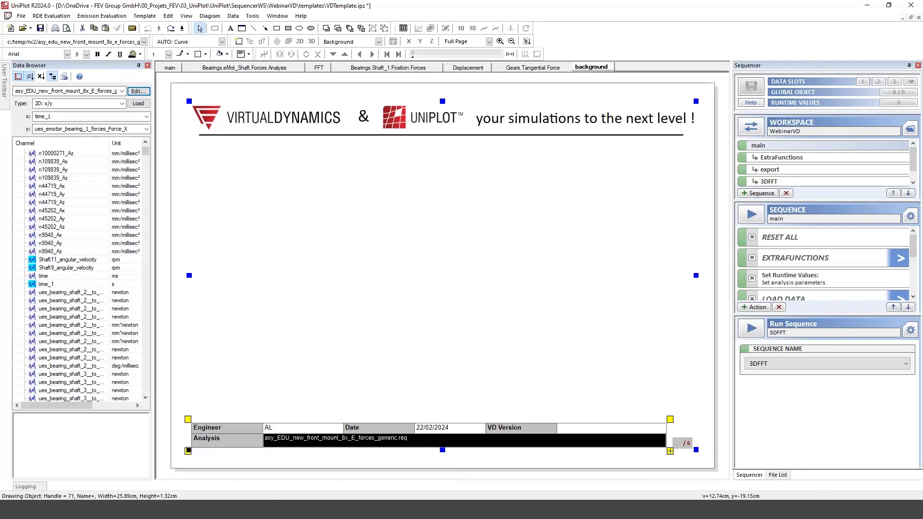
double_click(419, 438)
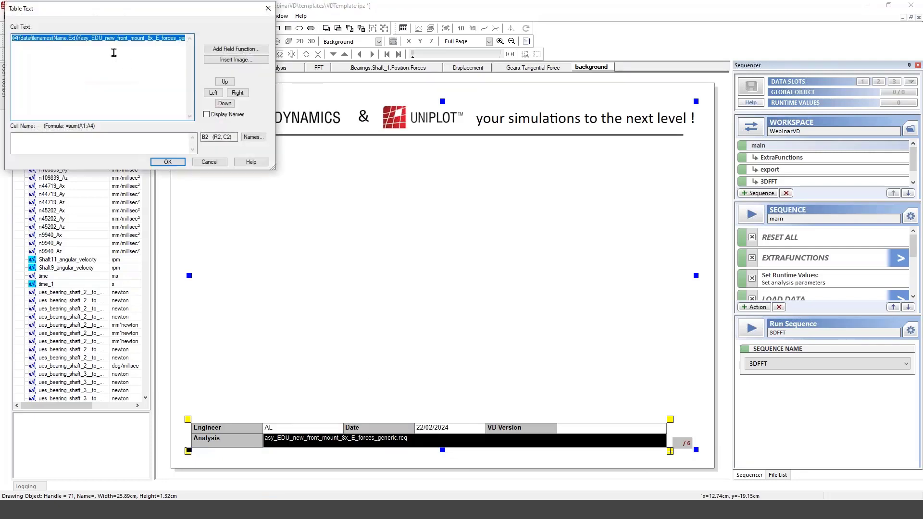
left_click(66, 36)
left_click(209, 162)
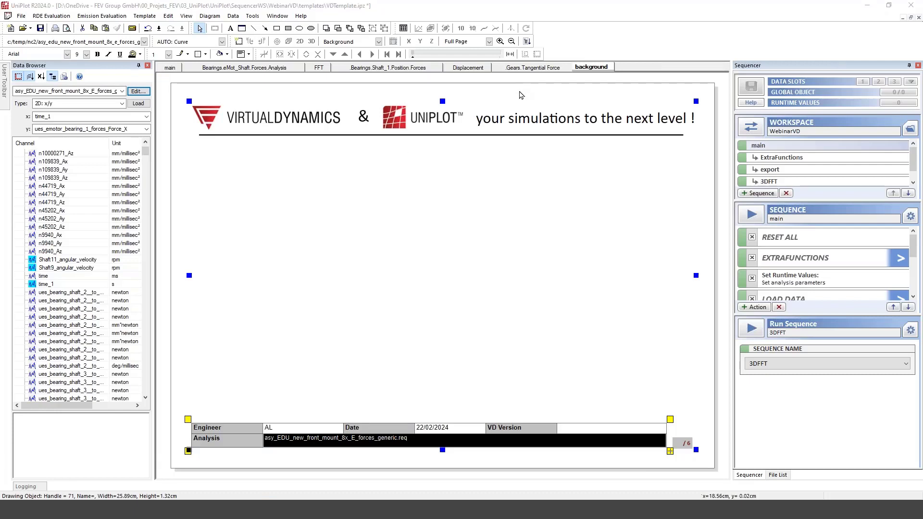
left_click(480, 107)
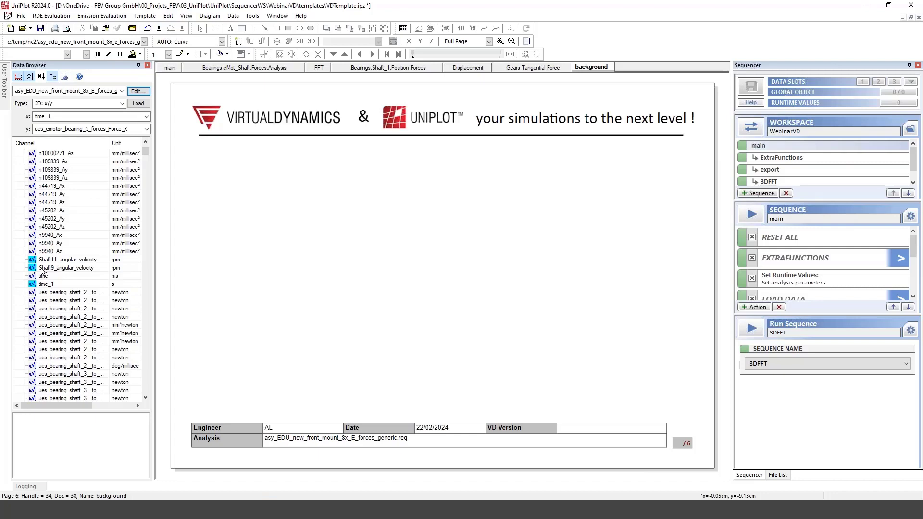
Switch the Sequencer to the recent workspace WebinarVD_Simple.
left_click(751, 128)
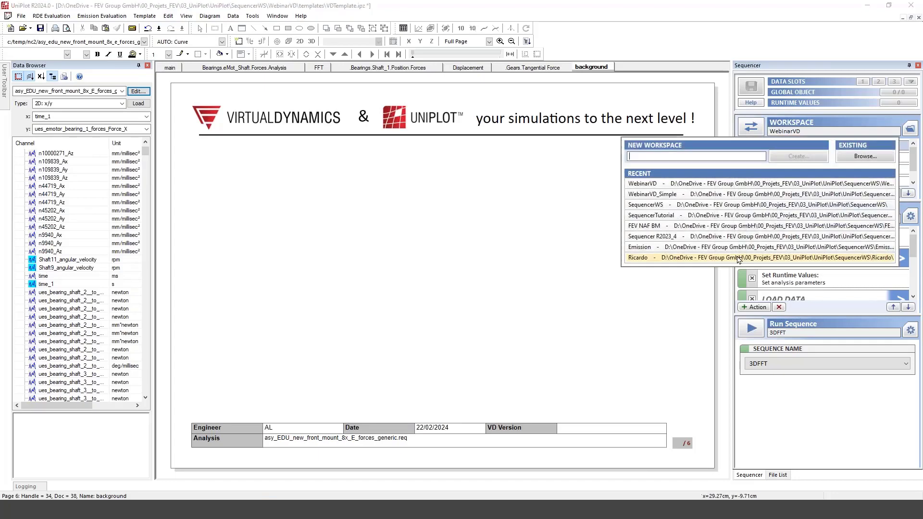
left_click(655, 194)
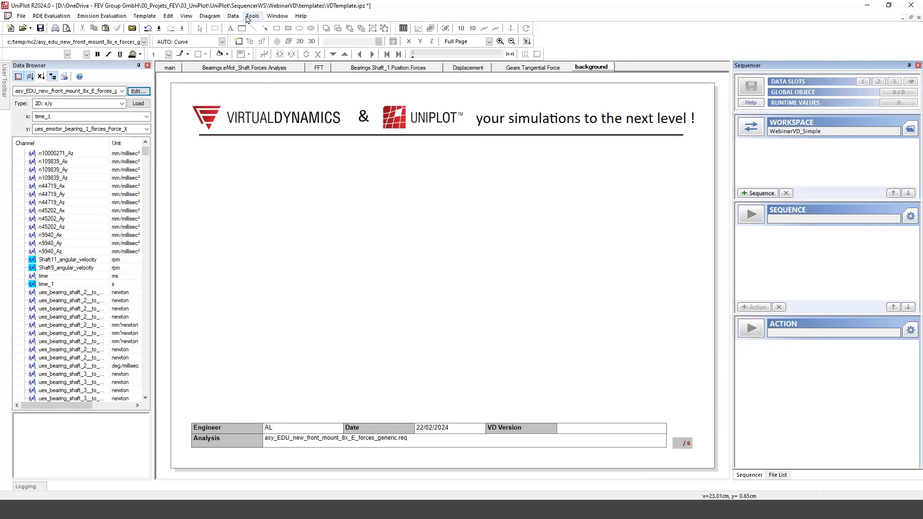
left_click(187, 16)
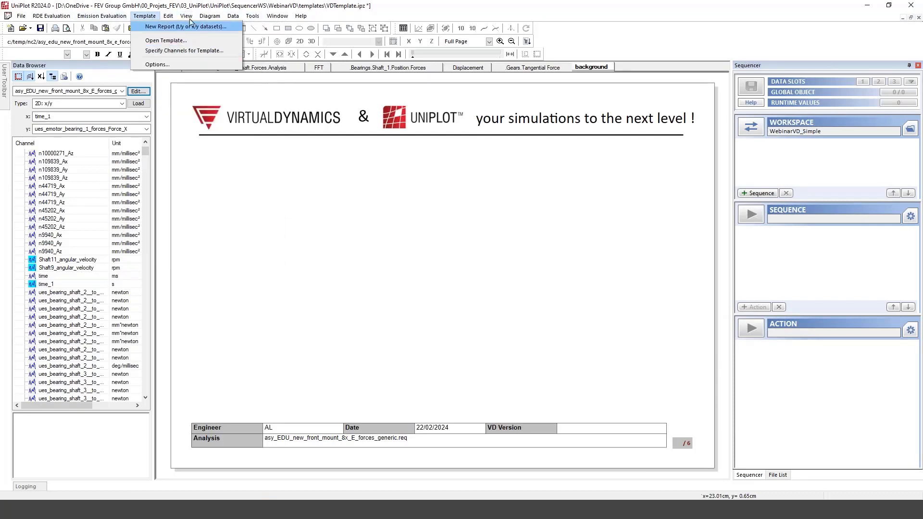
mouse_move(186, 16)
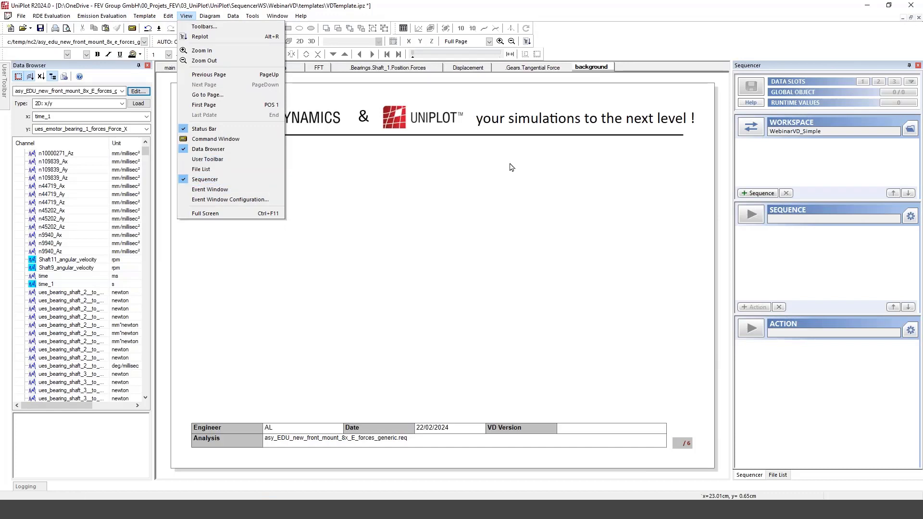
left_click(788, 43)
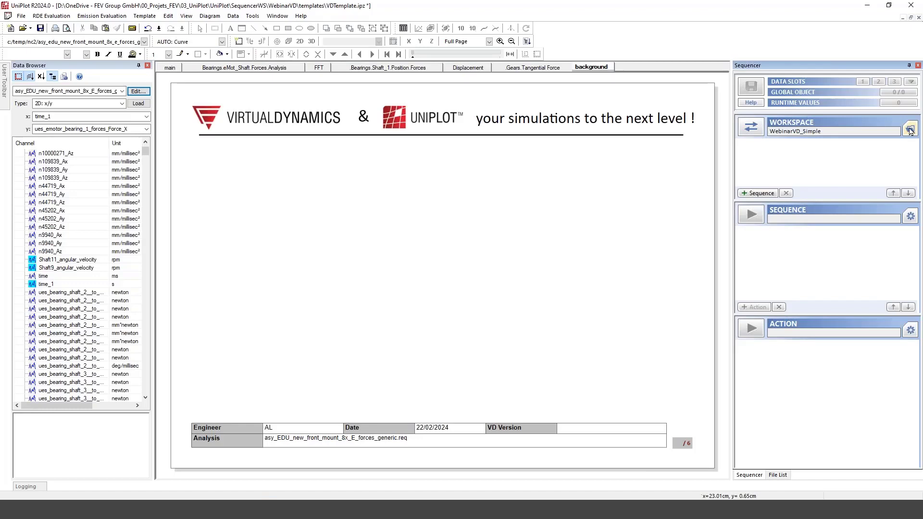
Check the contents of the WebinarVD_Simple workspace folder and create a new sequence named MySequence1.
left_click(910, 130)
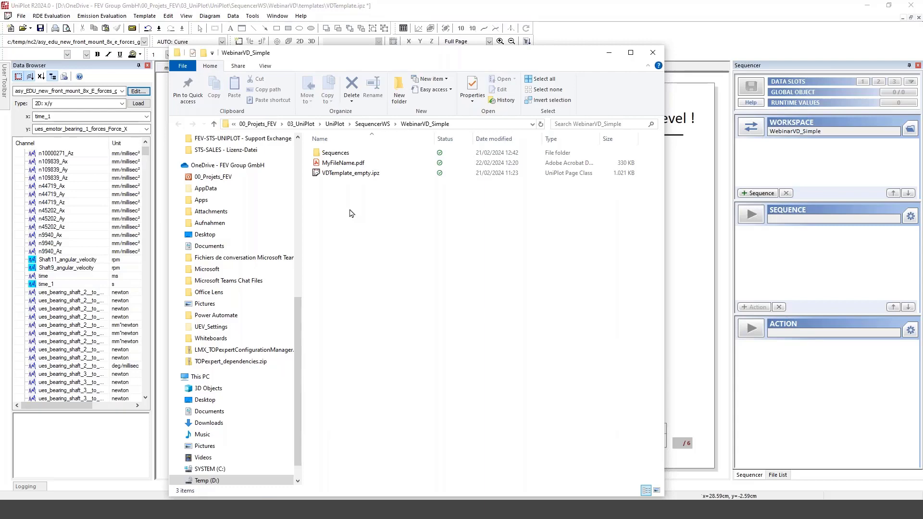
left_click(611, 52)
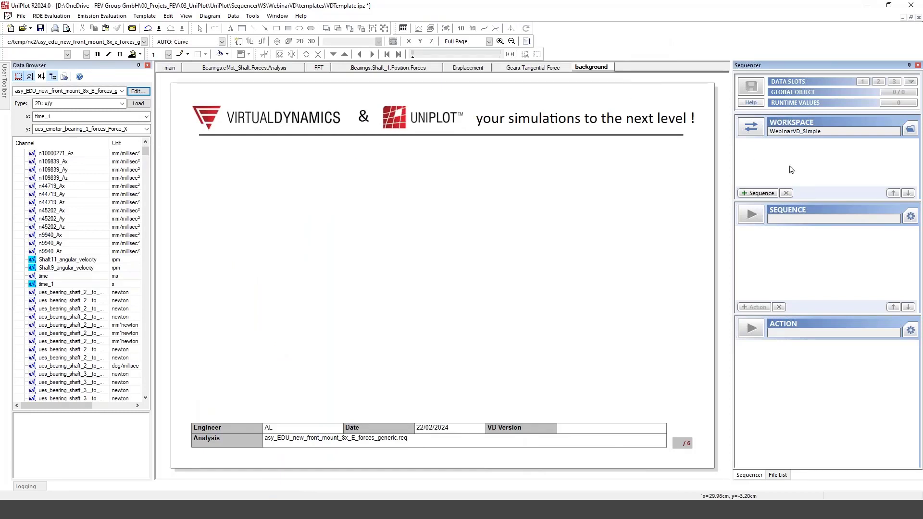
left_click(756, 194)
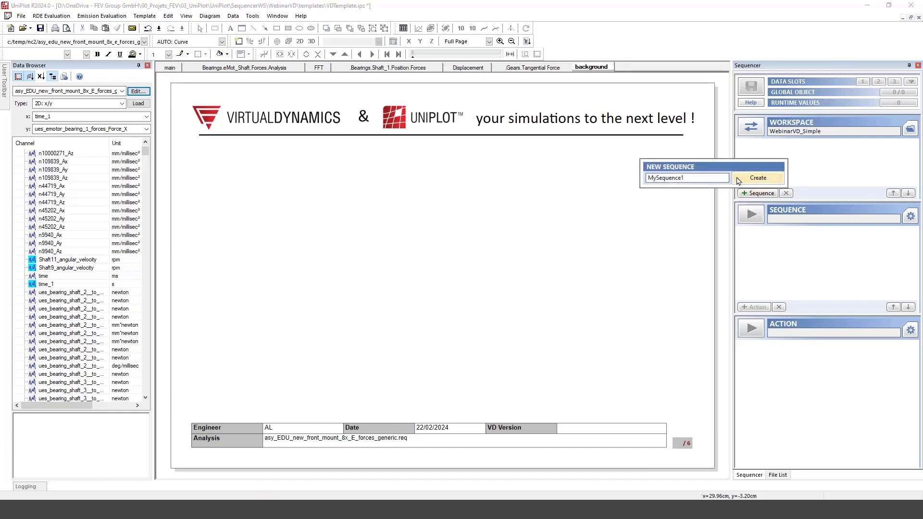
left_click(739, 181)
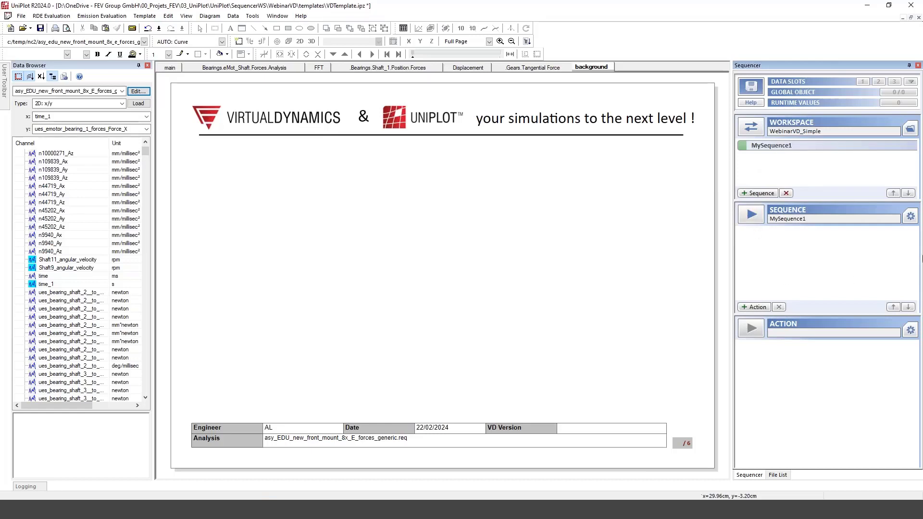
Add a Load Document action to MySequence1 that loads VDTemplate_empty.ipz from inside the workspace.
left_click(757, 307)
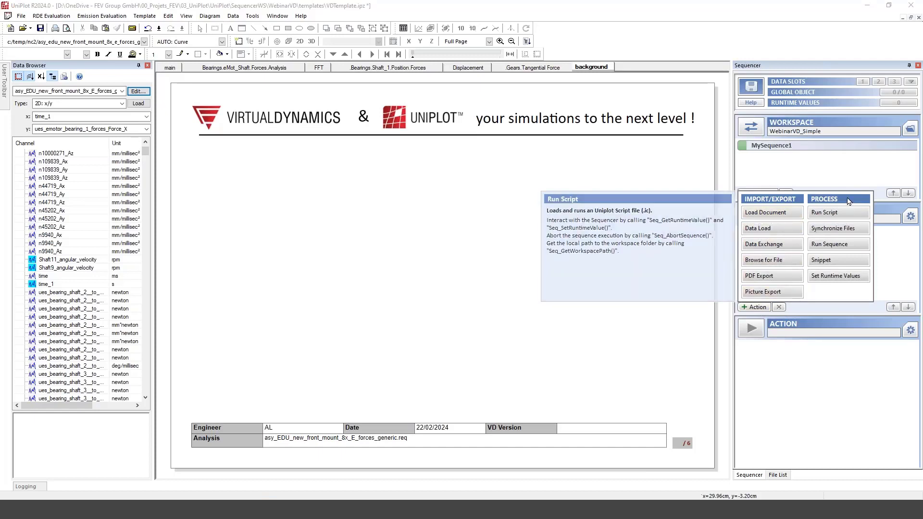
left_click(765, 216)
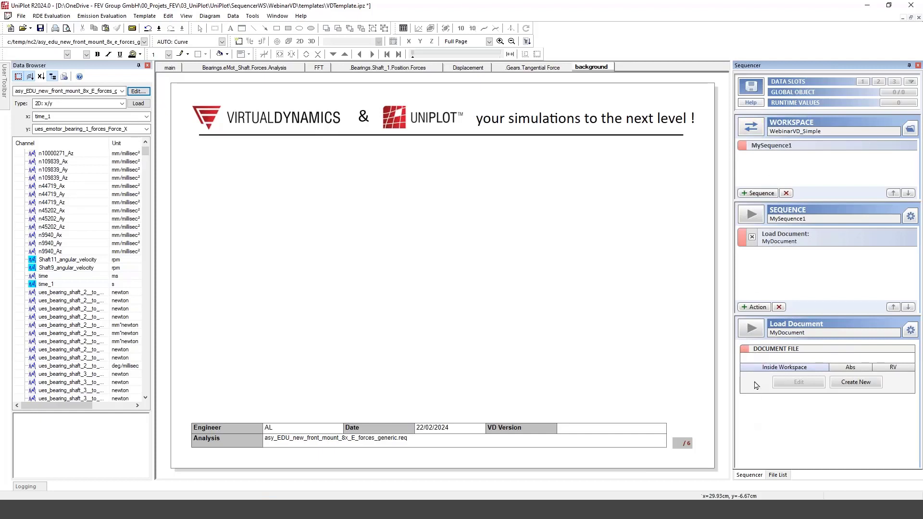
left_click(764, 370)
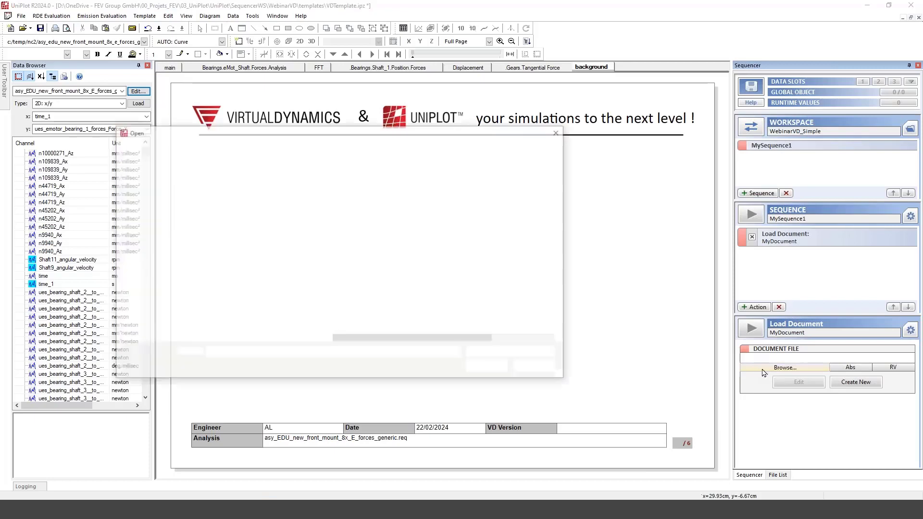
left_click(372, 201)
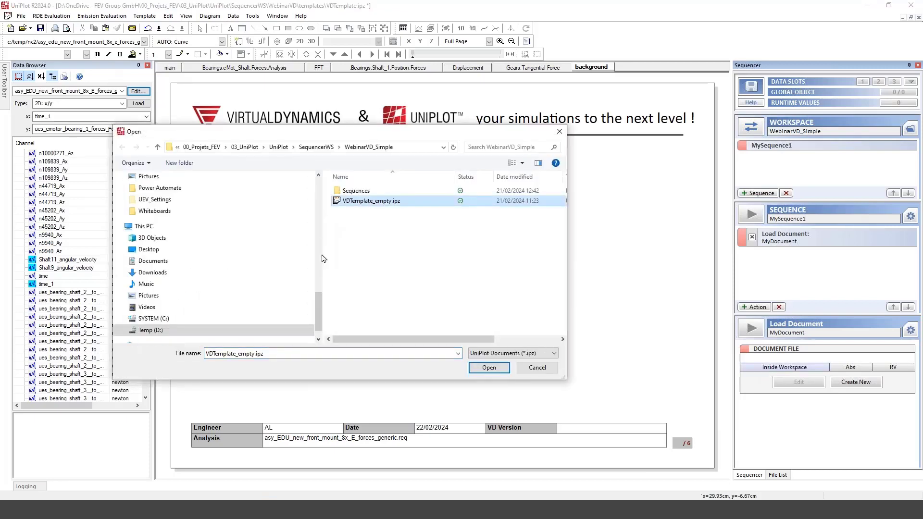
left_click(498, 371)
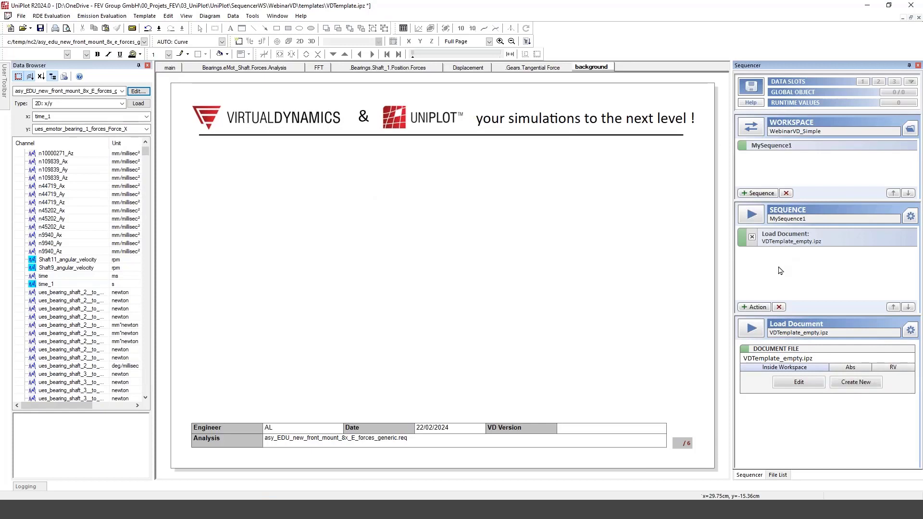
Add a PDF Export action after the Load Document action and run the whole sequence MySequence1.
left_click(747, 309)
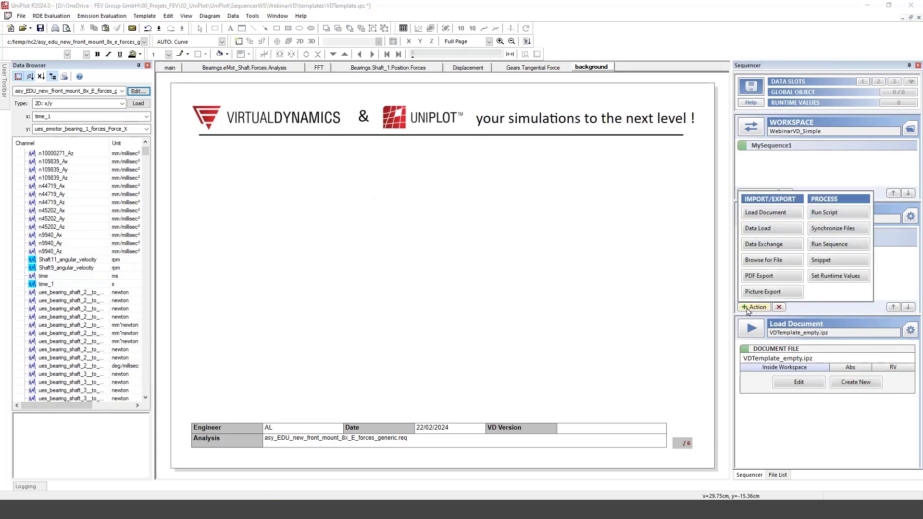
left_click(771, 281)
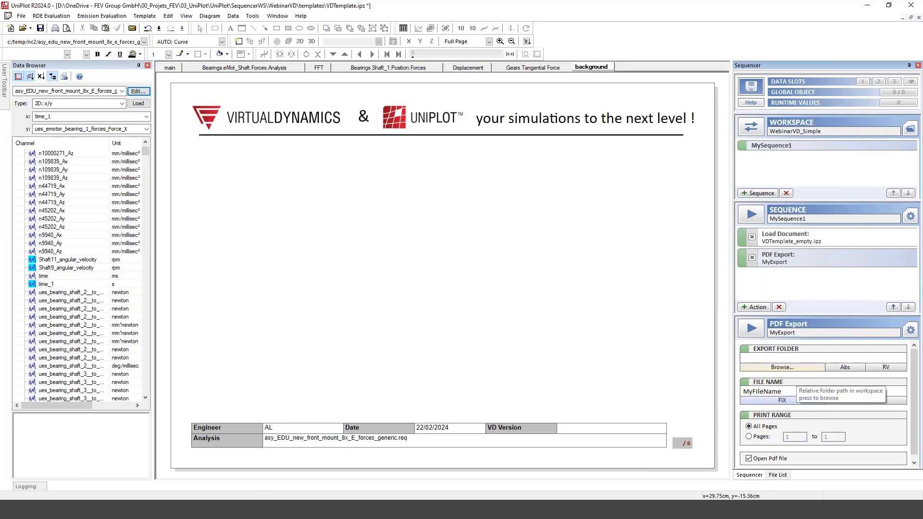
left_click(752, 217)
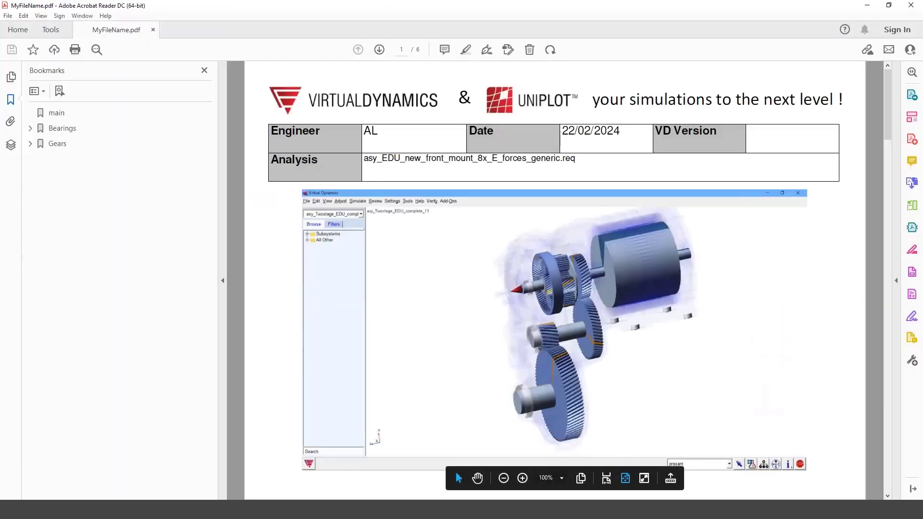
Look through the pages of the exported MyFileName.pdf and close it.
scroll(520, 104, "down", 5)
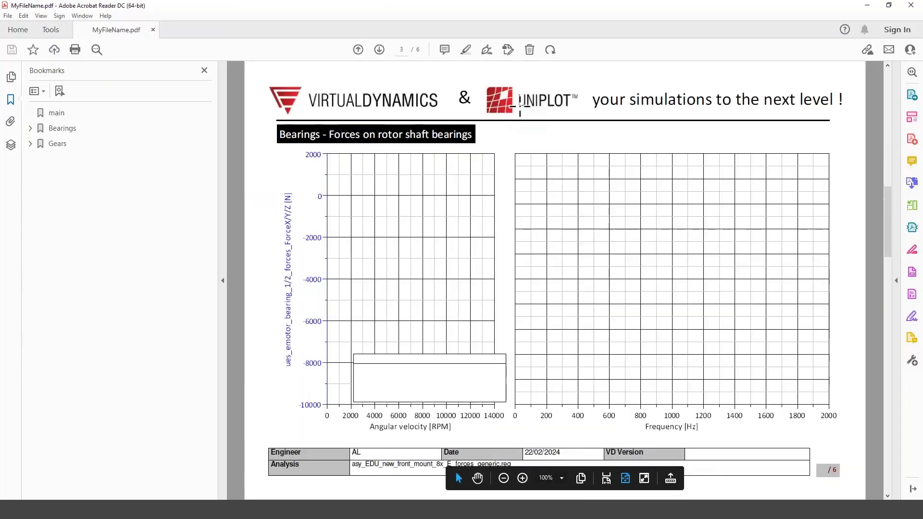
scroll(591, 324, "up", 5)
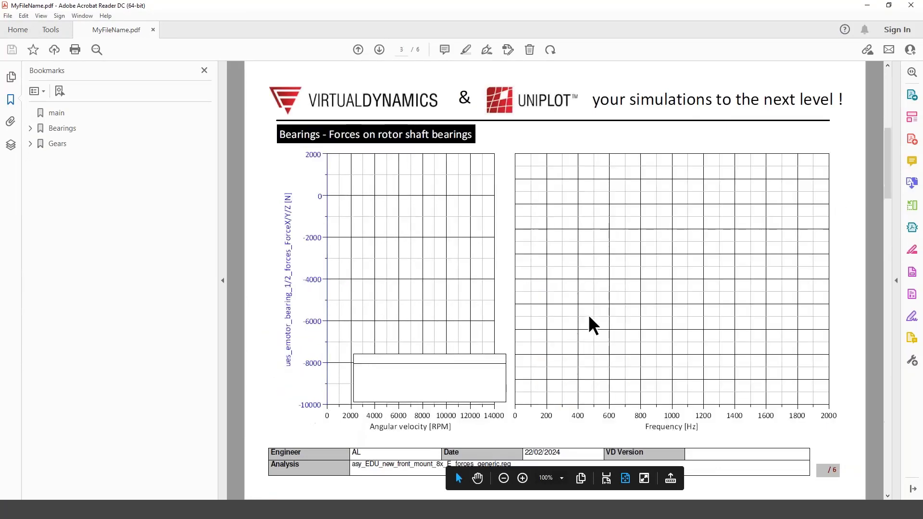
left_click(909, 6)
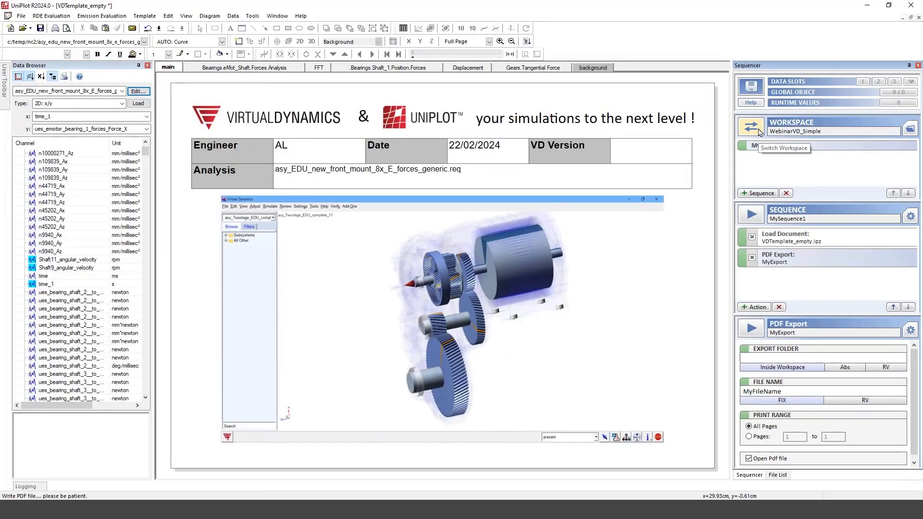
Switch the Sequencer to the recent workspace WebinarVD, saving the changes to the current workspace.
left_click(759, 132)
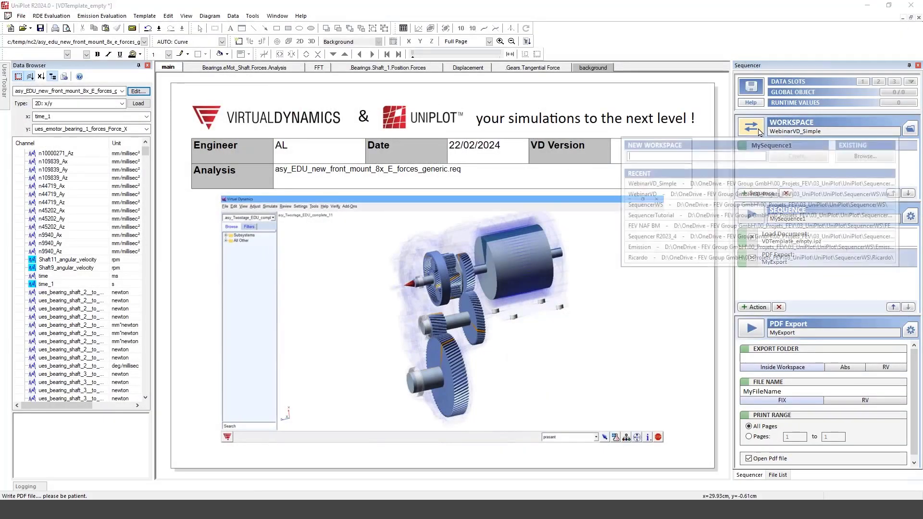
left_click(719, 205)
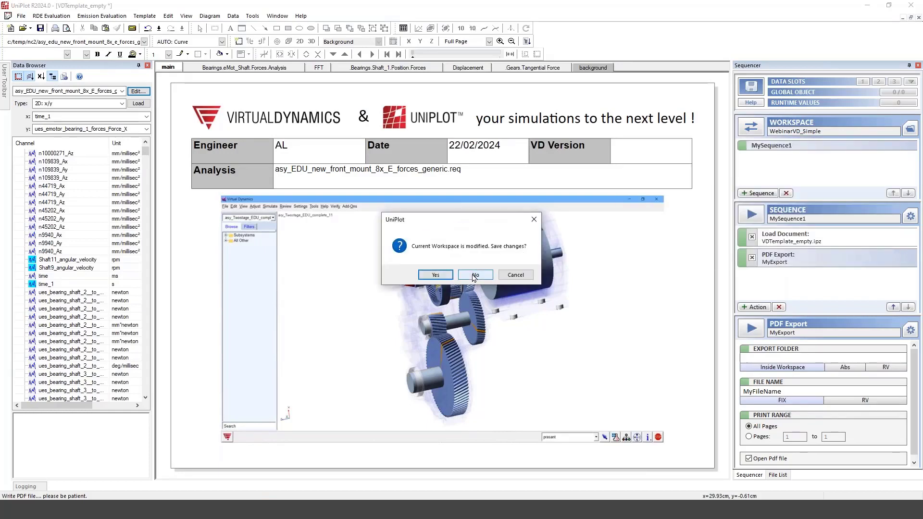
left_click(435, 276)
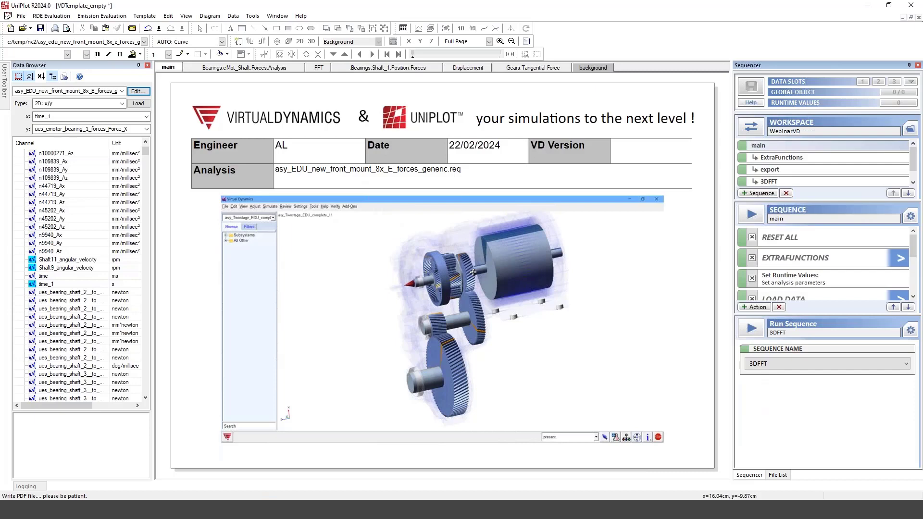
Close the open VDTemplate_empty and VDTemplate.ipz documents without saving changes, and widen the Sequencer.
left_click(919, 17)
left_click(465, 275)
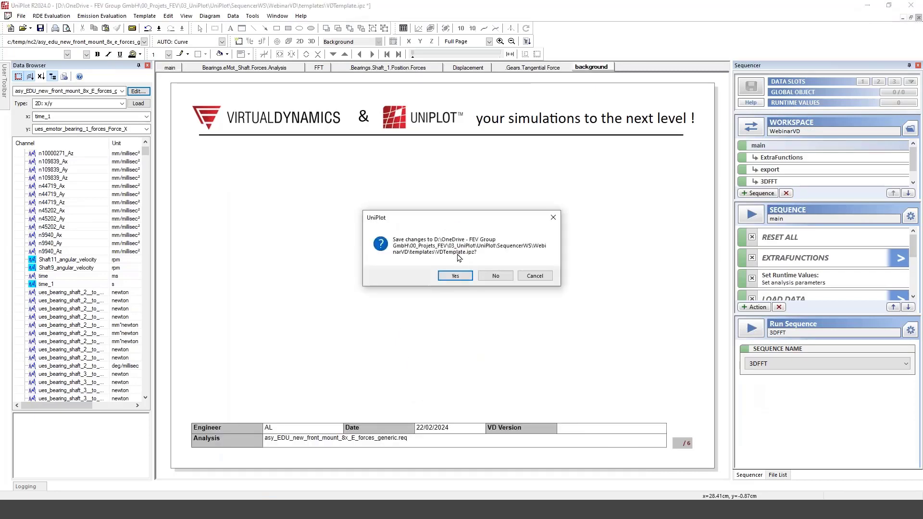
left_click(482, 274)
left_click_drag(731, 153, 690, 147)
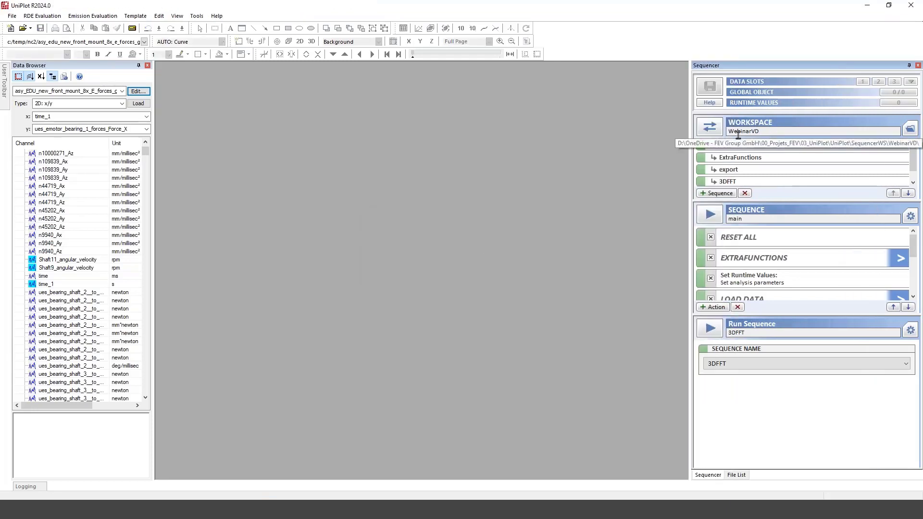
Inspect the WebinarVD workspace folder, including its scripts and templates subfolders, and minimize the file window.
left_click(911, 131)
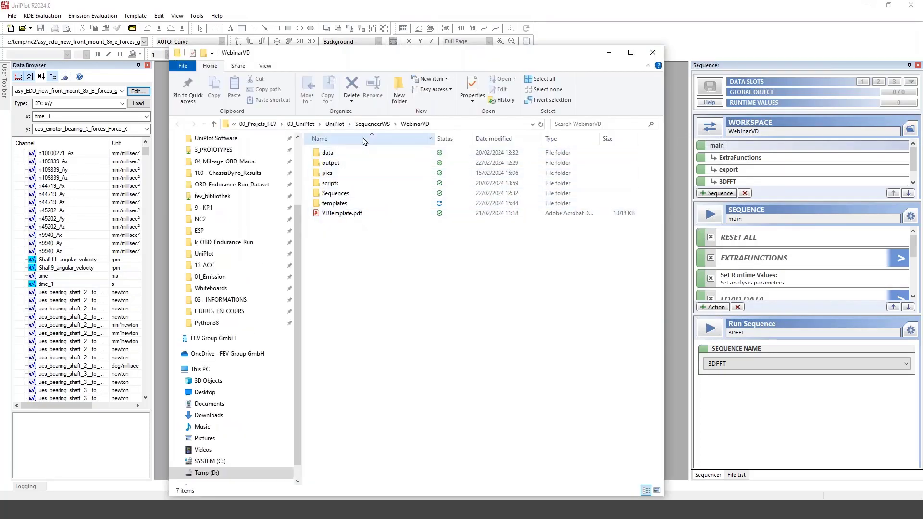
left_click(352, 153)
key("Down")
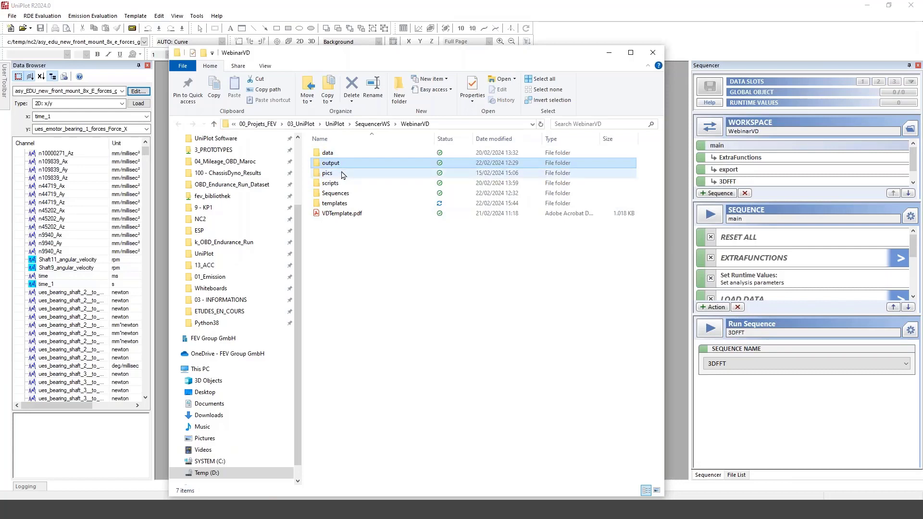
double_click(342, 183)
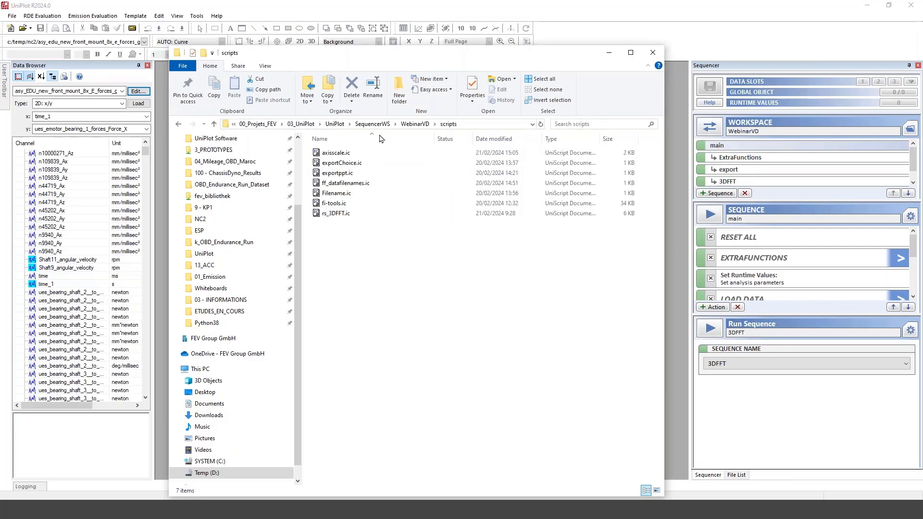
left_click(416, 125)
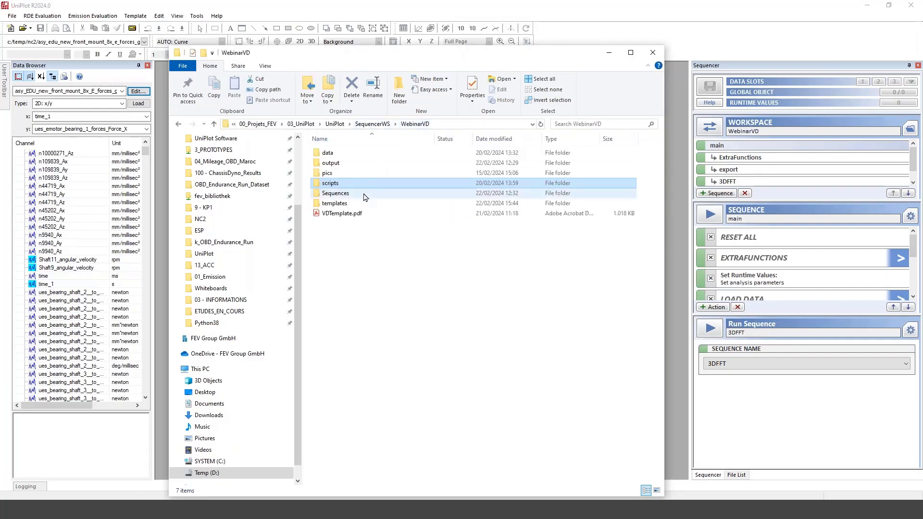
double_click(362, 203)
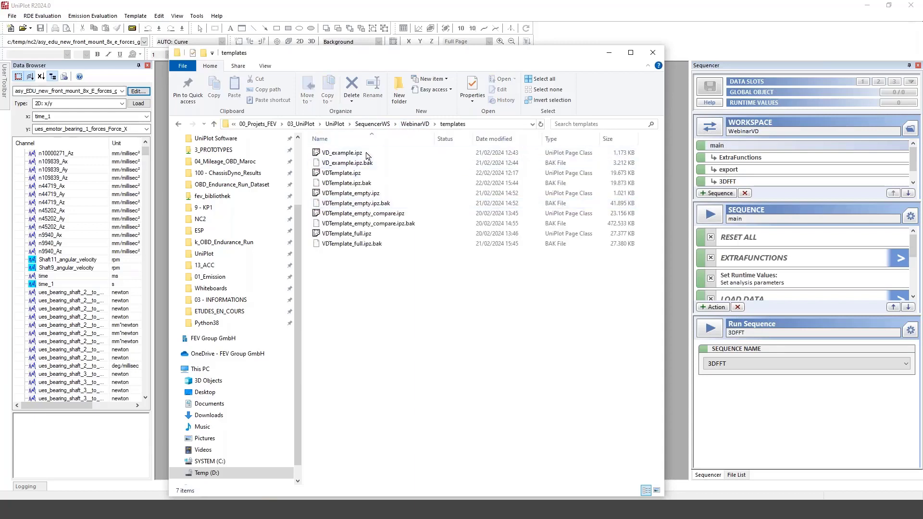
left_click(415, 124)
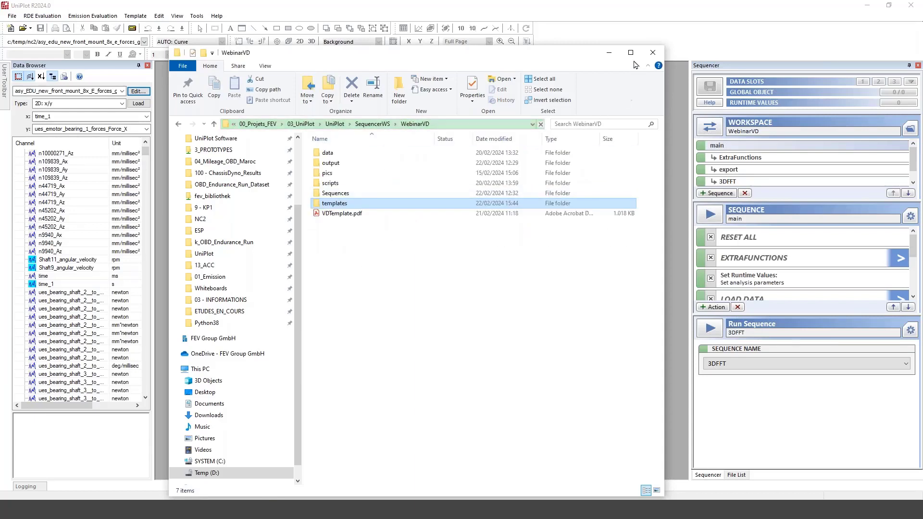
left_click(609, 52)
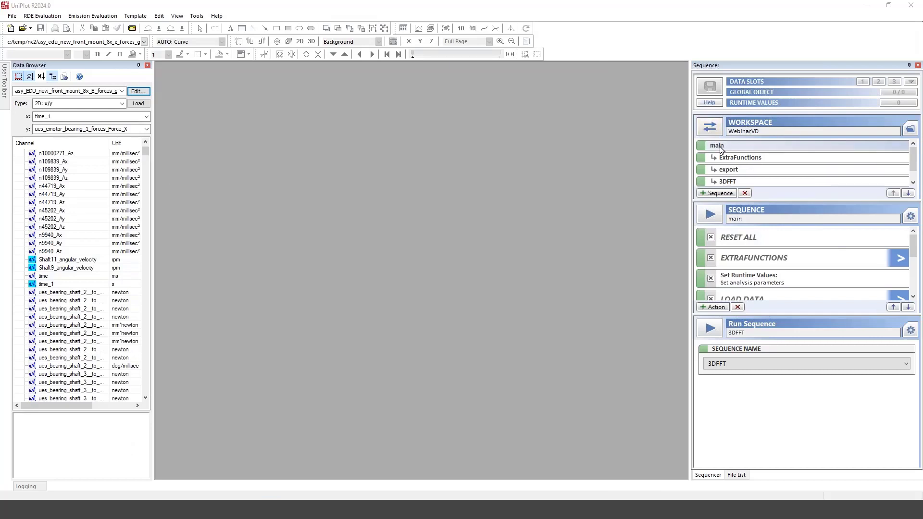
left_click_drag(794, 202, 799, 221)
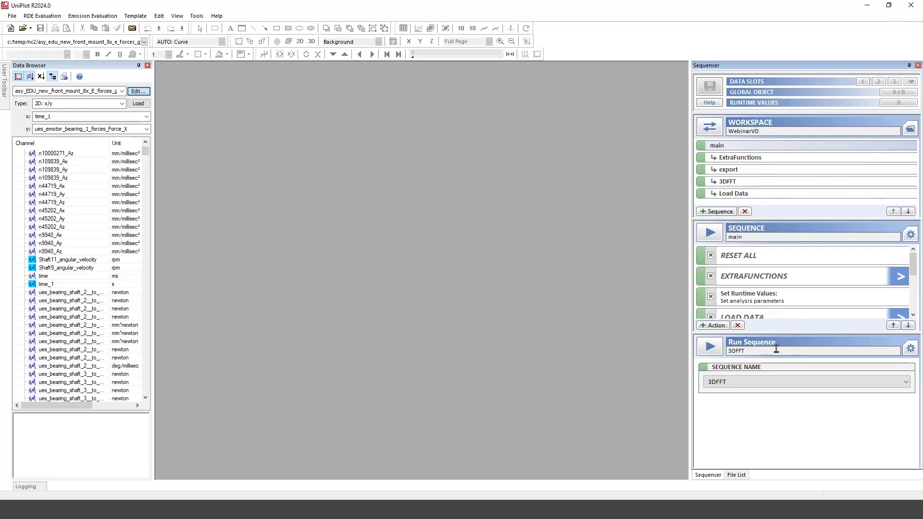
left_click_drag(781, 332, 781, 399)
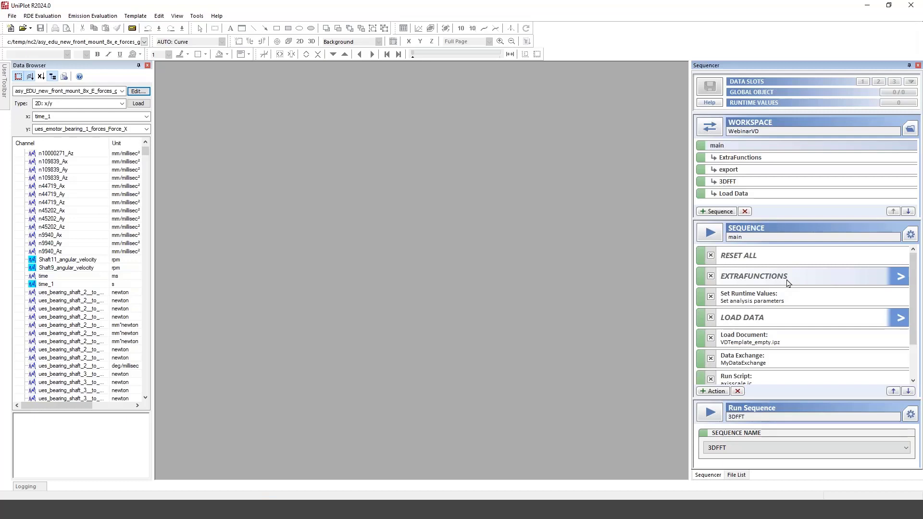
left_click(901, 277)
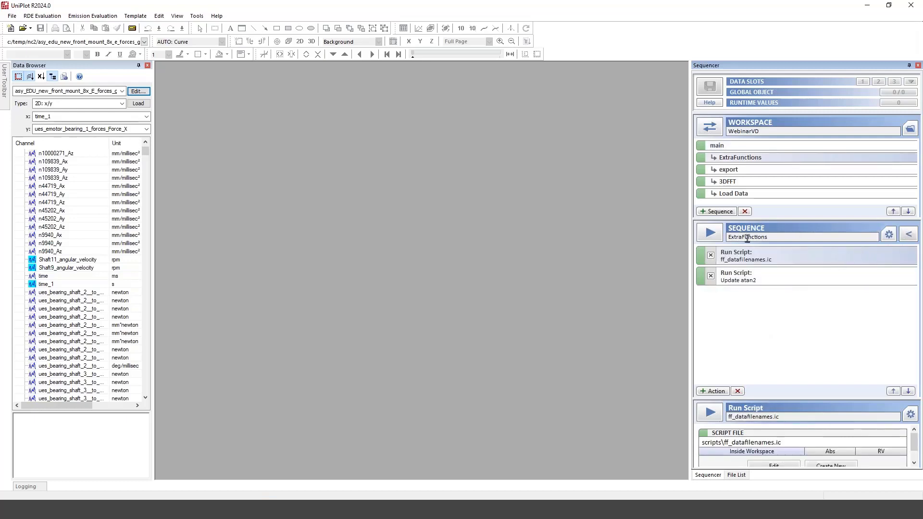
Open the fi-tools.ic script of the Update atan2 action, examine its function definitions, and close it unchanged.
left_click(754, 282)
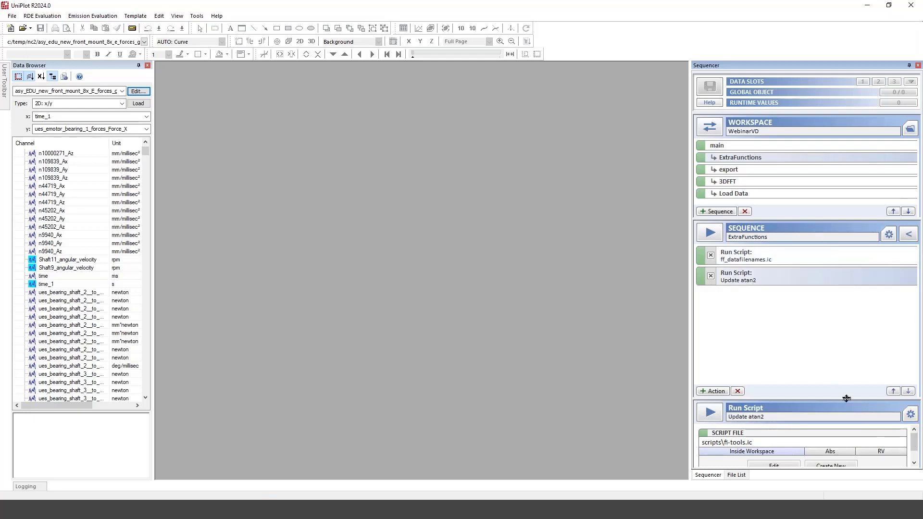
left_click_drag(845, 400, 845, 362)
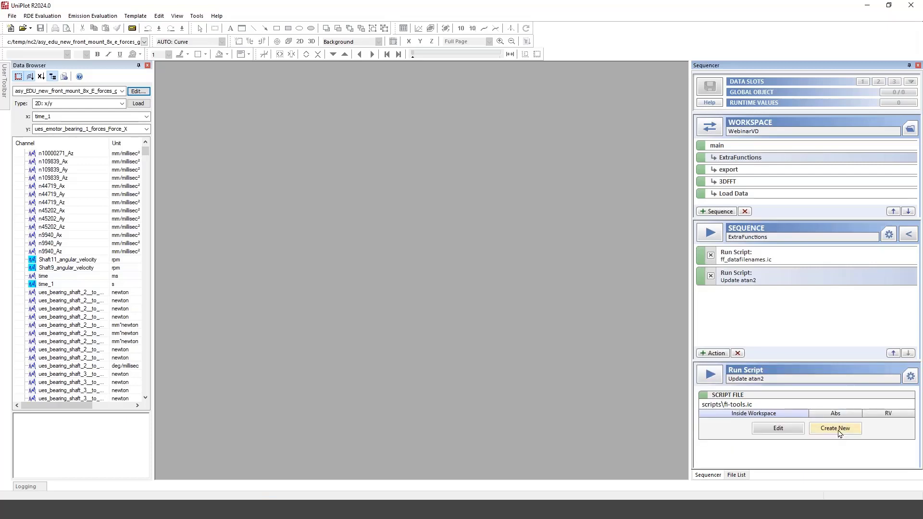
left_click(779, 428)
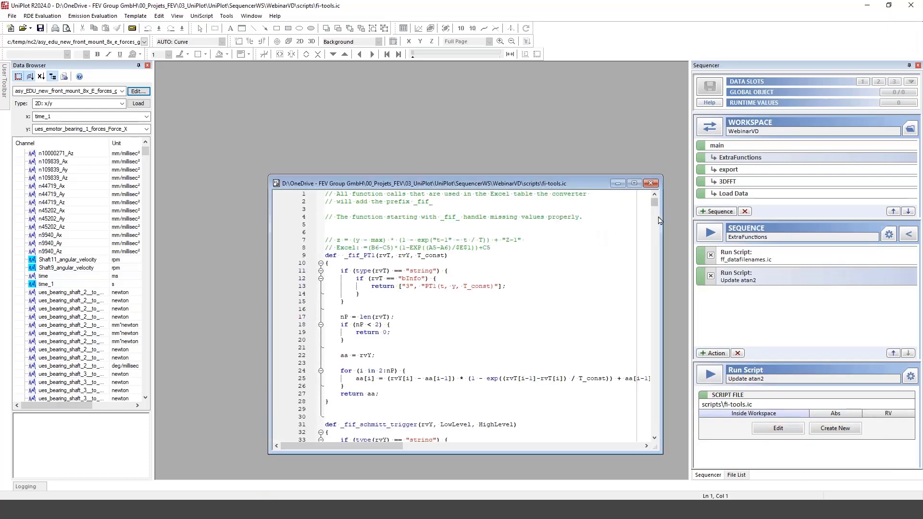
scroll(654, 207, "down", 20)
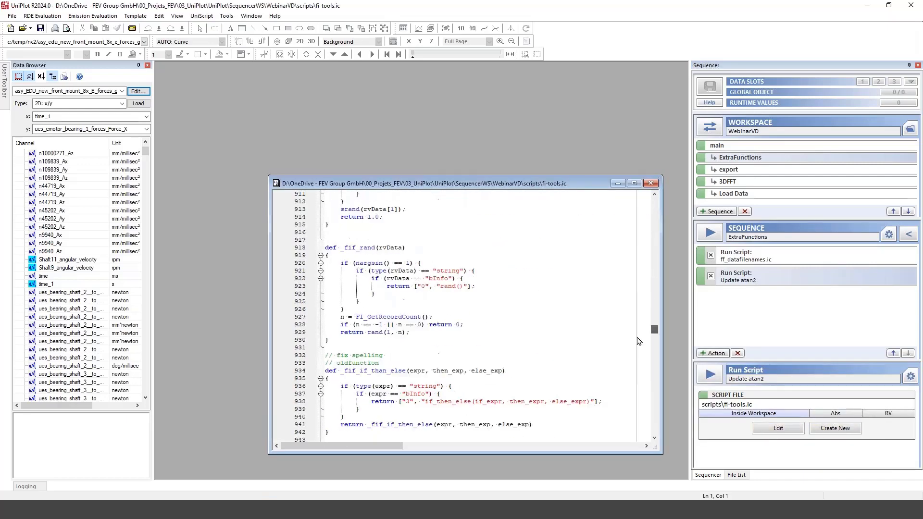
left_click(650, 183)
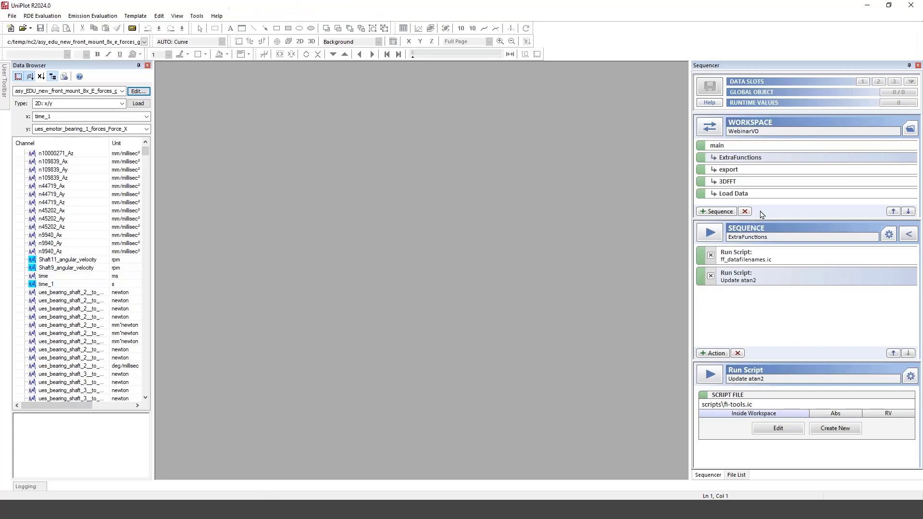
Return to the main sequence and inspect the MIN_TIME and MAX_TIME entries of the Set analysis parameters action.
left_click(909, 234)
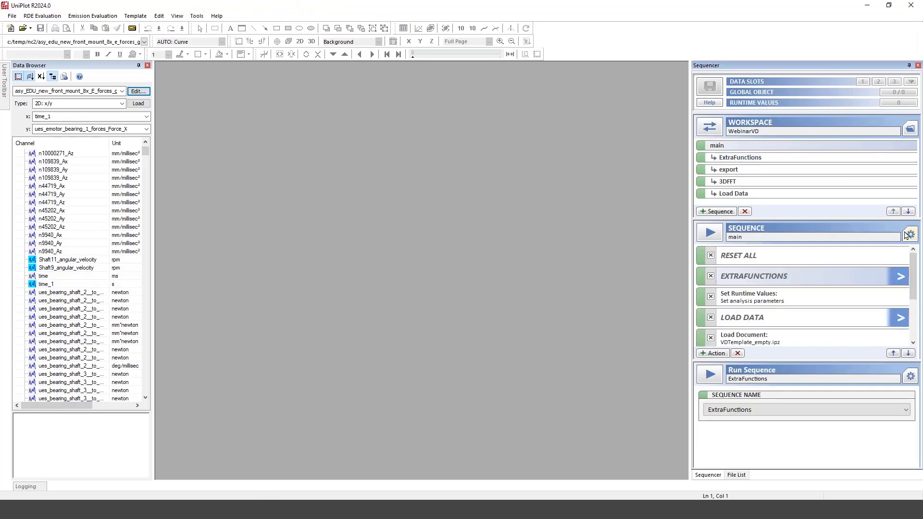
left_click(814, 298)
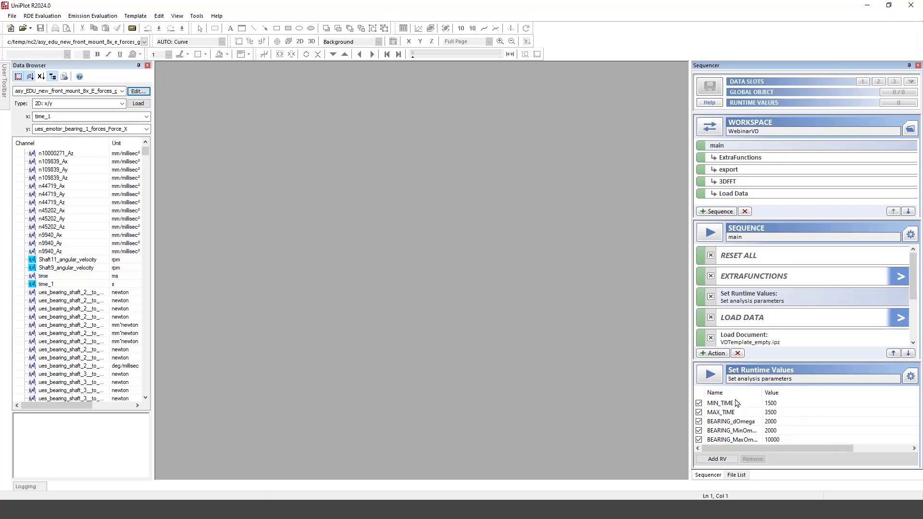
left_click(729, 412)
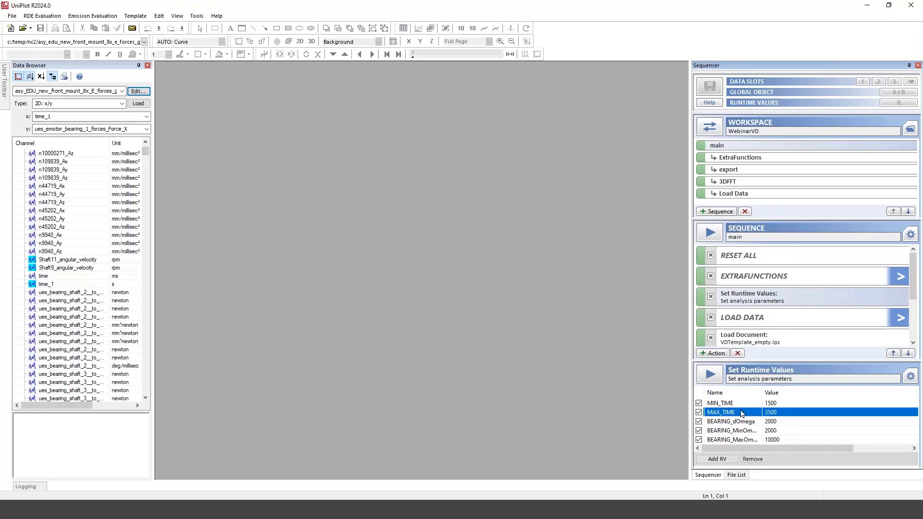
left_click(747, 404)
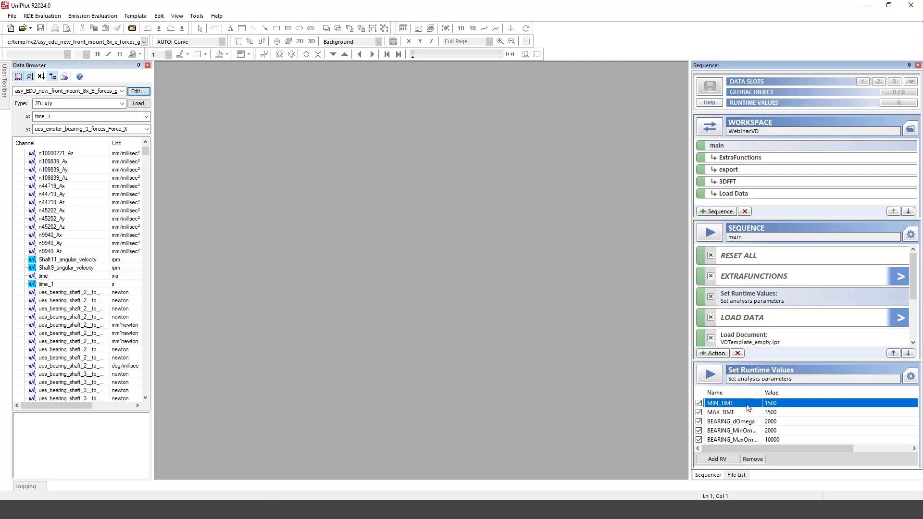
double_click(777, 405)
left_click_drag(711, 373, 662, 377)
left_click(751, 390)
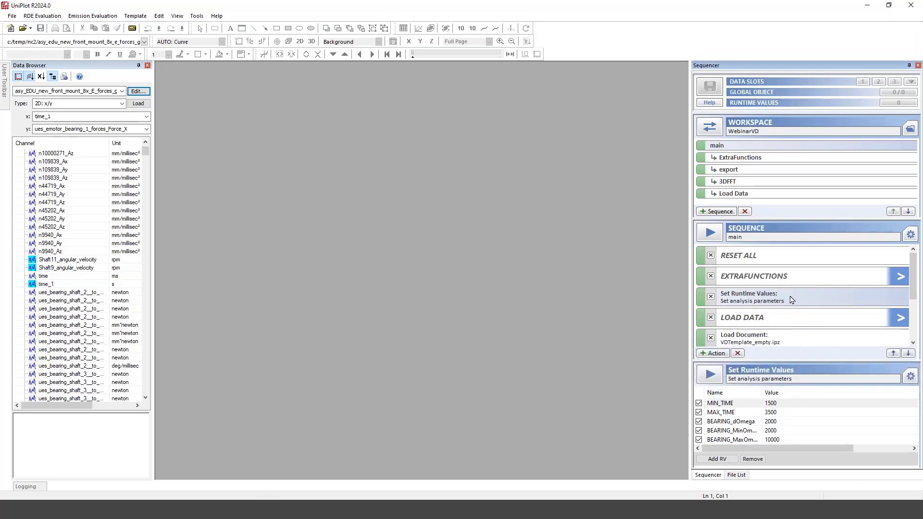
Run the Set analysis parameters action of the main sequence and check the stored runtime values.
left_click(801, 259)
left_click(765, 281)
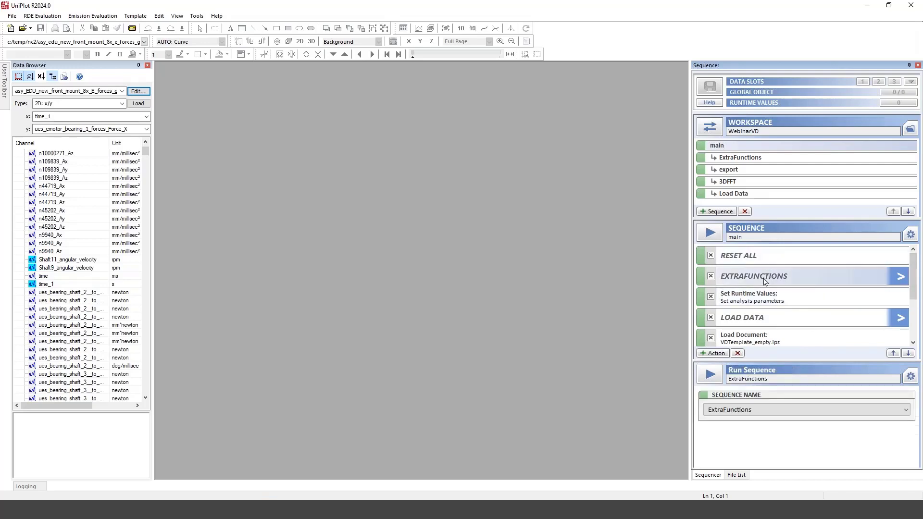
left_click(793, 300)
mouse_move(897, 107)
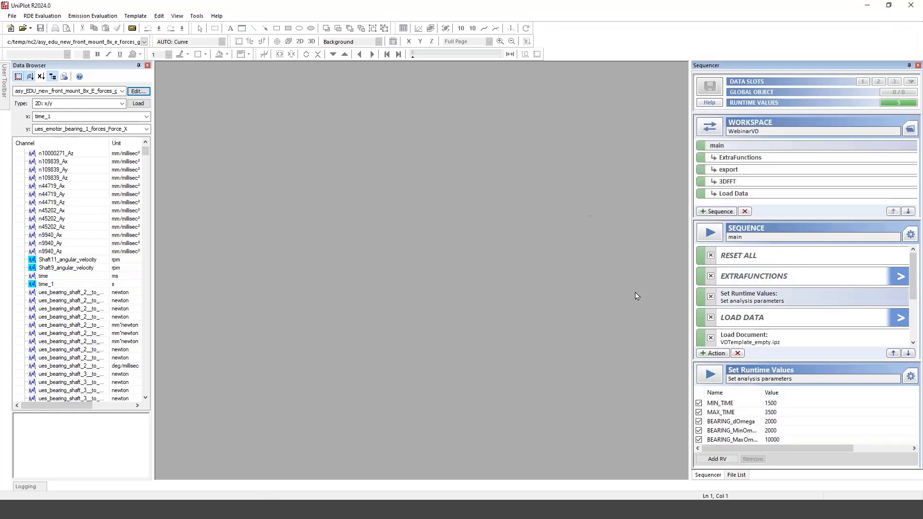
Run the Select REQ file action of the Load Data subsequence, choosing asy_EDU_new_front_mount_8x_E_forces_generic.req.nc2 from the workspace's data folder.
scroll(916, 281, "down", 2)
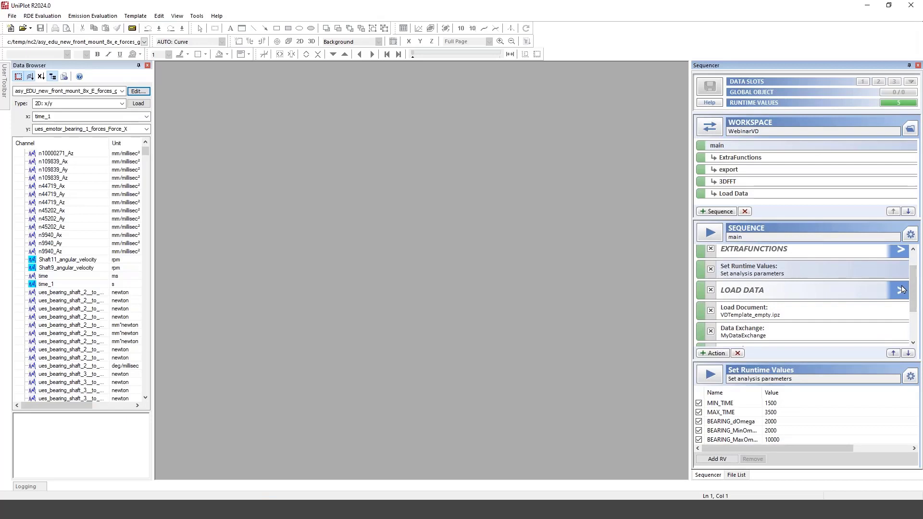
left_click(901, 292)
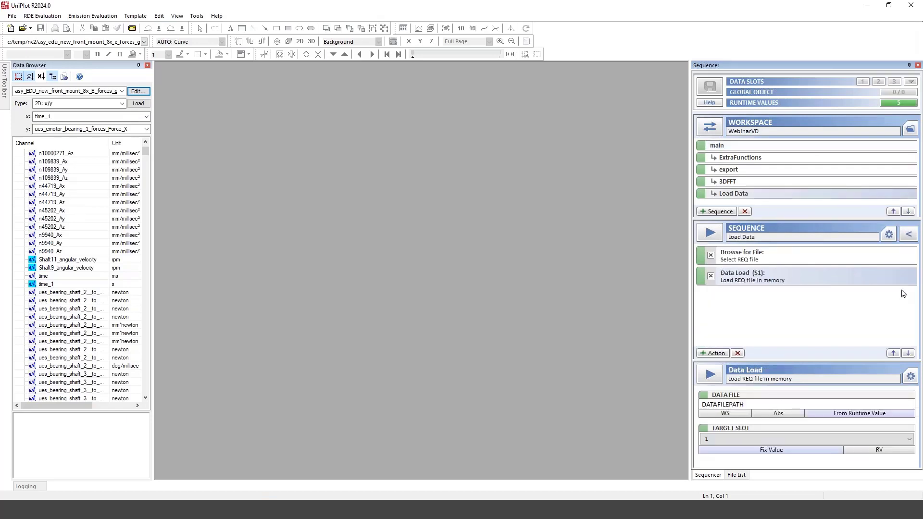
left_click(767, 262)
left_click(711, 374)
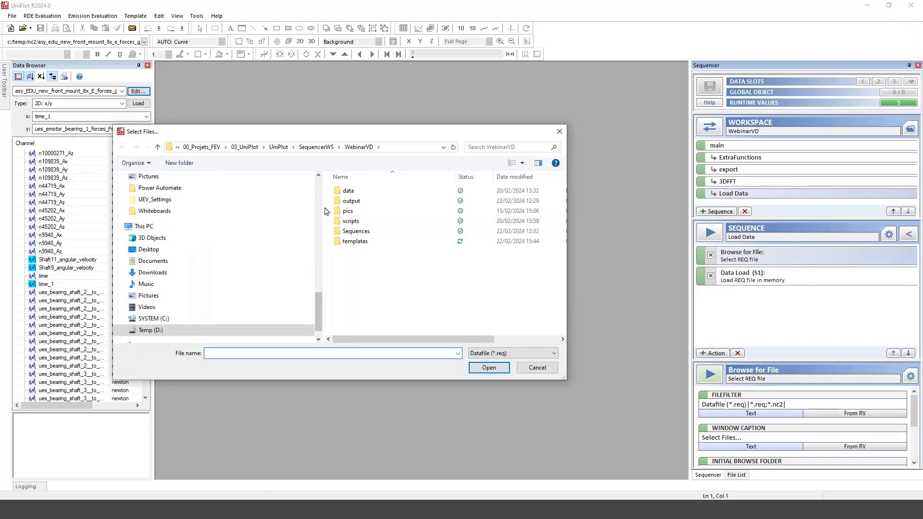
double_click(348, 190)
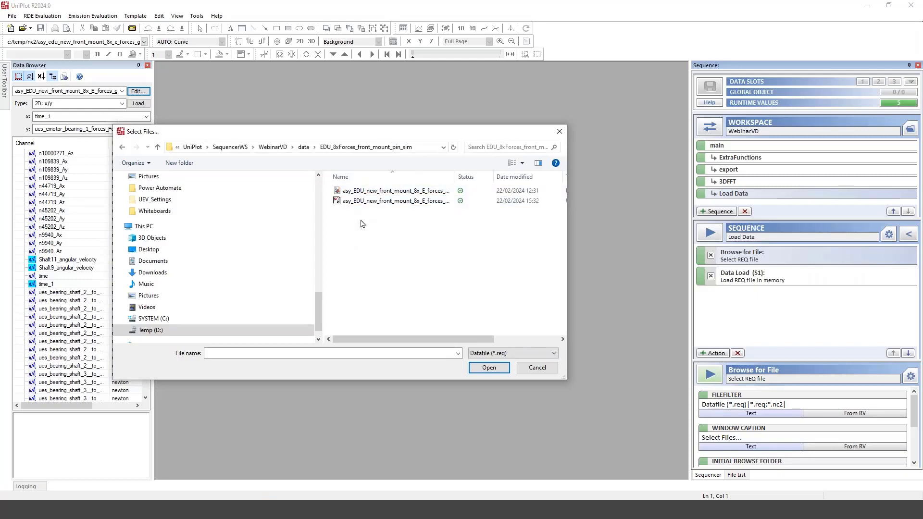
double_click(368, 202)
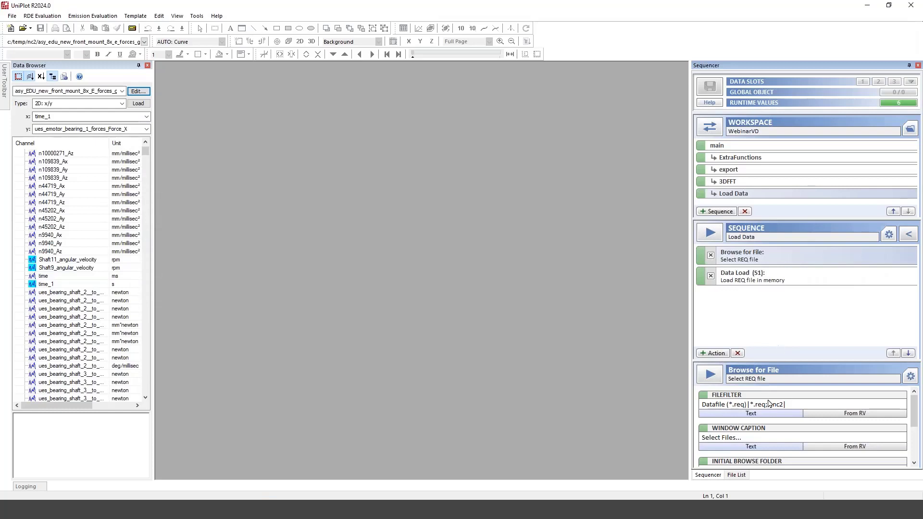
mouse_move(914, 409)
left_mouse_down()
mouse_move(919, 458)
mouse_move(915, 420)
left_mouse_up()
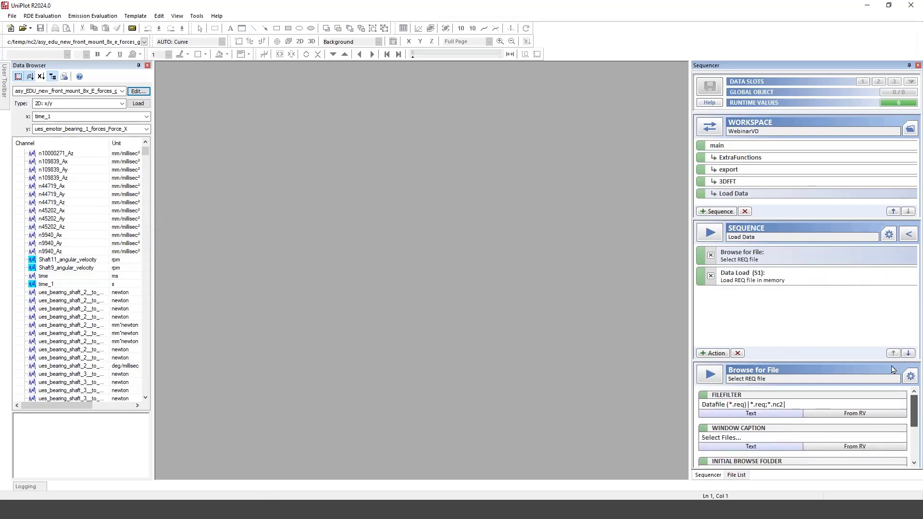
Run the Load REQ file in memory action into data slot 1 and inspect the files held in the data slots.
left_click(753, 282)
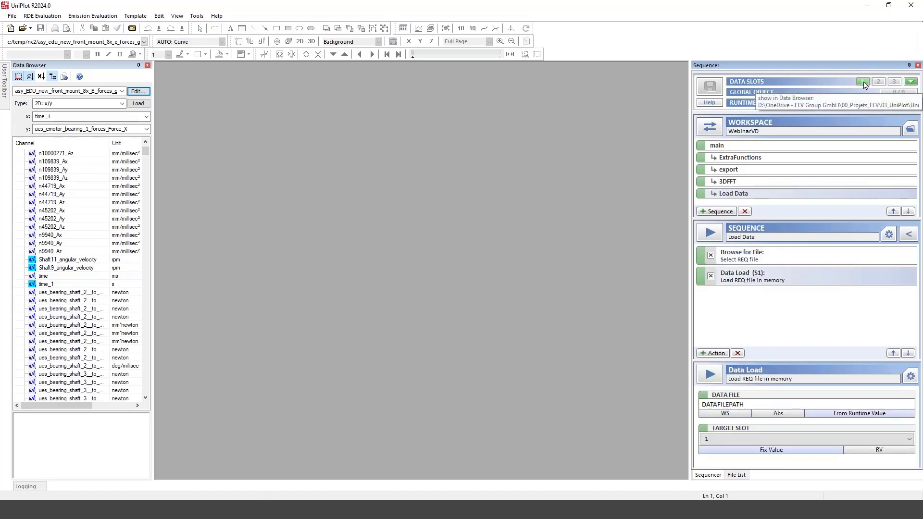
left_click(910, 82)
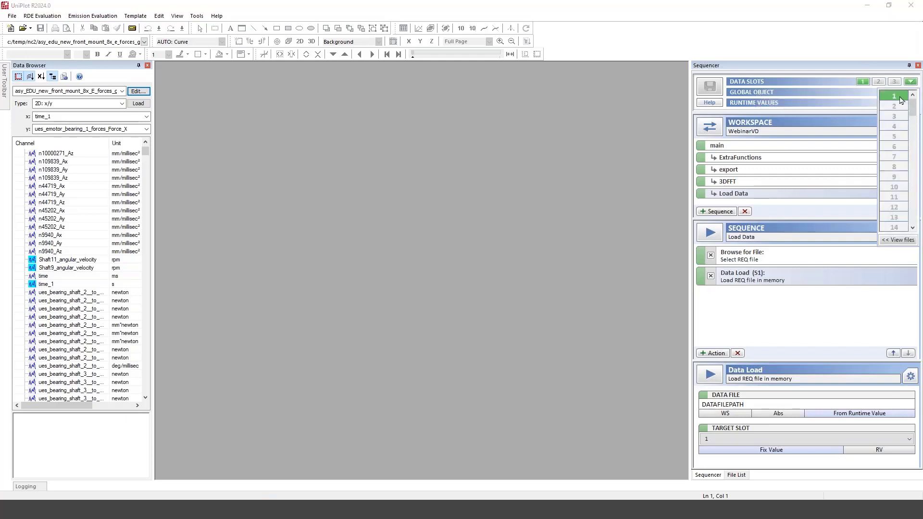
mouse_move(912, 107)
left_mouse_down()
mouse_move(922, 213)
mouse_move(917, 110)
left_mouse_up()
left_click(913, 83)
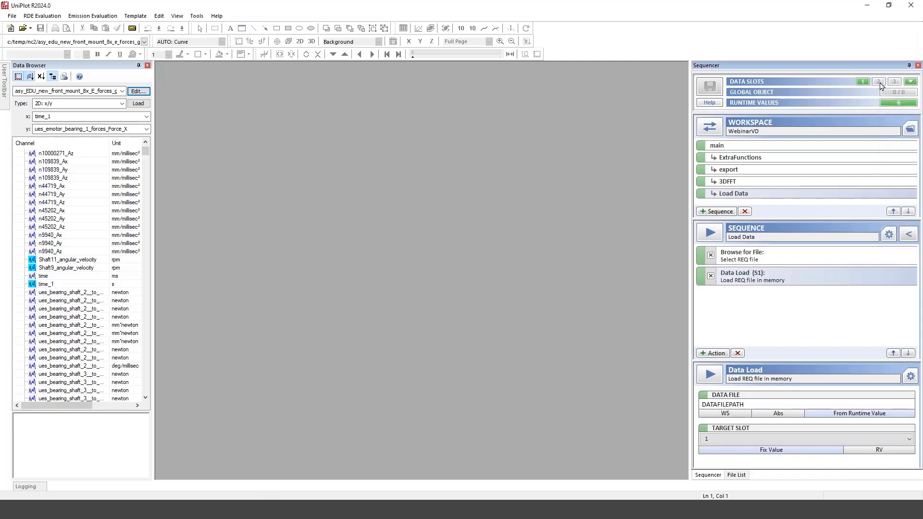
left_click(913, 84)
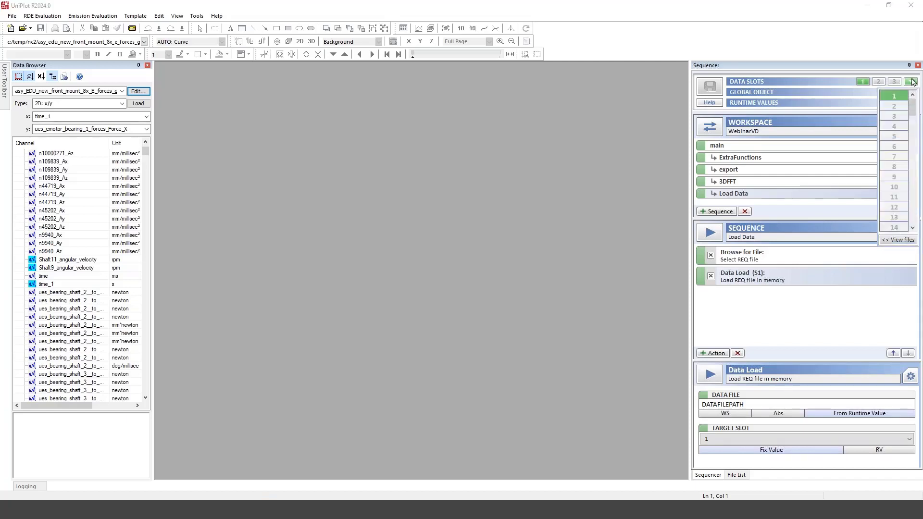
left_click(898, 240)
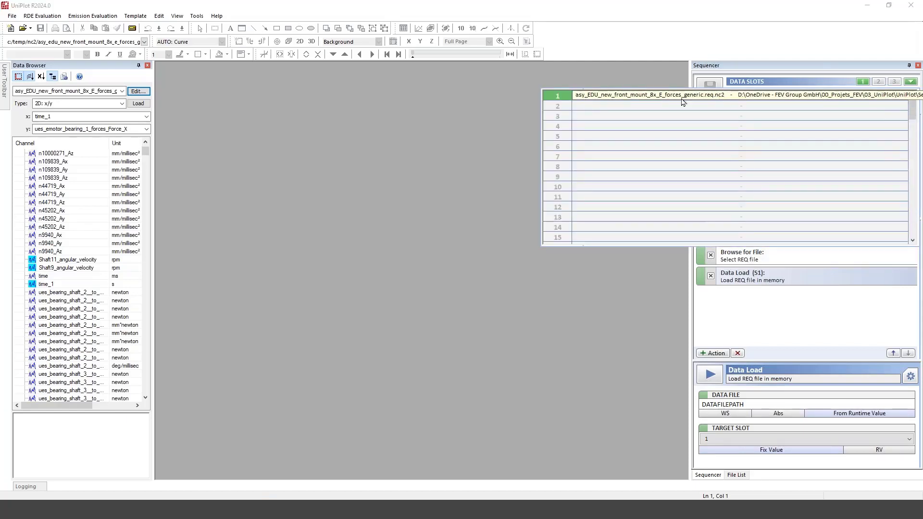
left_click(450, 168)
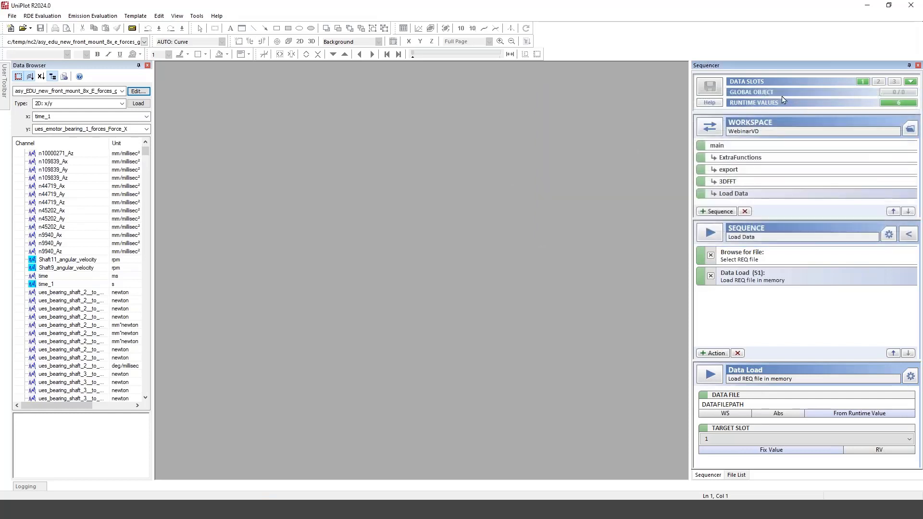
left_click(864, 84)
Run the main sequence's VDTemplate_empty.ipz load action and look through the template's main, bearing force and FFT pages.
left_click(909, 234)
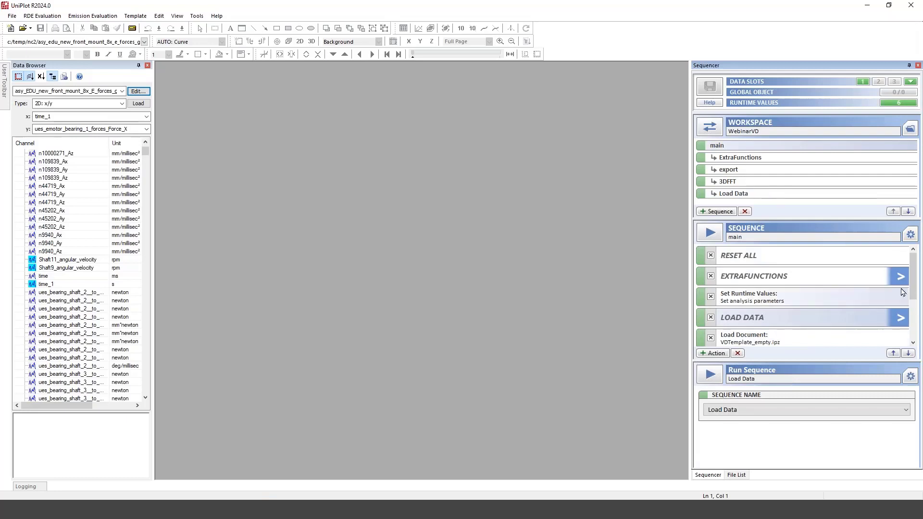
left_click_drag(914, 287, 914, 318)
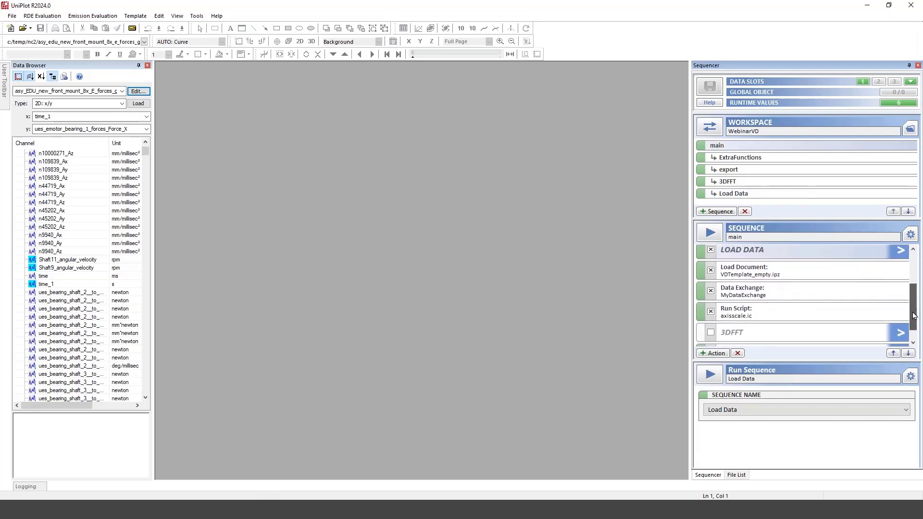
double_click(755, 270)
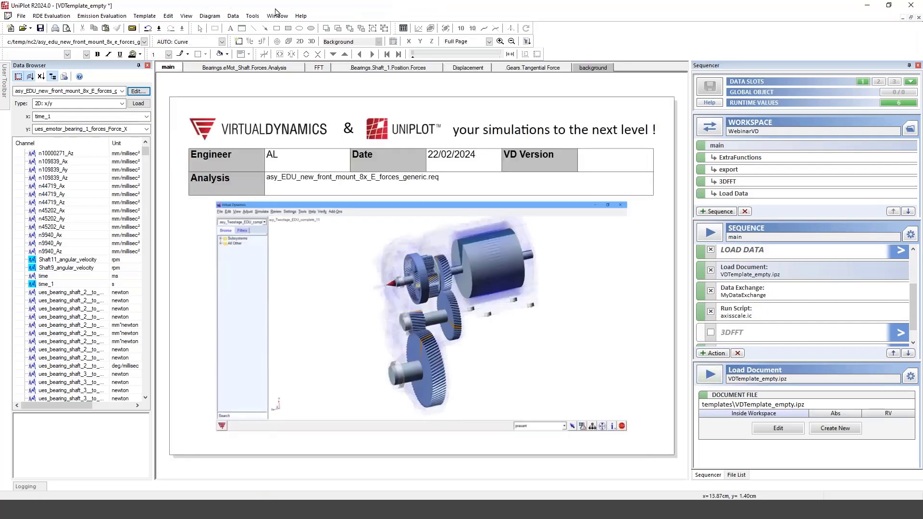
left_click(241, 68)
left_click(318, 67)
left_click(370, 68)
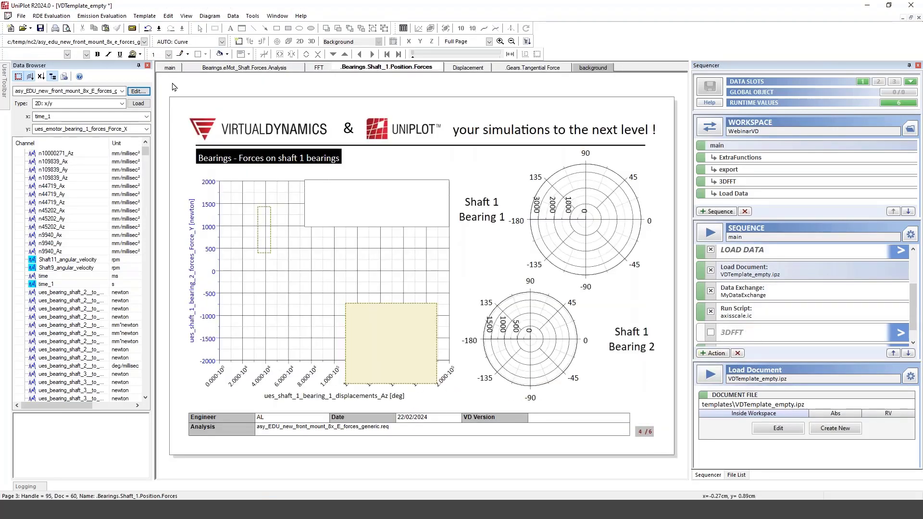
left_click(241, 67)
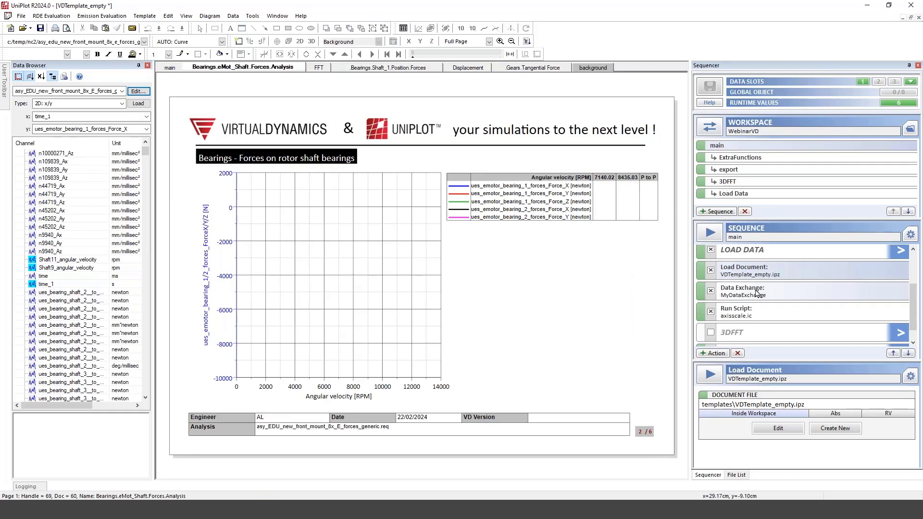
Run the MyDataExchange action on the open template and review the FFT, shaft 1 forces, displacement and rotor shaft pages.
double_click(756, 292)
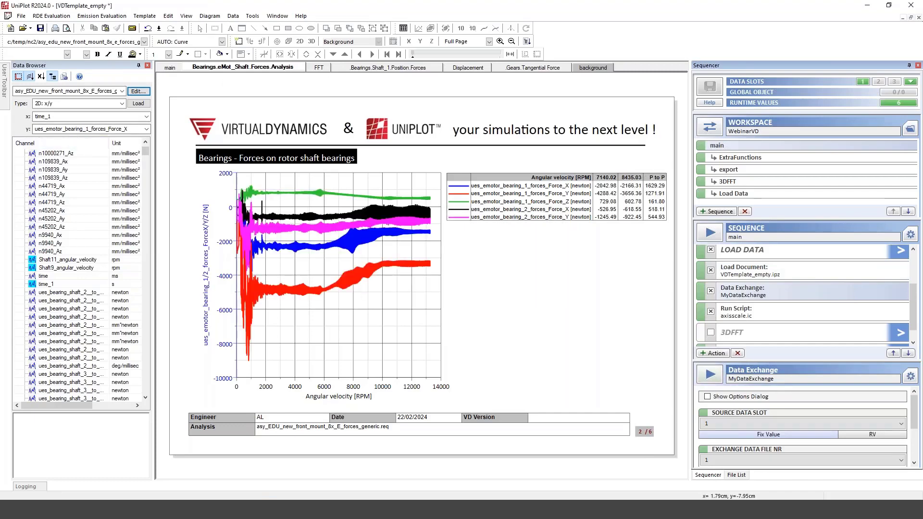
left_click(316, 68)
left_click(371, 70)
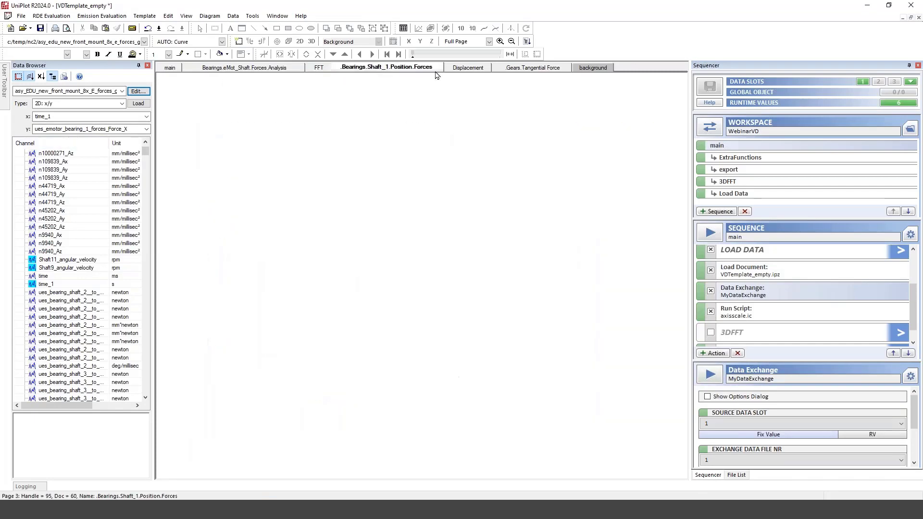
left_click(465, 70)
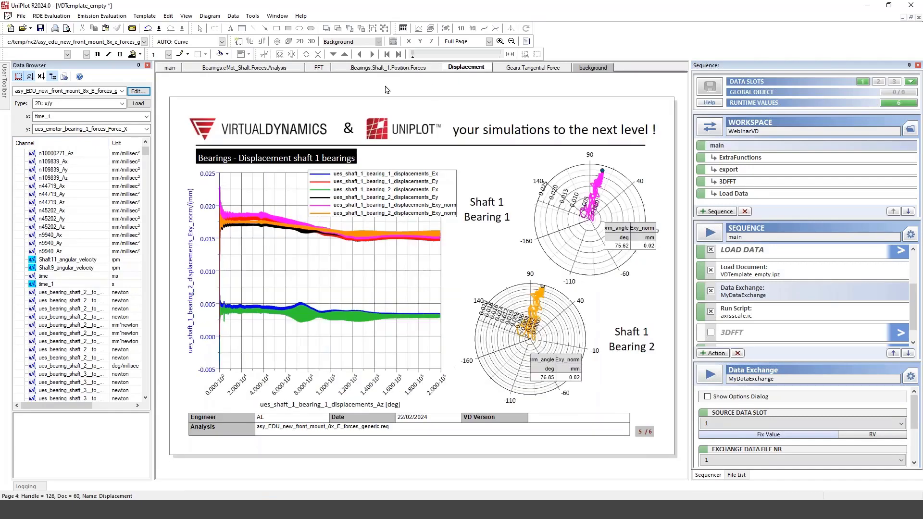
left_click(242, 68)
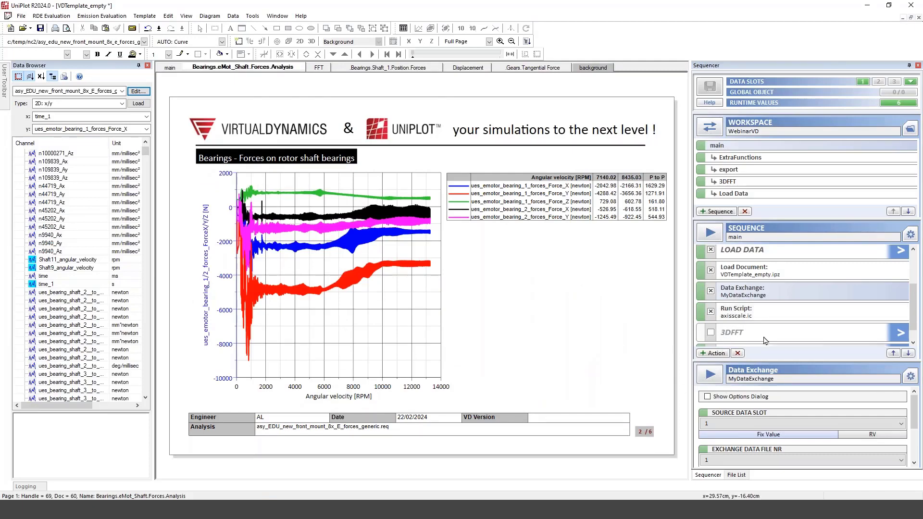
Examine the MIN_TIME and MAX_TIME lines in the axisscale.ic script, close it unchanged, and run its action on the report.
left_click(753, 316)
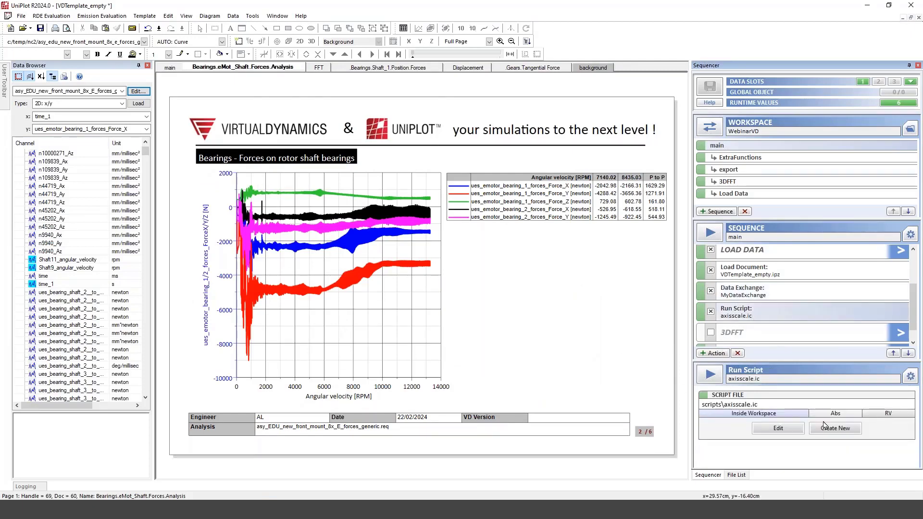
left_click(775, 430)
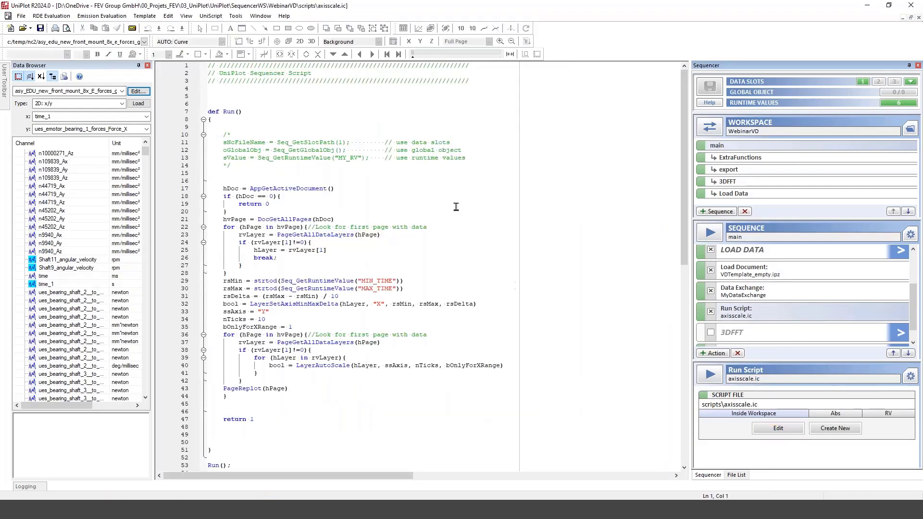
left_click(429, 288)
left_click_drag(421, 290, 209, 281)
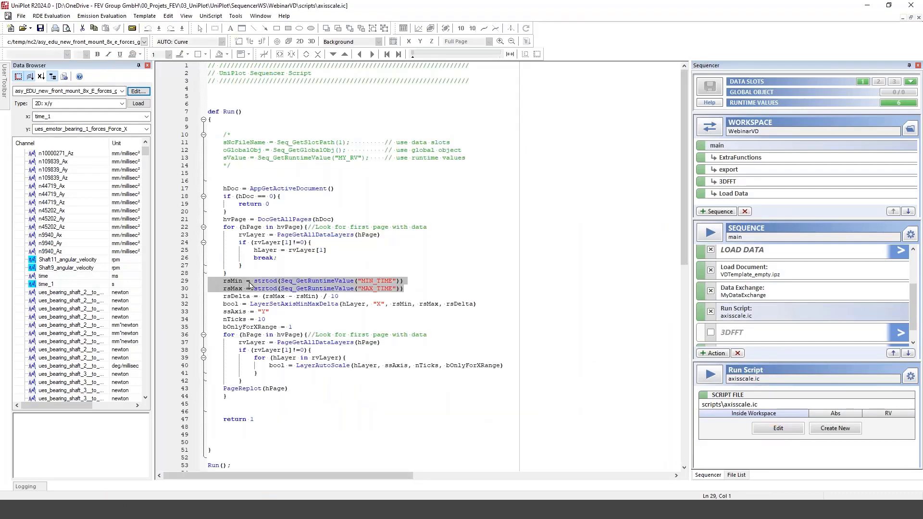
left_click(918, 17)
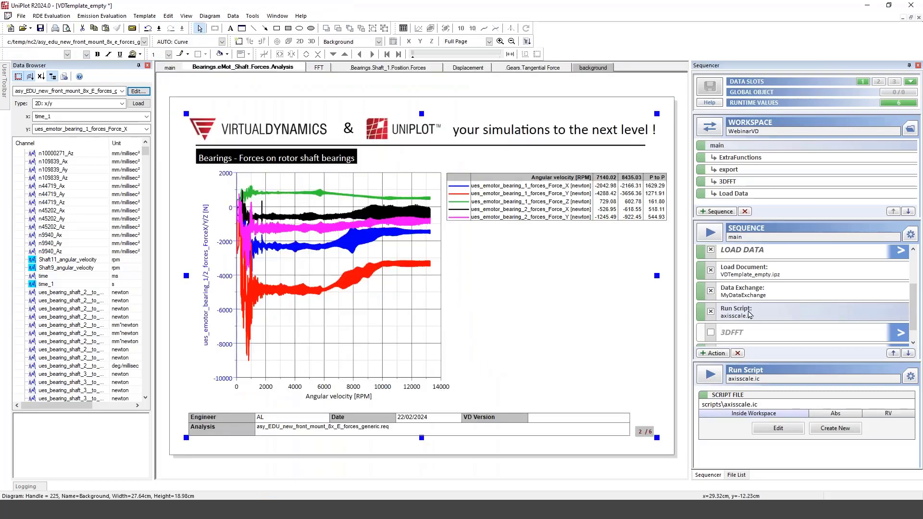
left_click(711, 374)
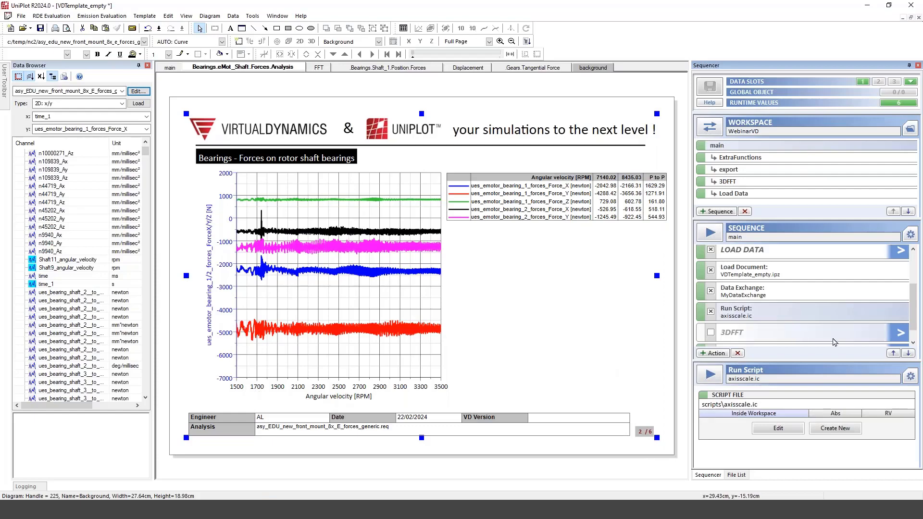
Open the export sub-sequence from the main sequence, run its exportChoice.ic action and choose PowerPoint as the export format.
scroll(912, 300, "down", 1)
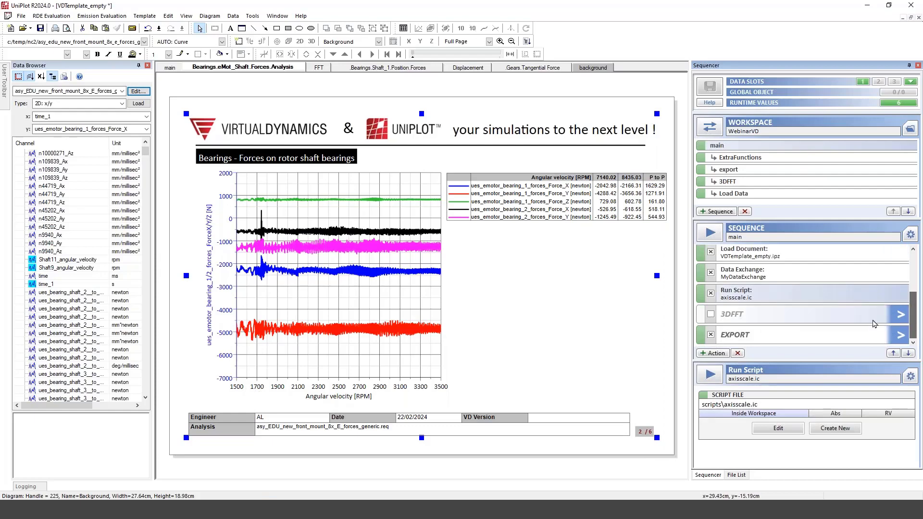
left_click(712, 316)
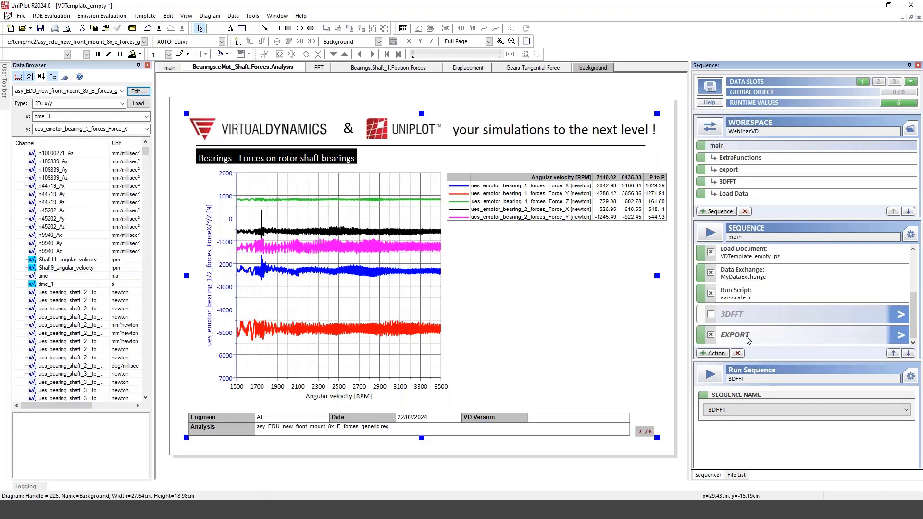
left_click(900, 338)
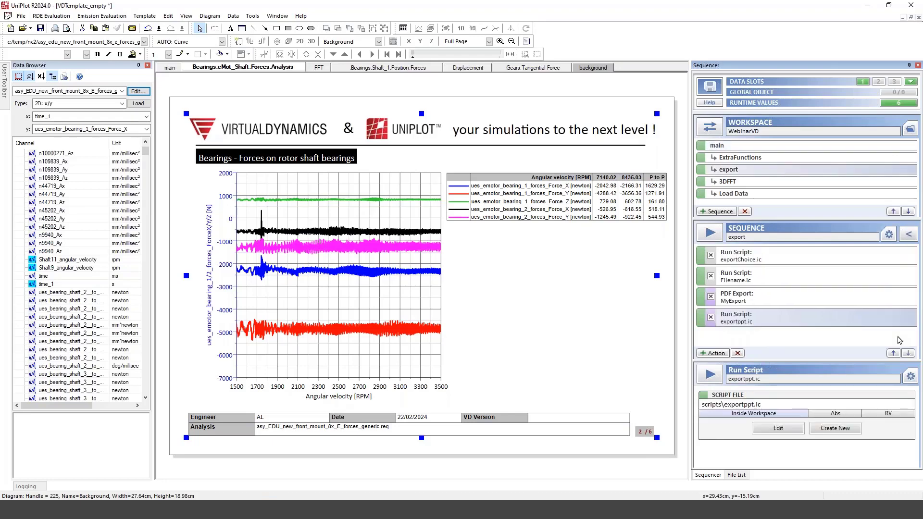
double_click(776, 258)
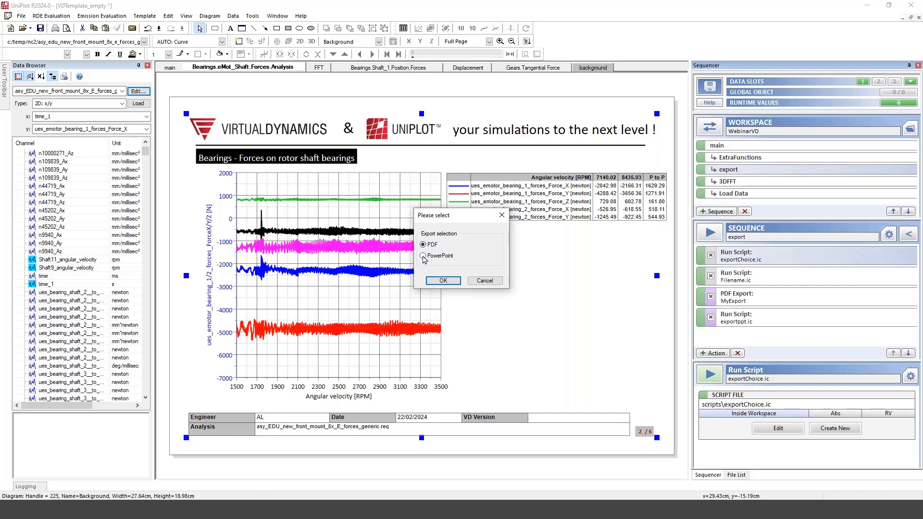
left_click(423, 256)
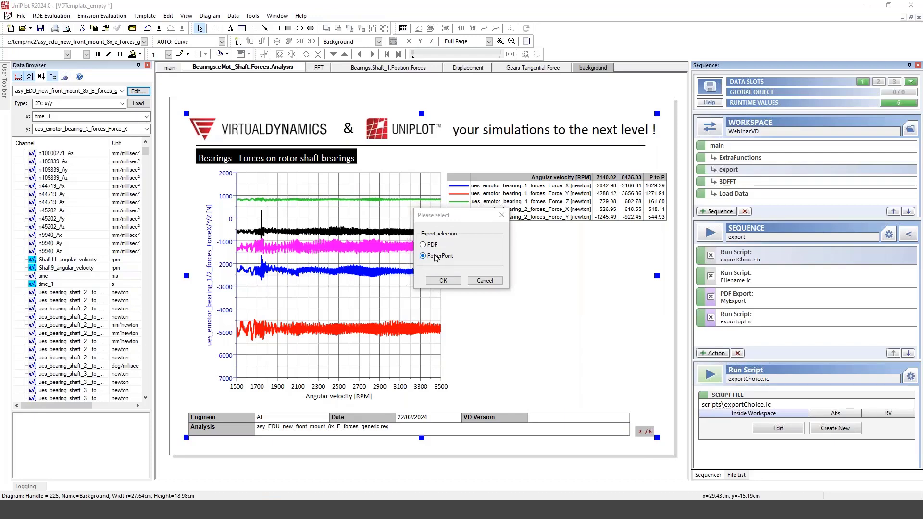
Switch to templateFEV.pptx in PowerPoint and examine the UniPlot-Frame and UNIPLOT-PAGE-TITLE placeholders on slide 2.
mouse_move(176, 510)
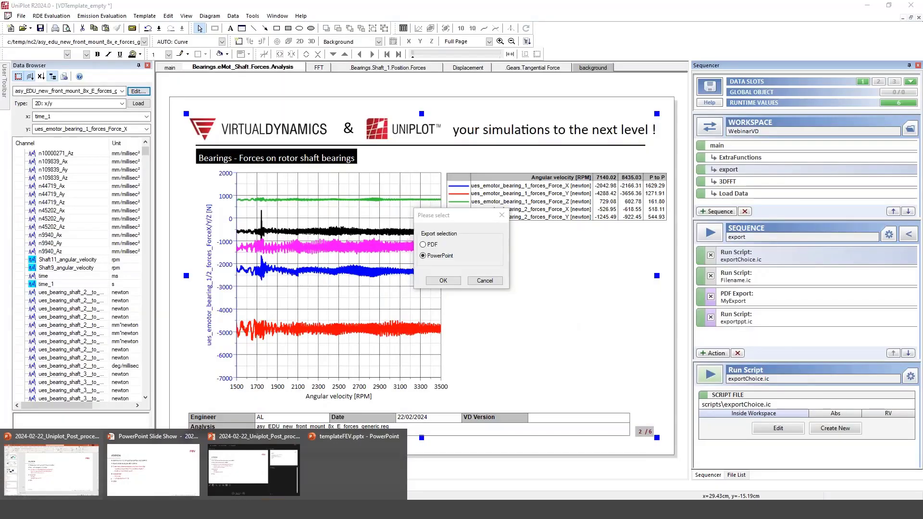
left_click_drag(1, 58, 546, 1)
left_click(107, 226)
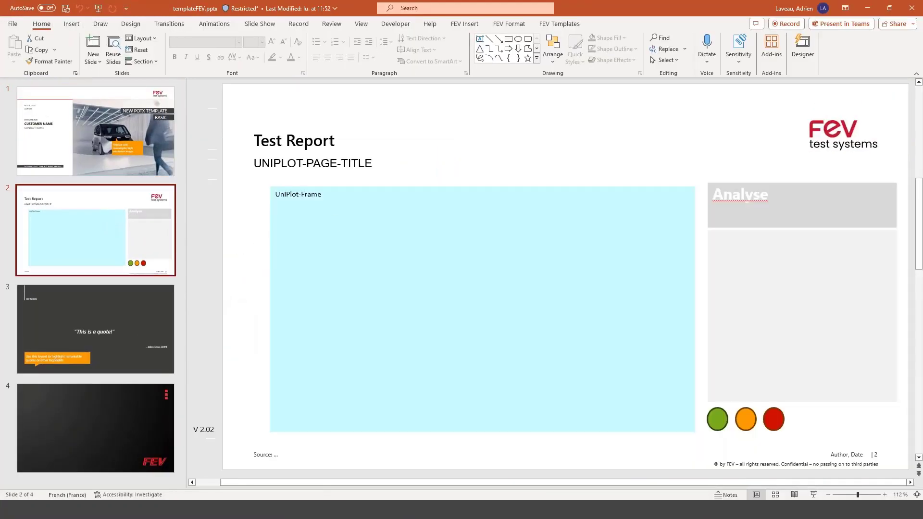
left_click(342, 220)
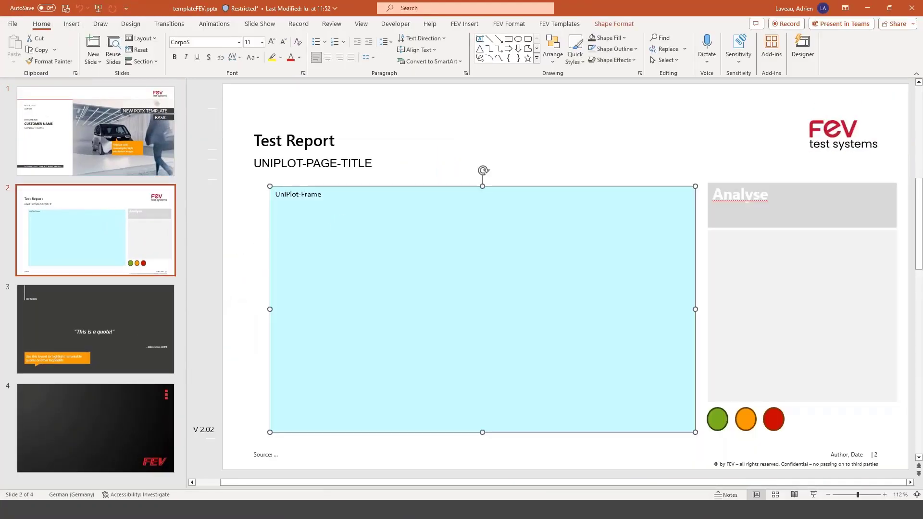
left_click(330, 164)
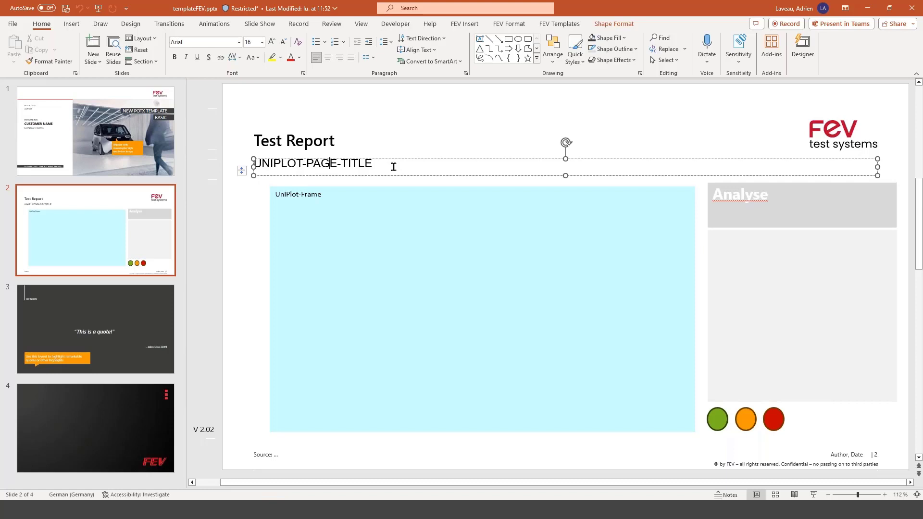
left_click(374, 266)
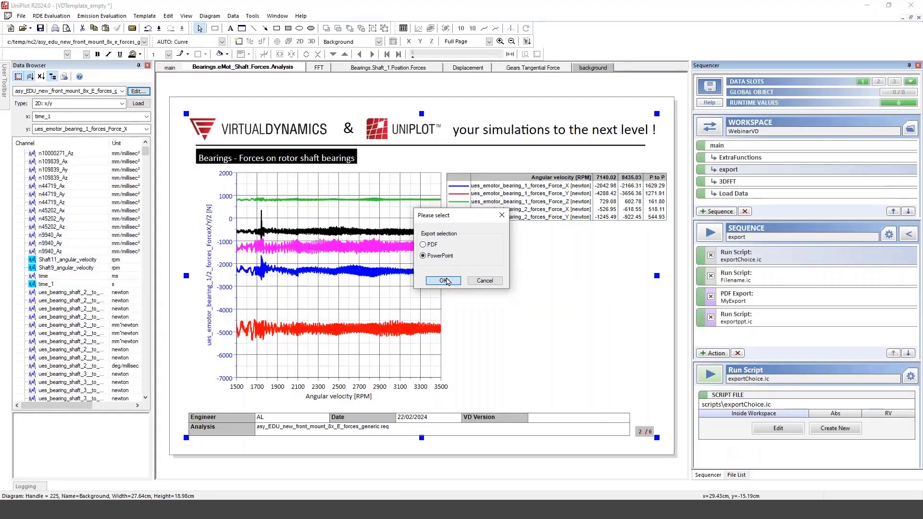
Confirm the PowerPoint export choice in UniPlot, then run the Filename.ic and exportppt.ic actions to generate the presentation.
left_click(444, 281)
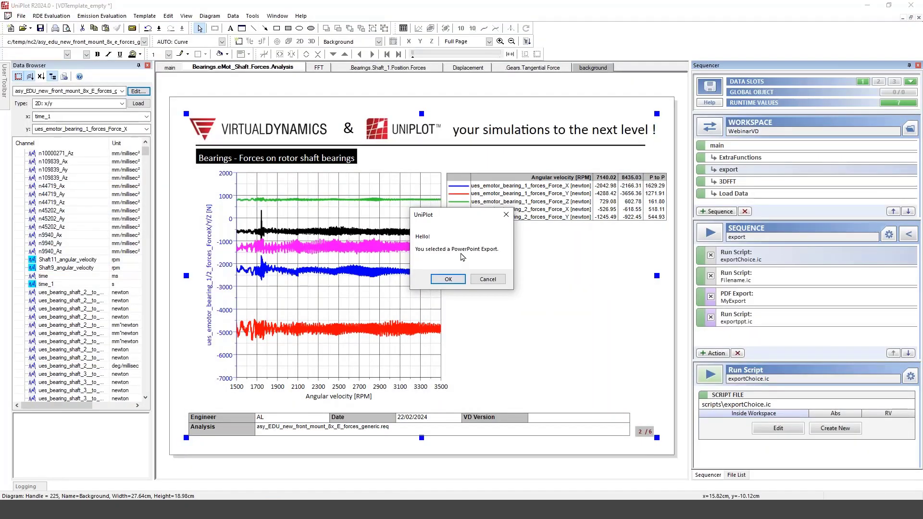
left_click(448, 280)
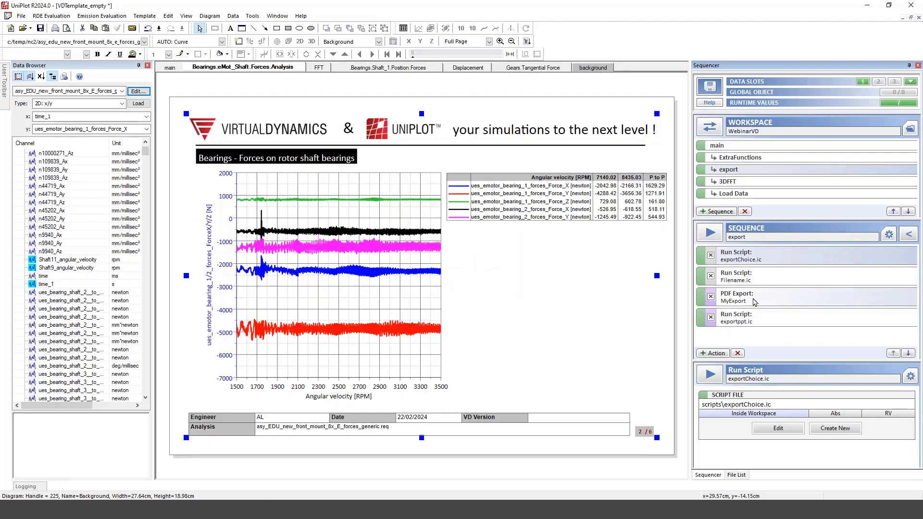
left_click(738, 321)
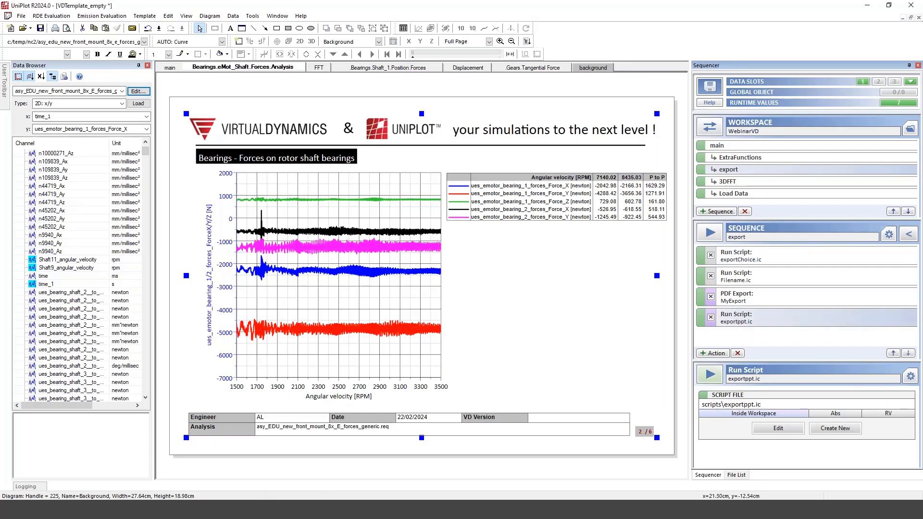
mouse_move(176, 510)
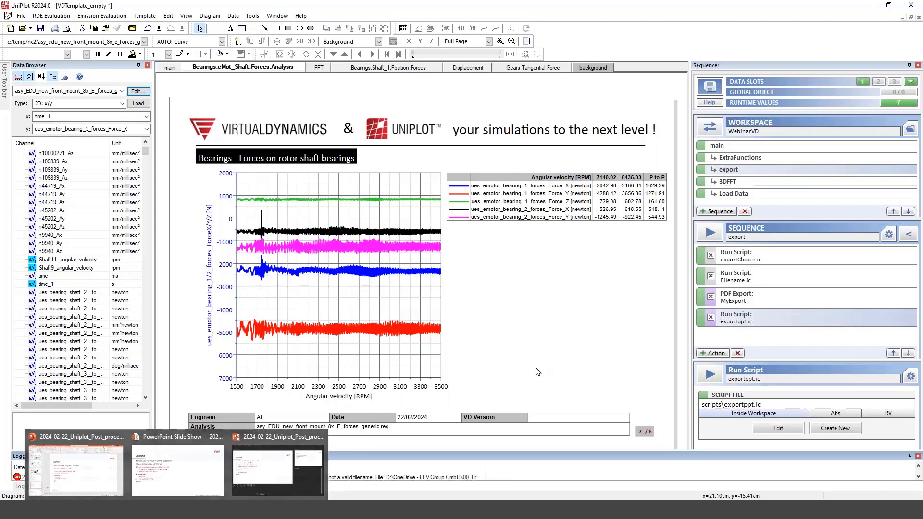
left_click(748, 279)
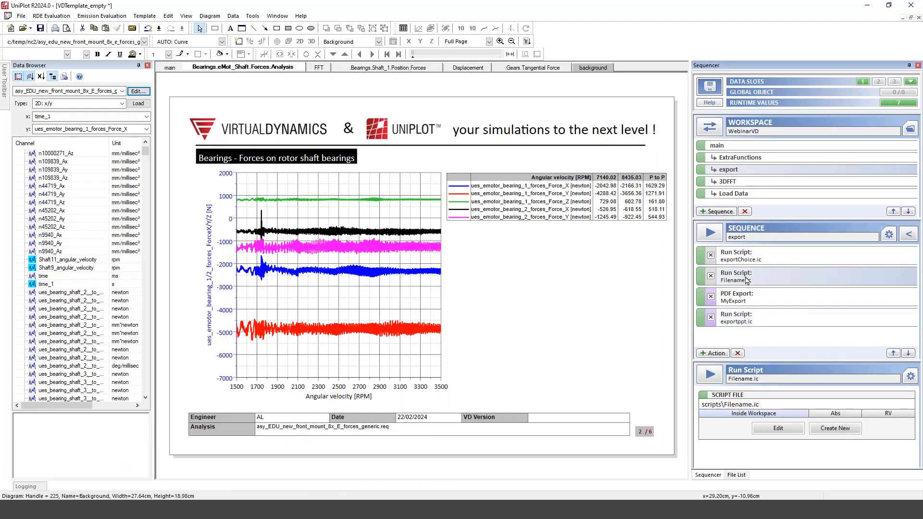
left_click(736, 321)
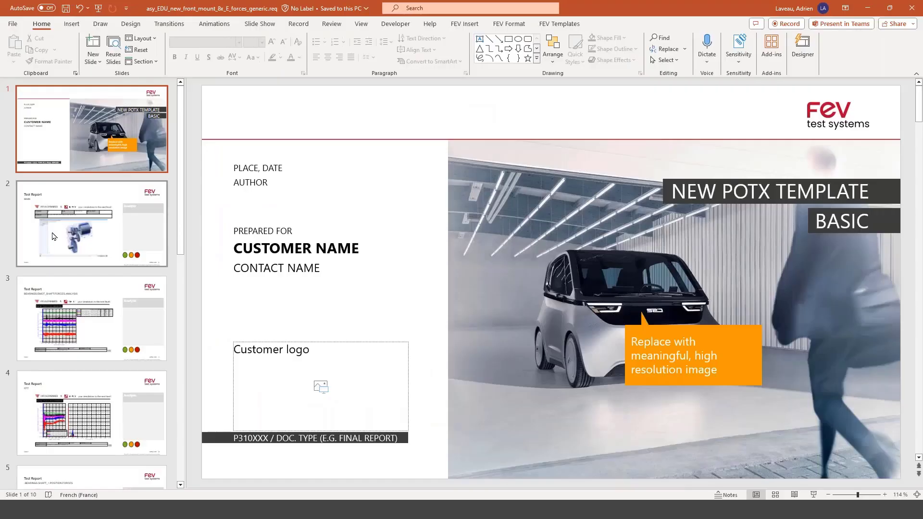
Go through the generated presentation's slides to the FFT slide and delete its red and green circles, keeping the orange one.
left_click(52, 236)
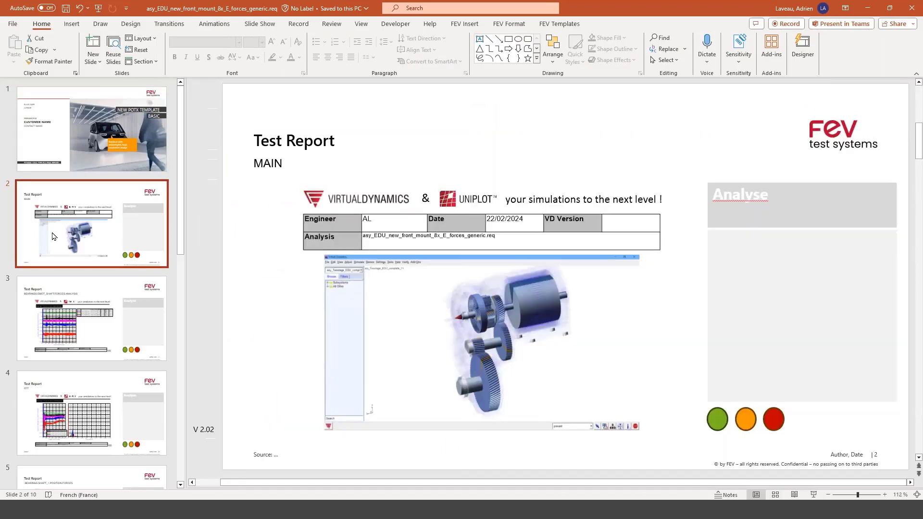
key("Down")
key("Down")
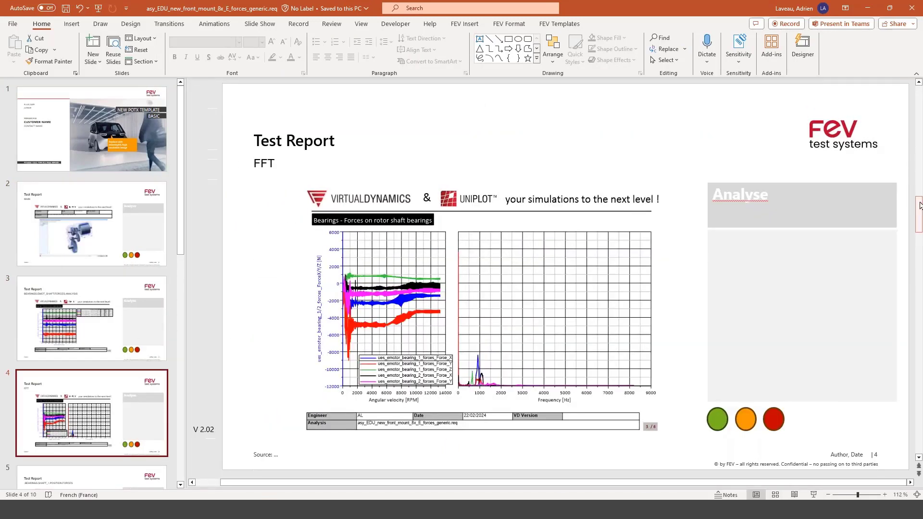
left_click(772, 426)
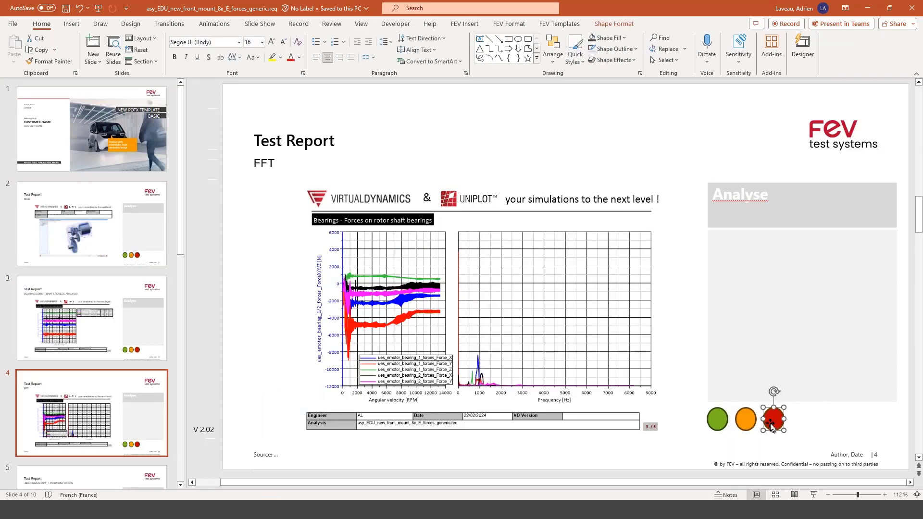
key("Delete")
left_click(717, 419)
key("Delete")
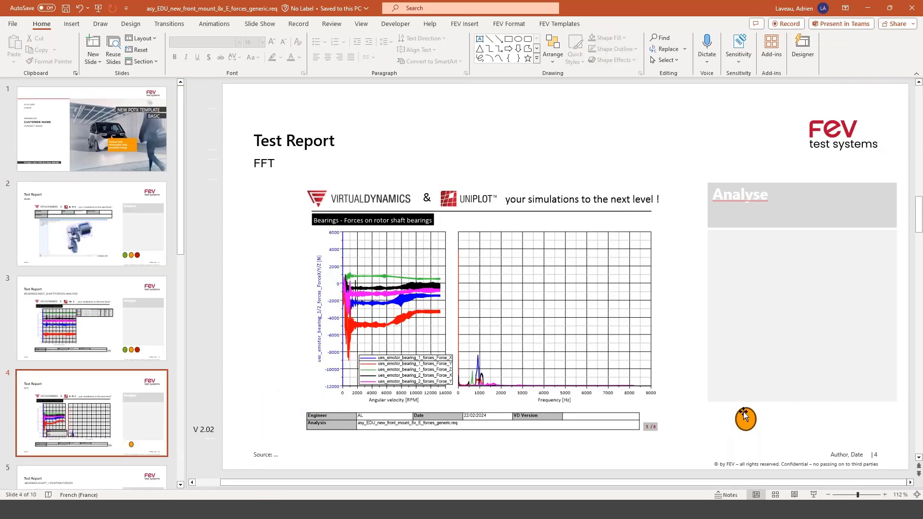
Close the generated presentation, return to the main sequence in UniPlot and close the VDTemplate_empty report.
left_click(912, 9)
left_click(481, 279)
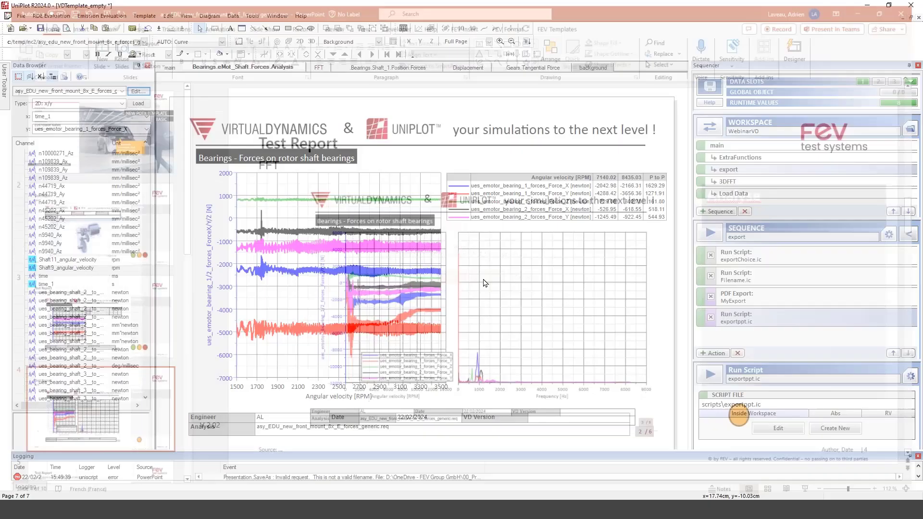
left_click(906, 234)
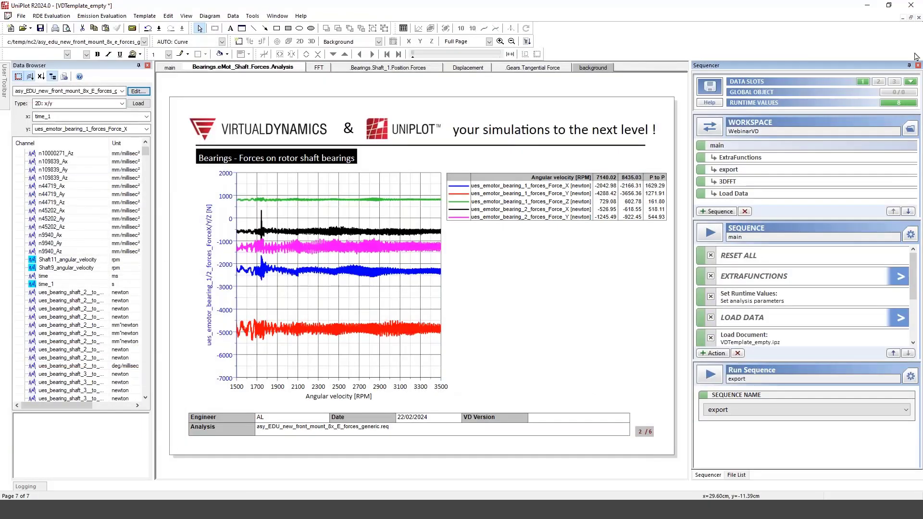
left_click(919, 18)
left_click(465, 275)
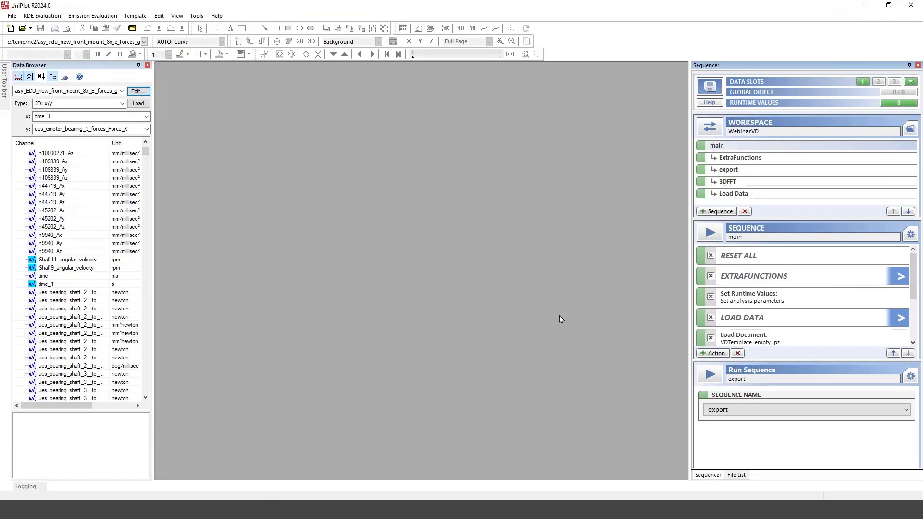
Run the whole main sequence with the REQ file from the data folder's EDU_8xForces_front_mount_pin_sim subfolder and export the report as PDF.
left_click(709, 232)
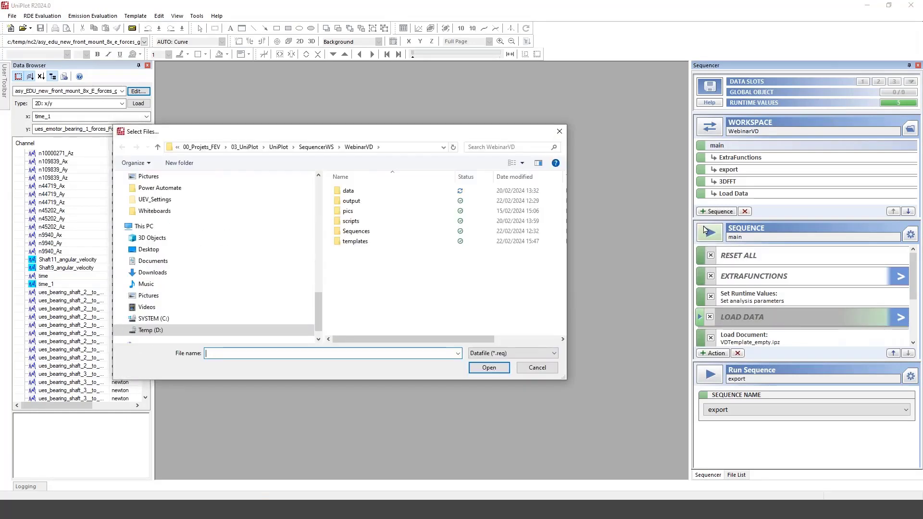
double_click(348, 191)
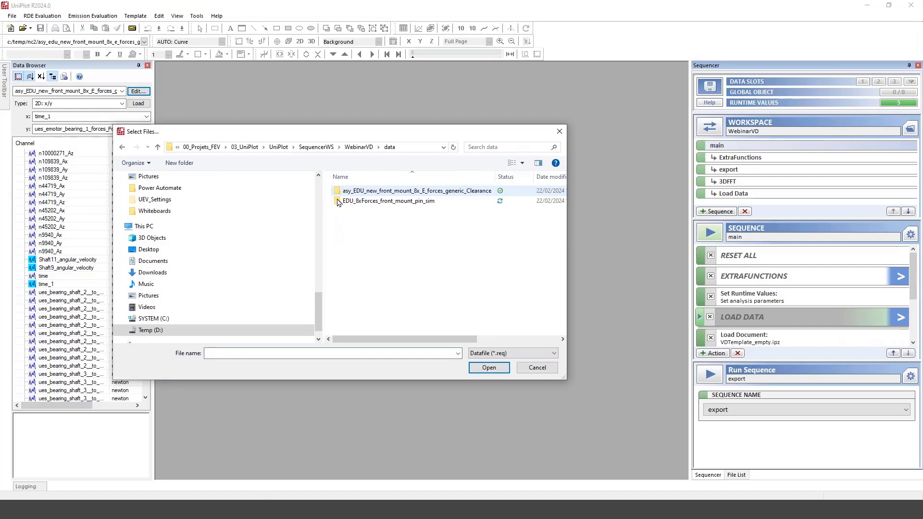
double_click(393, 201)
left_click(392, 201)
double_click(392, 200)
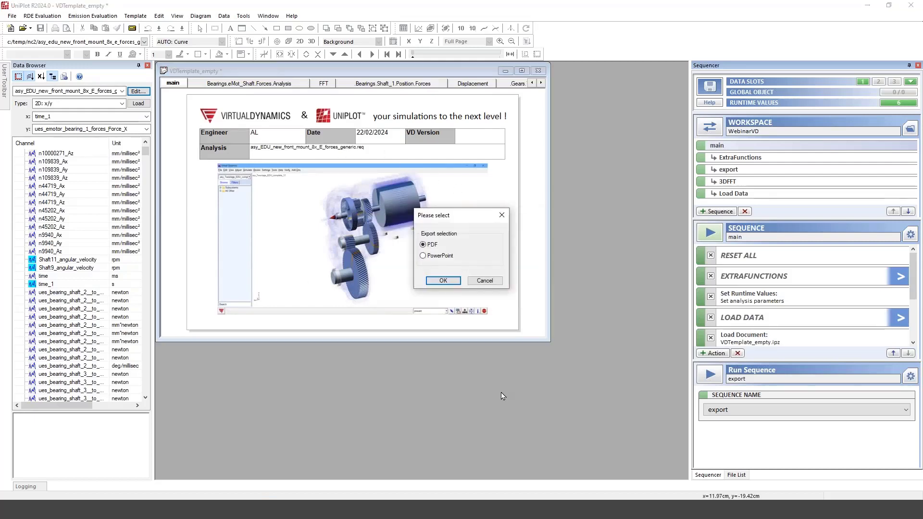
left_click(445, 281)
left_click(447, 280)
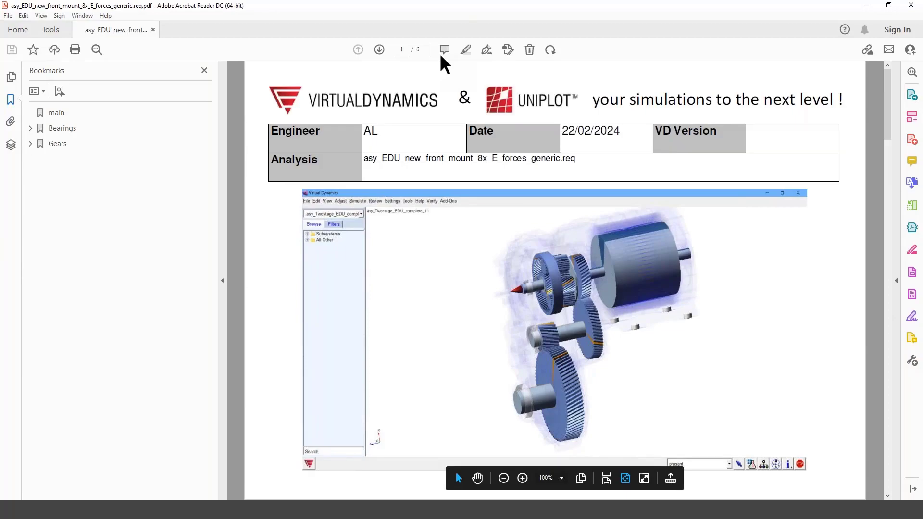
Look at the main page of the exported PDF report in Acrobat Reader and expand the Bearings and Gears bookmarks.
left_click_drag(466, 27, 451, 199)
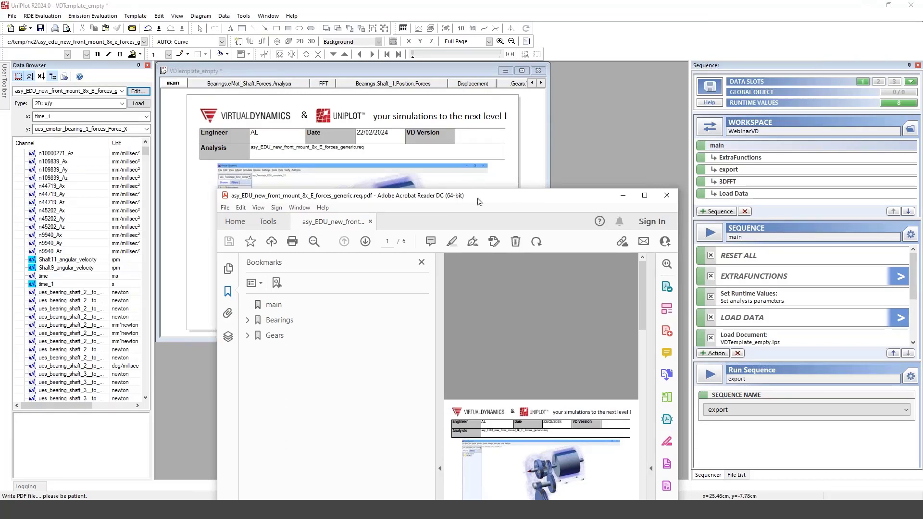
key("super+Left")
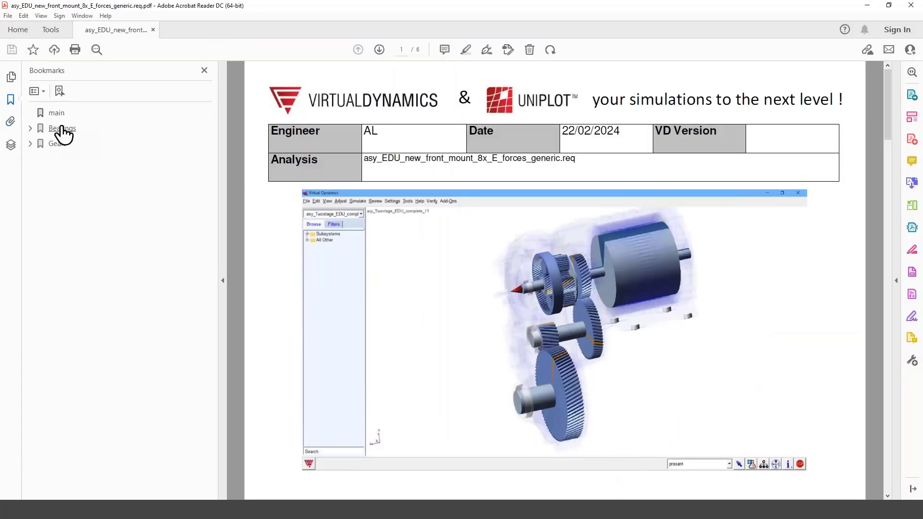
left_click(61, 115)
left_click(30, 128)
left_click(30, 174)
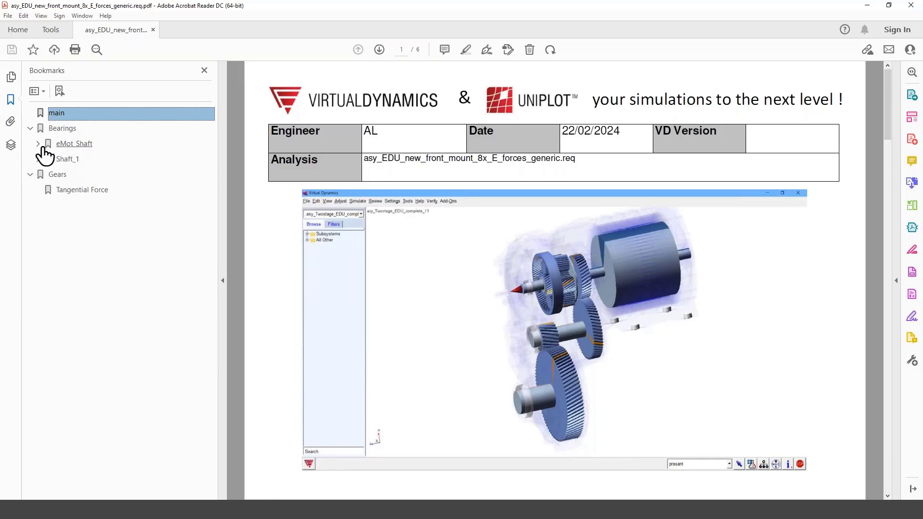
Expand the eMot_Shaft bookmarks in the PDF and view the Forces Analysis and FFT pages.
left_click(77, 144)
left_click(38, 143)
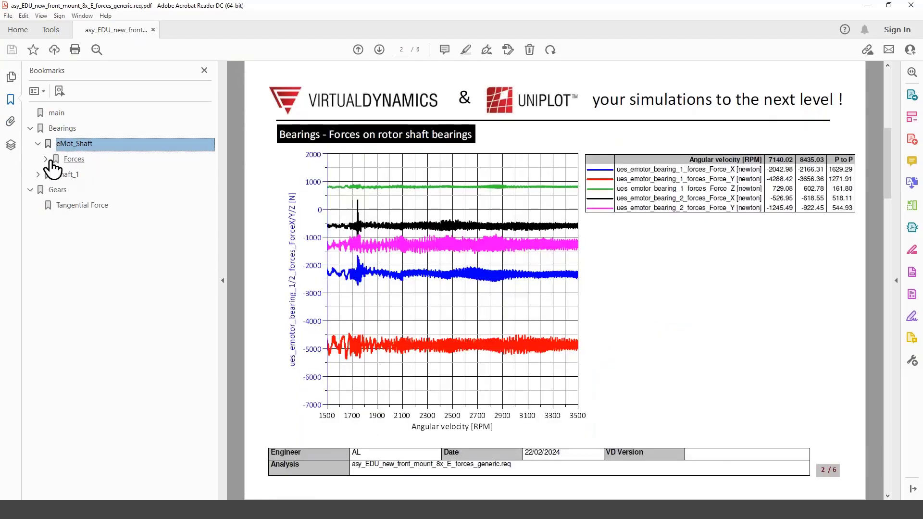
left_click(46, 159)
left_click(71, 175)
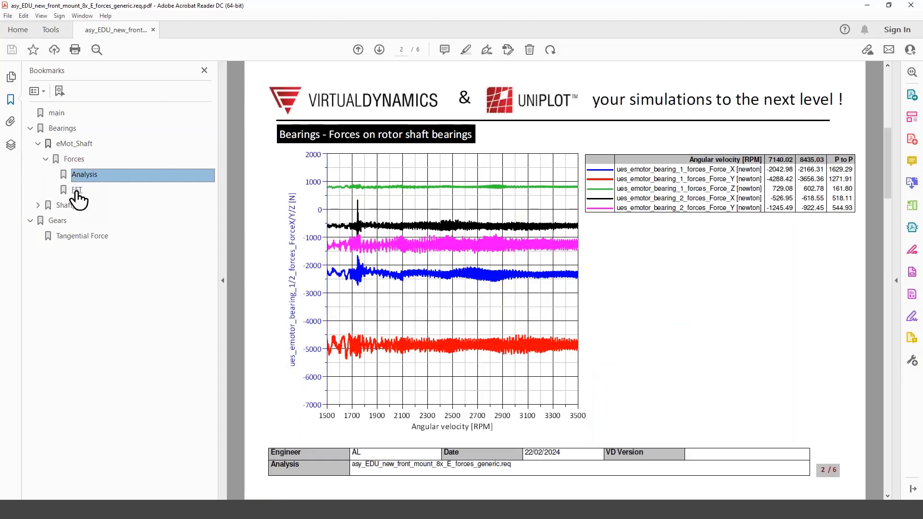
left_click(77, 190)
Expand the Shaft_1 Position bookmarks in the PDF and view the Forces and Displacement pages.
left_click(38, 206)
left_click(45, 221)
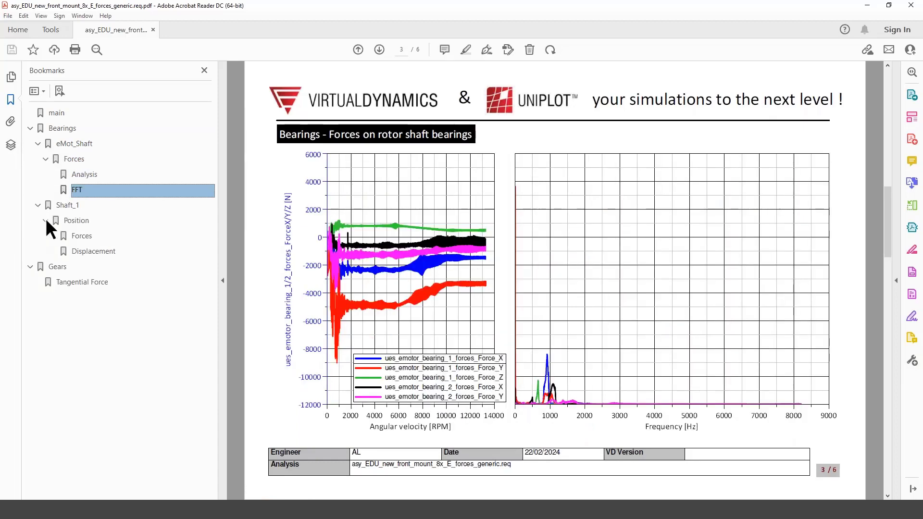
left_click(80, 237)
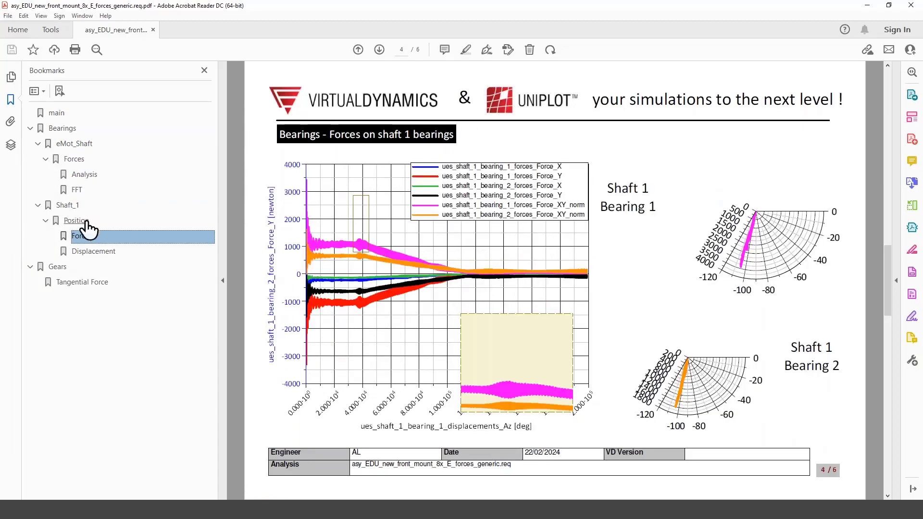
left_click(100, 251)
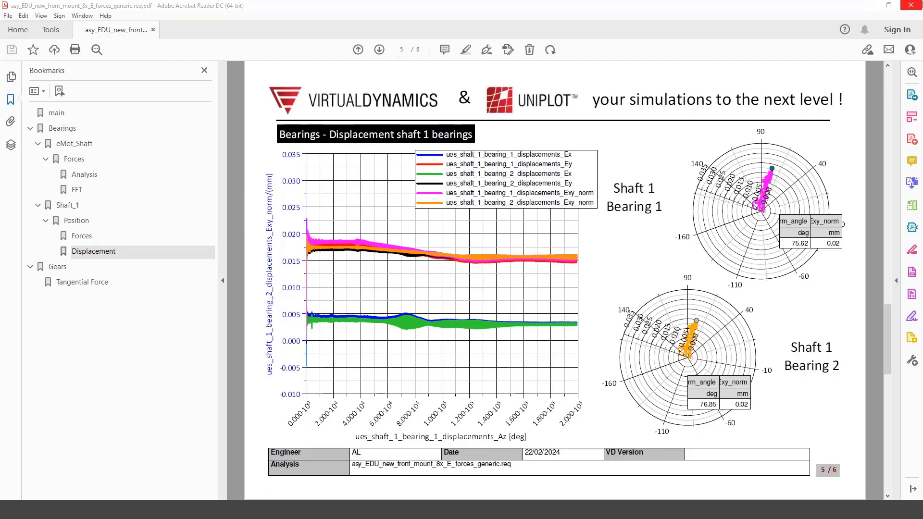
Close the PDF report, return to UniPlot and show the Forces - Copy - Copy page of VDTemplate_full.ipz with its ResonanceFFT curves.
left_click(910, 6)
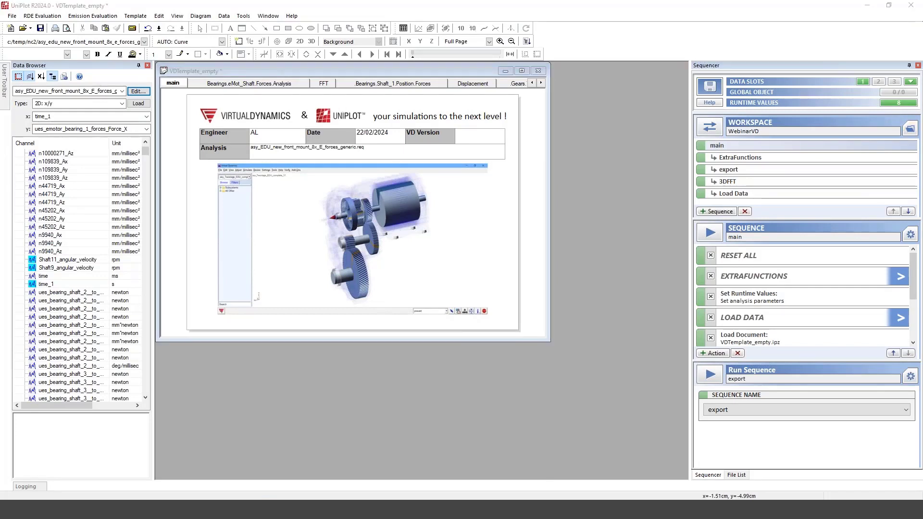
left_click_drag(440, 105, 356, 384)
left_click(535, 84)
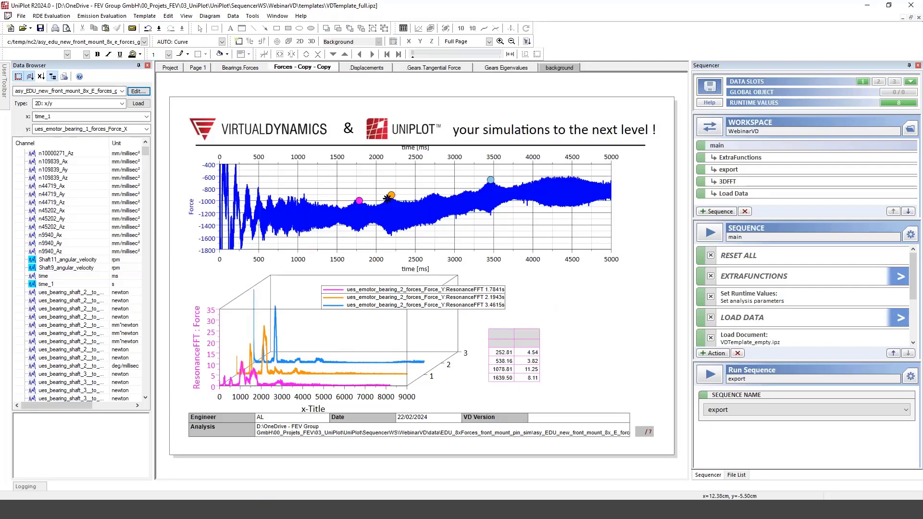
mouse_move(353, 206)
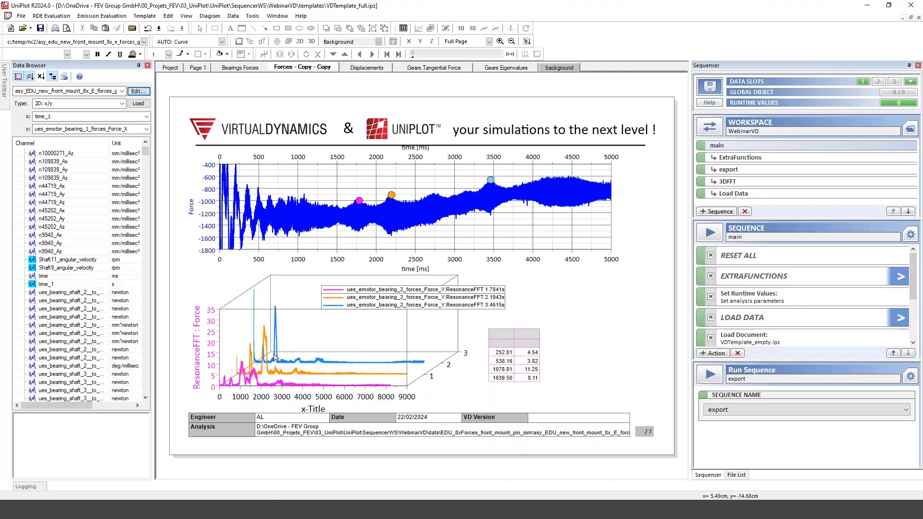
View the Displacements and Gears Tangential Force pages of VDTemplate_full.ipz.
mouse_move(511, 196)
left_click(374, 70)
left_click(433, 67)
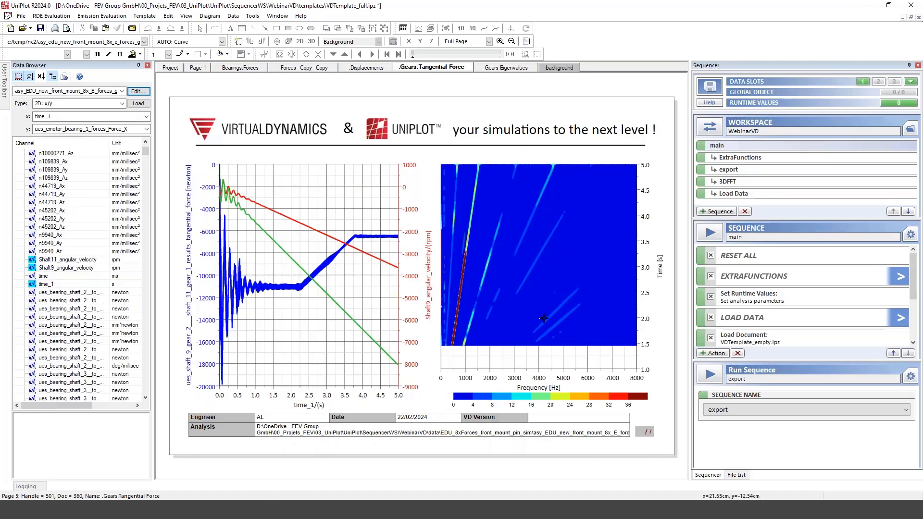
Open the 3DFFT sequence, display the runtime values of its 3DFFT action and select the 3D FFT dataset on the Gears Tangential Force page.
left_click_drag(913, 276, 913, 317)
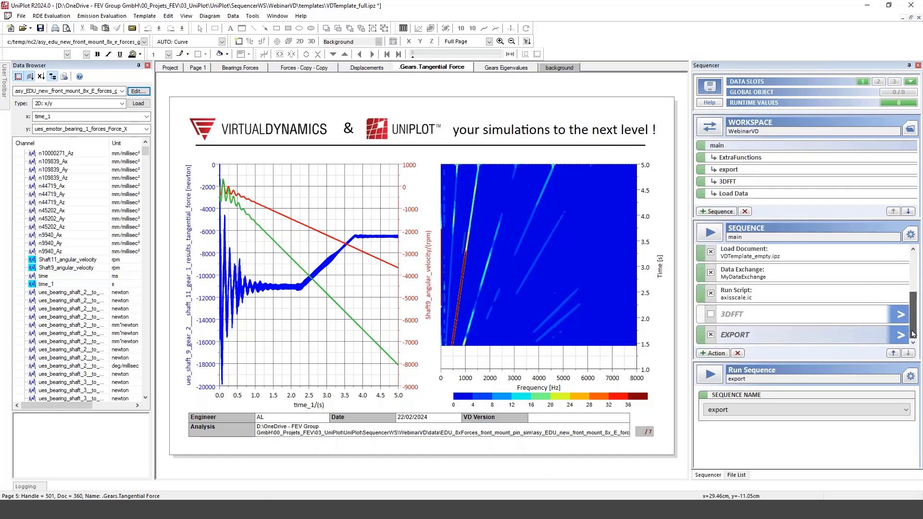
left_click(900, 315)
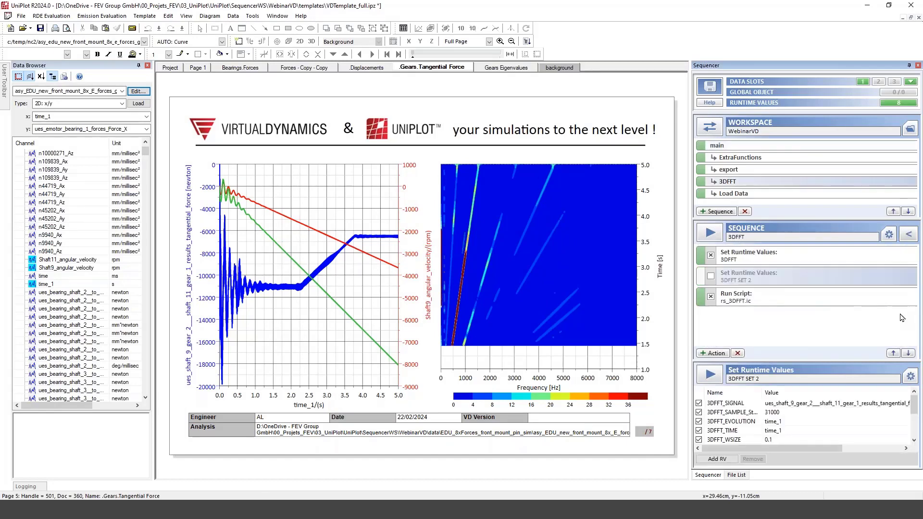
left_click(788, 255)
mouse_move(915, 405)
left_mouse_down()
mouse_move(914, 430)
mouse_move(915, 405)
left_mouse_up()
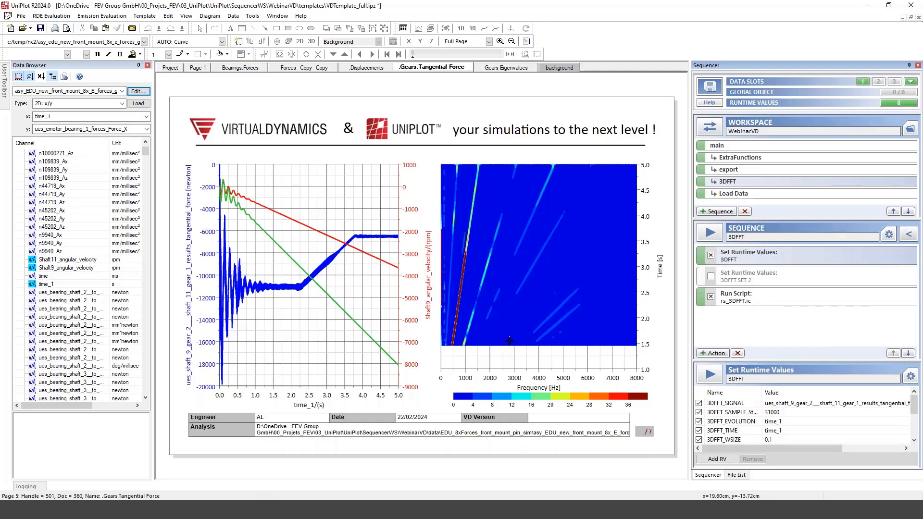
left_click(502, 310)
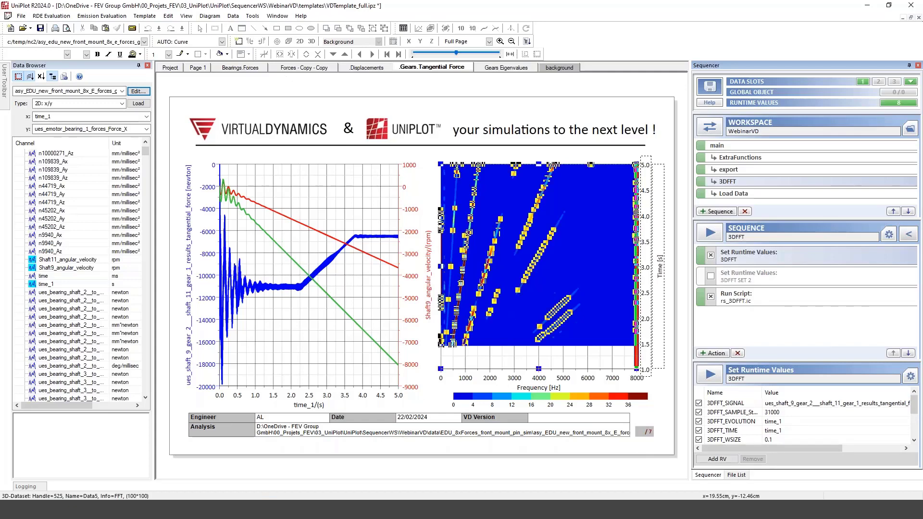
left_click(313, 42)
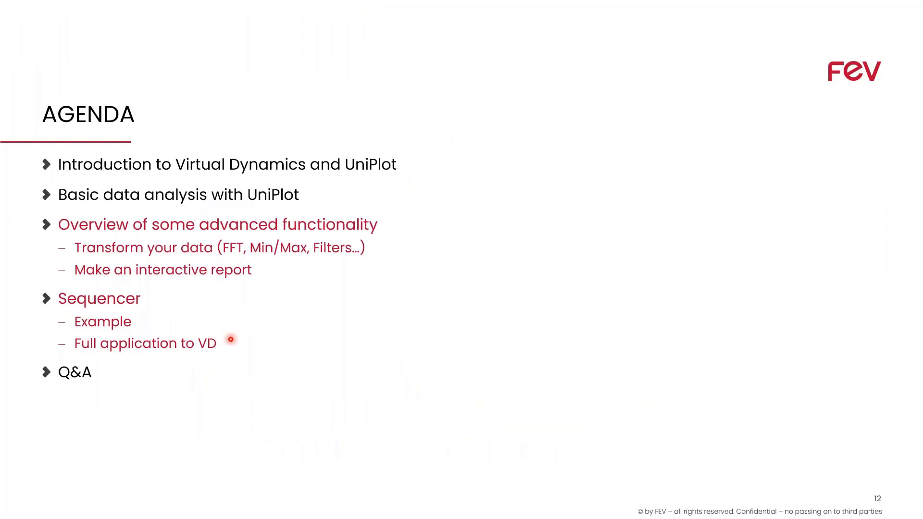
key("Right")
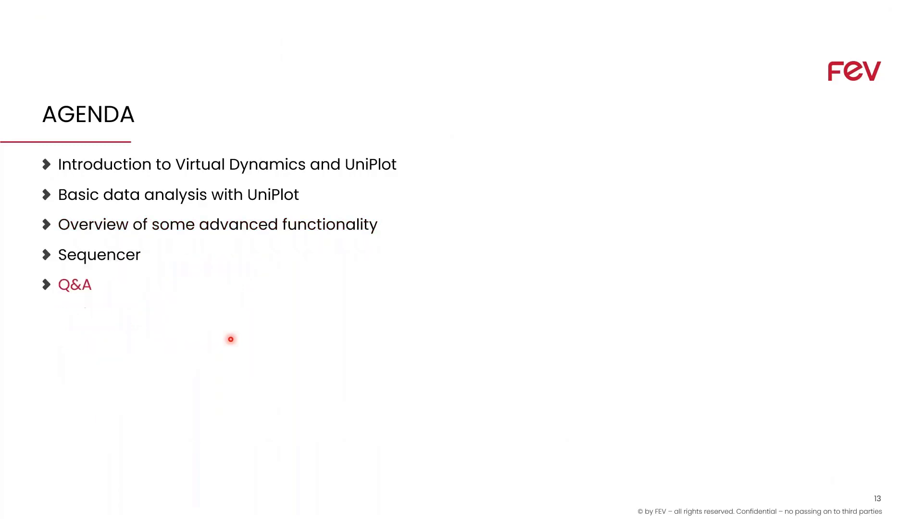
key("Right")
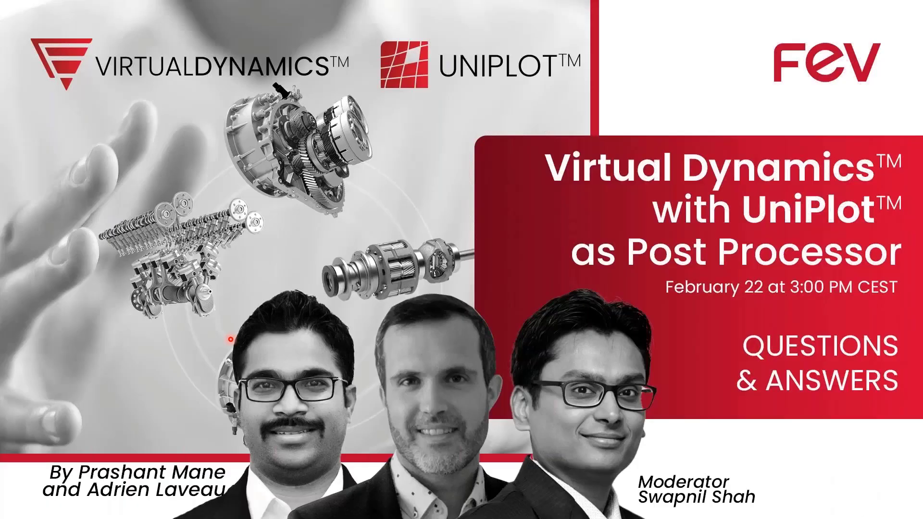